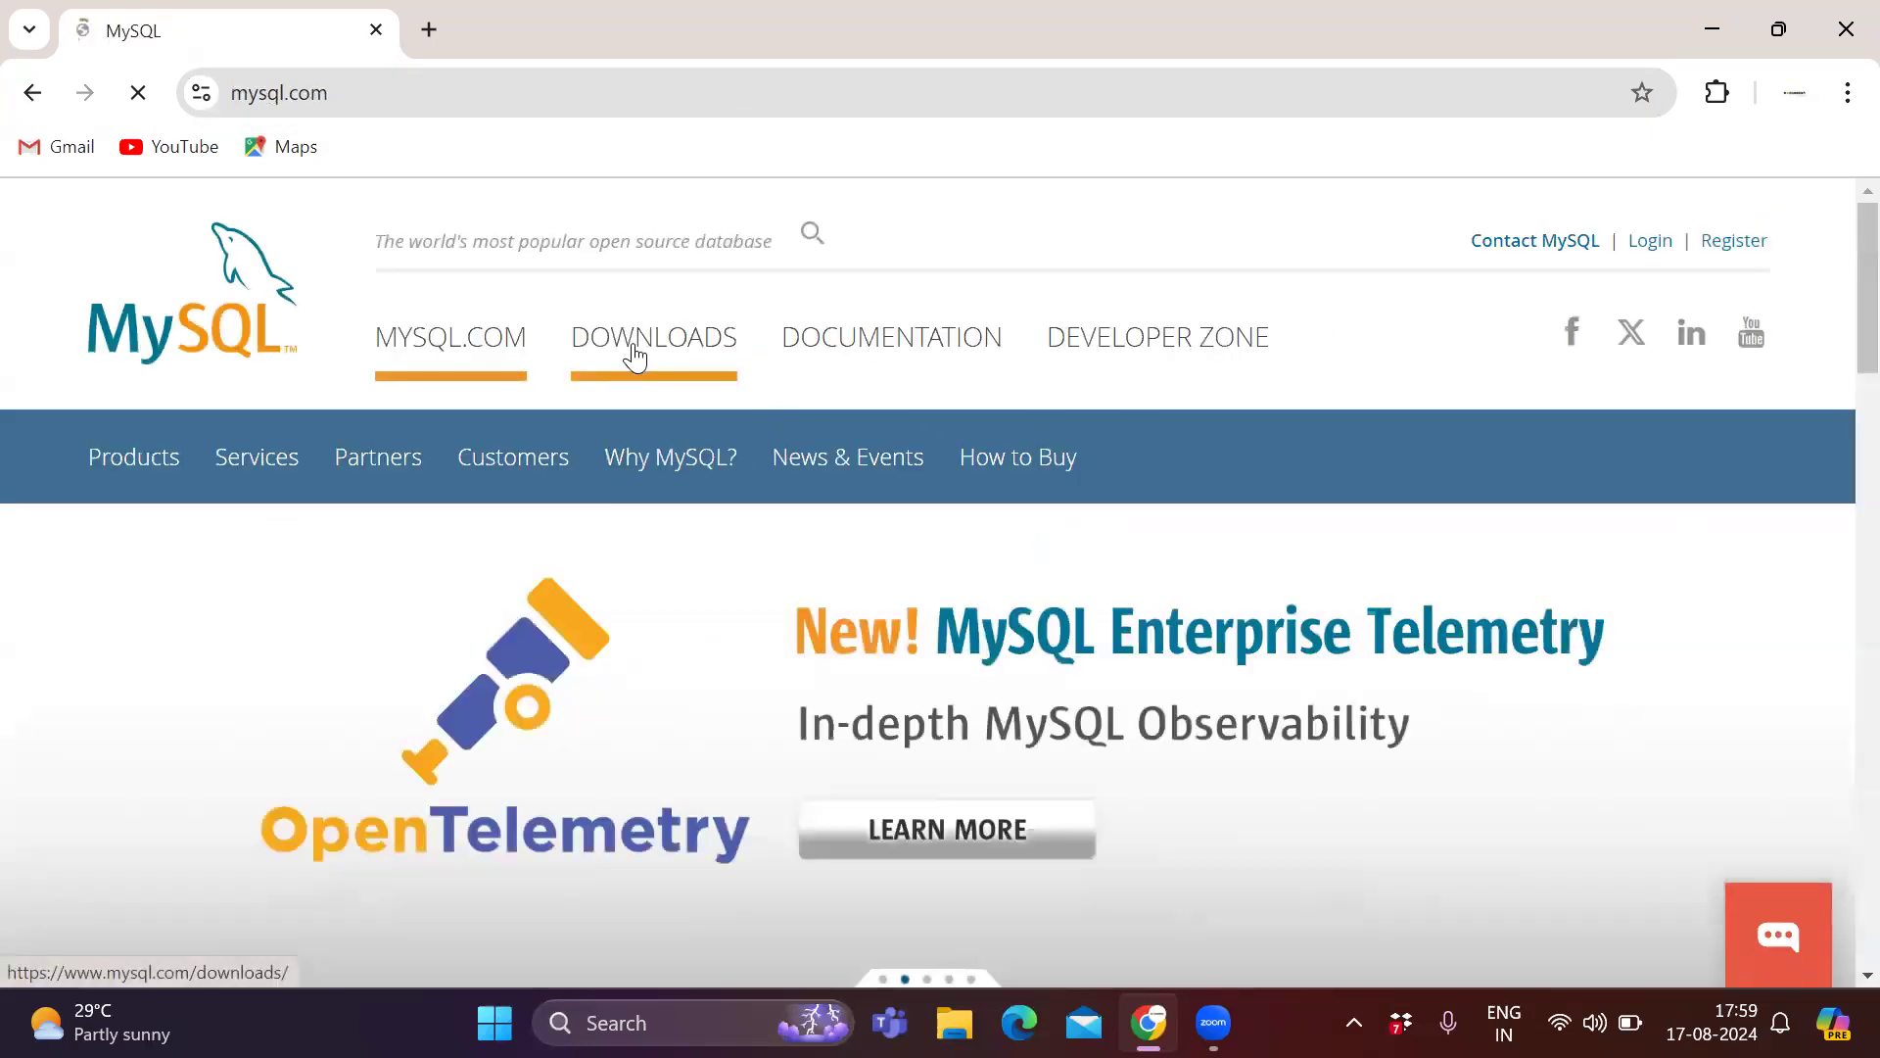
Go to the MySQL downloads section and open the MySQL Community (GPL) Downloads page.
{"action": "left_click", "coordinate": [709, 384]}
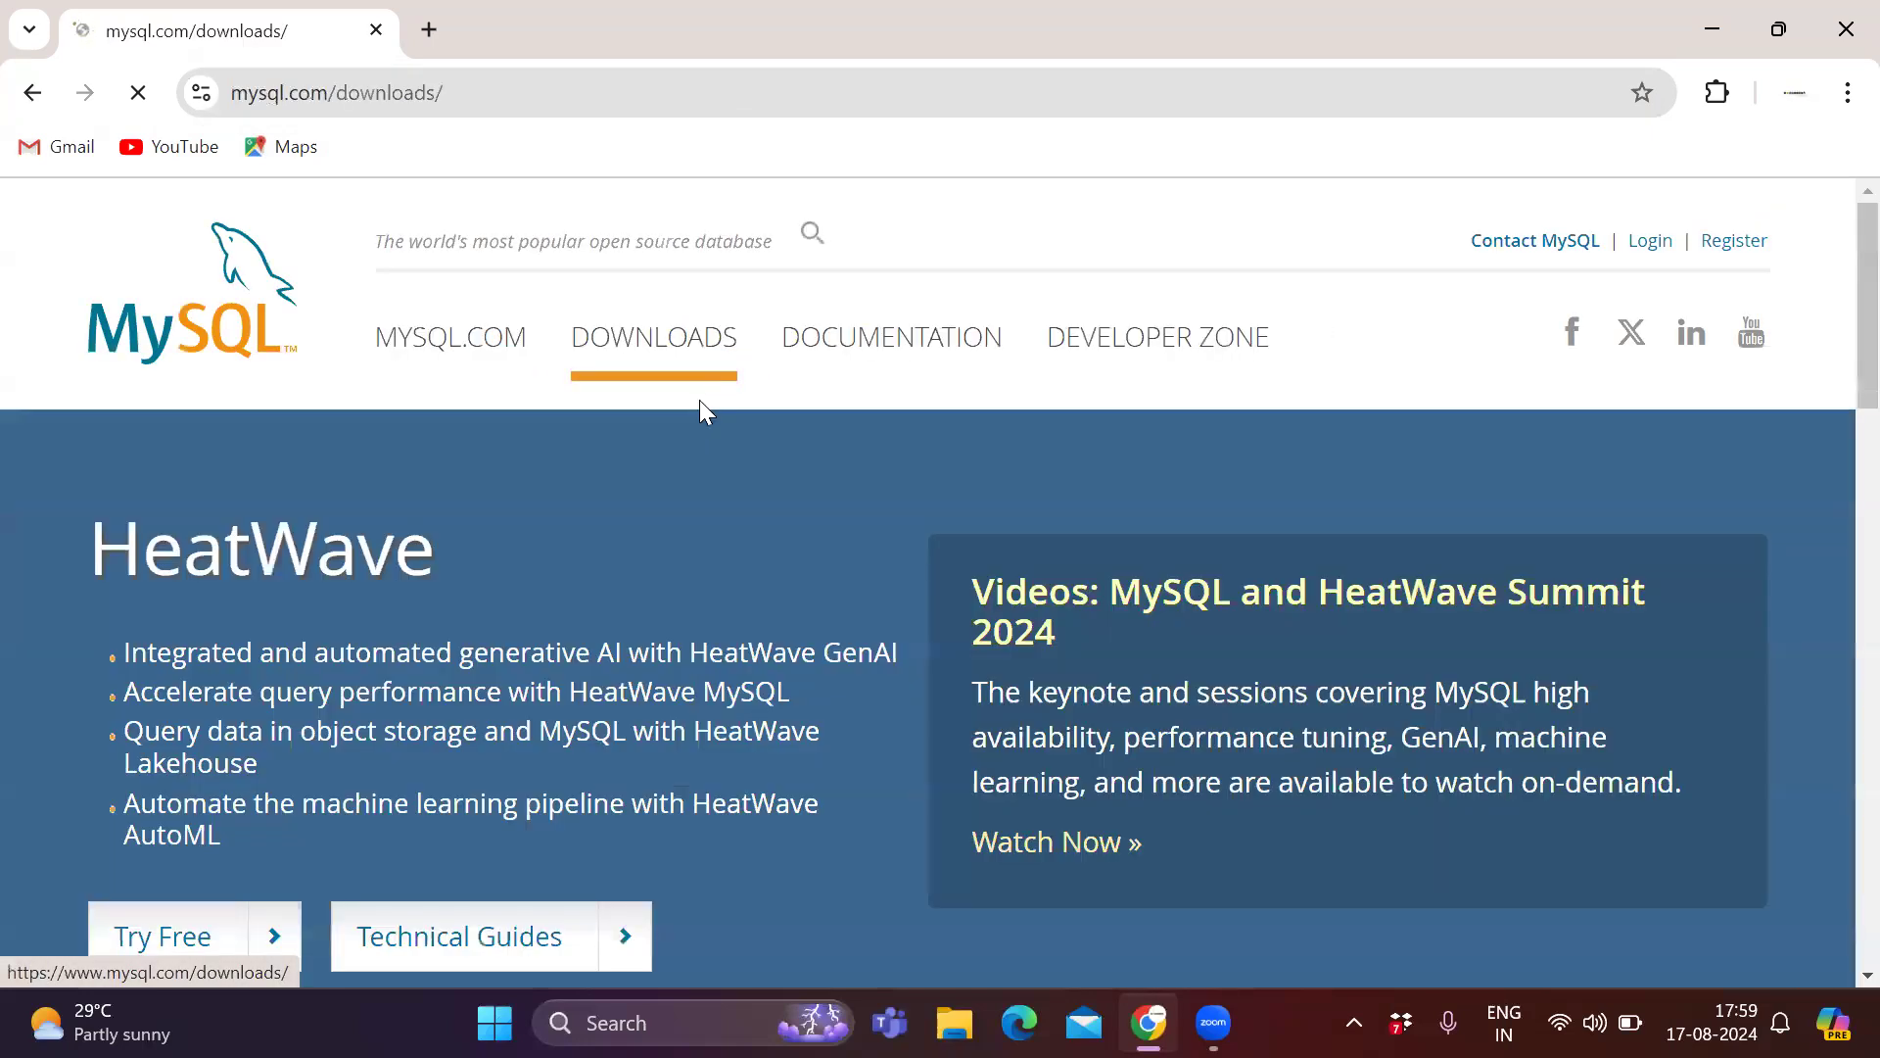
{"action": "scroll", "coordinate": [718, 369], "scroll_direction": "down", "scroll_amount": 5}
{"action": "scroll", "coordinate": [726, 377], "scroll_direction": "down", "scroll_amount": 5}
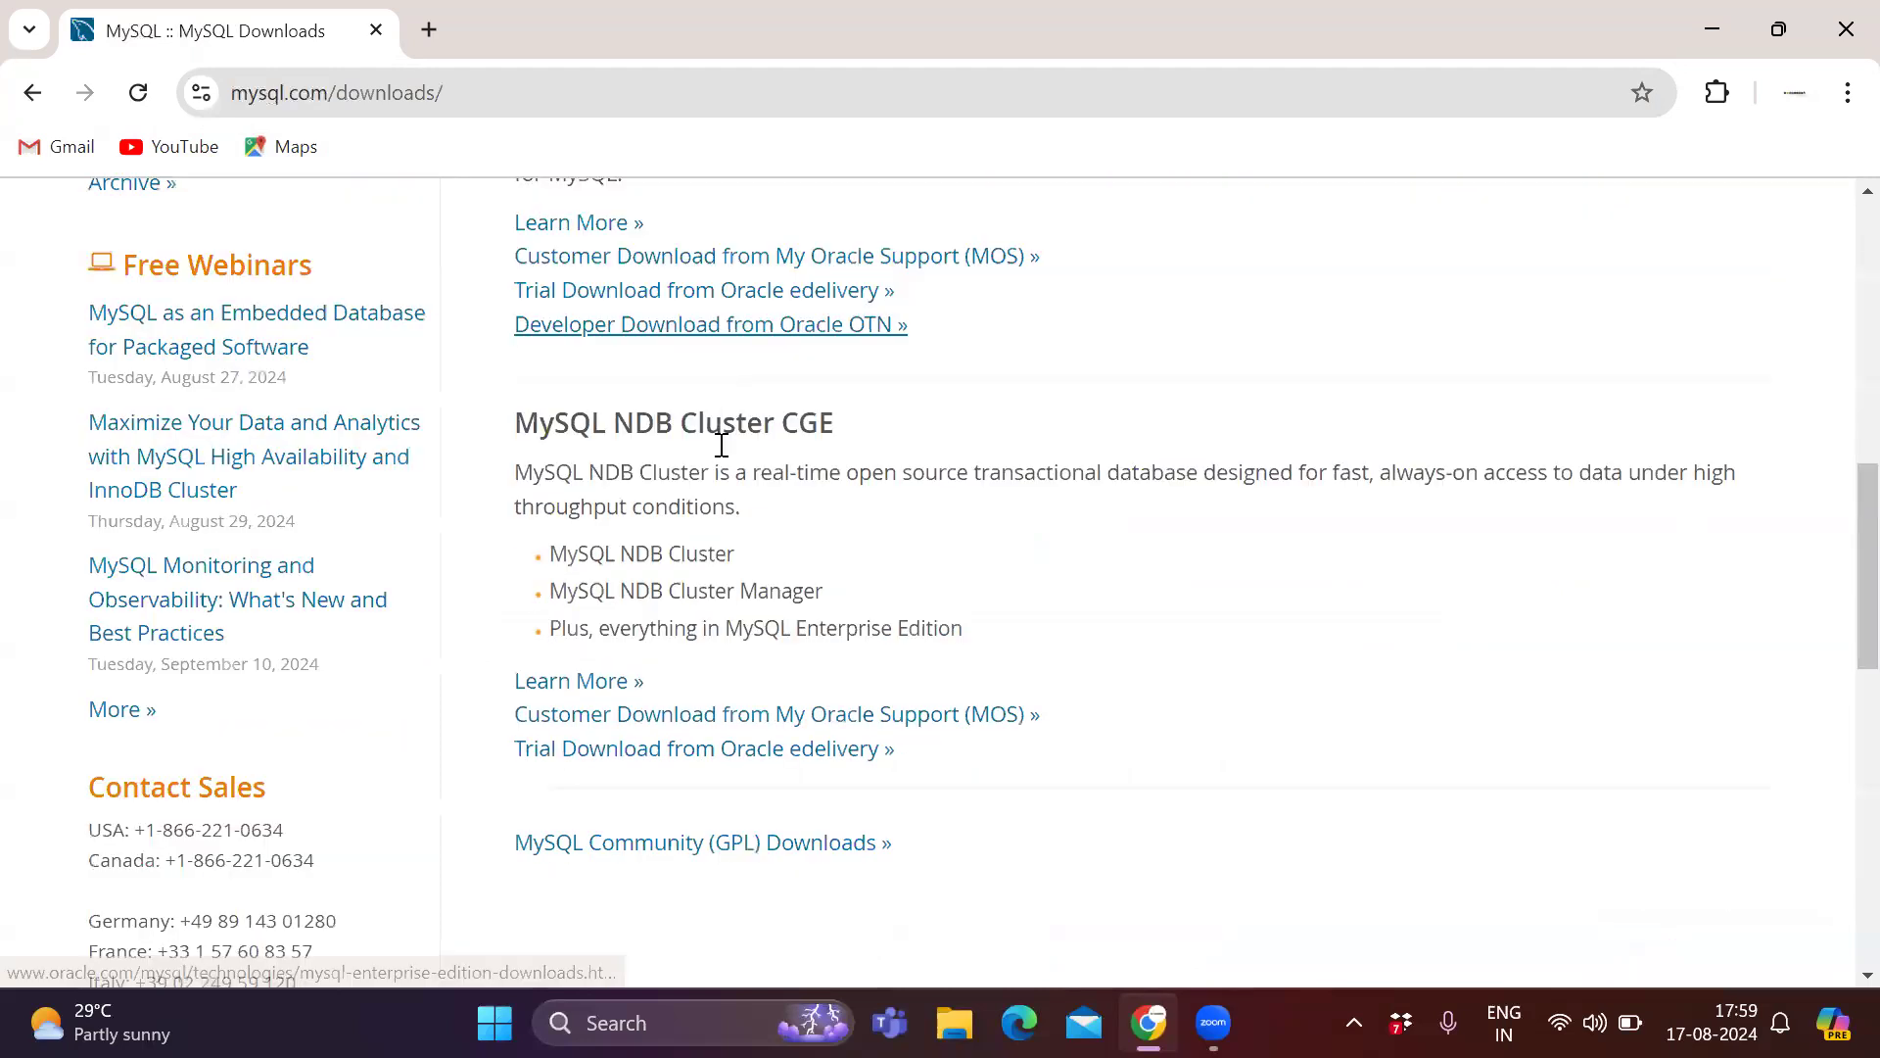
{"action": "scroll", "coordinate": [627, 559], "scroll_direction": "down", "scroll_amount": 1}
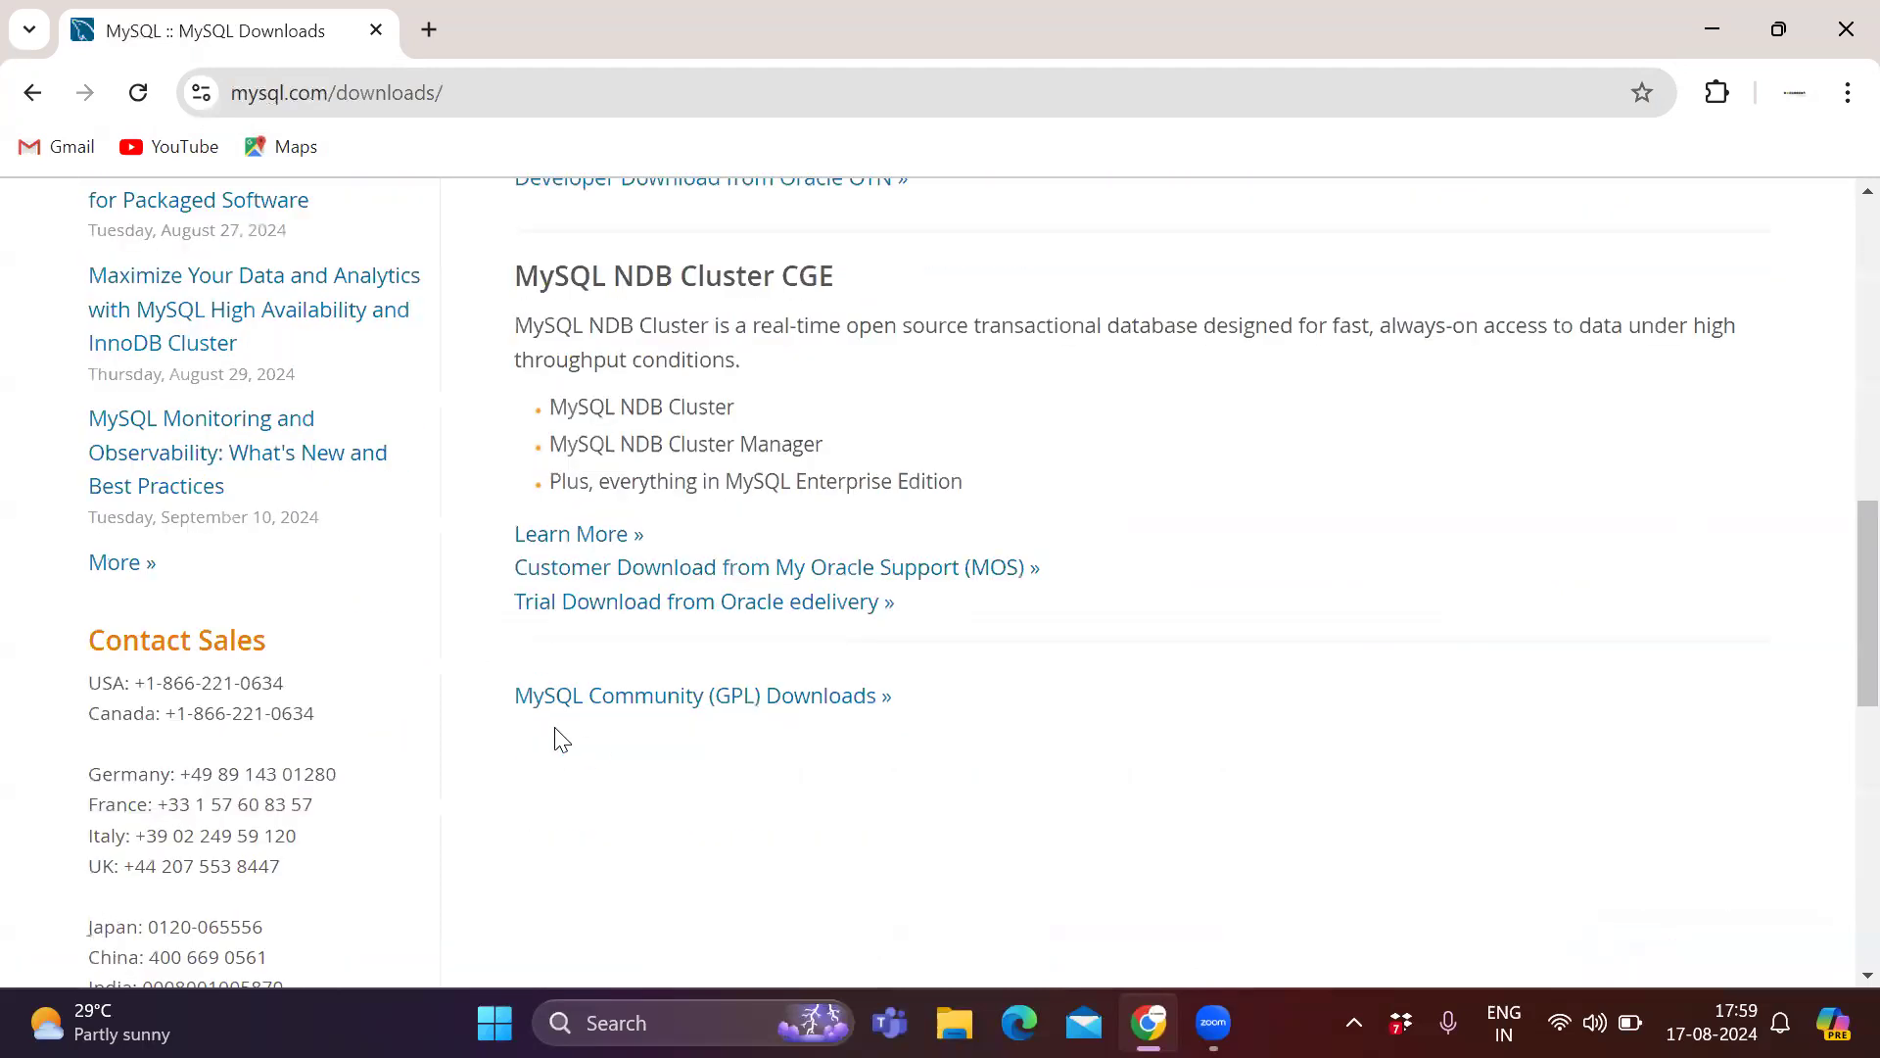
{"action": "left_click", "coordinate": [705, 714]}
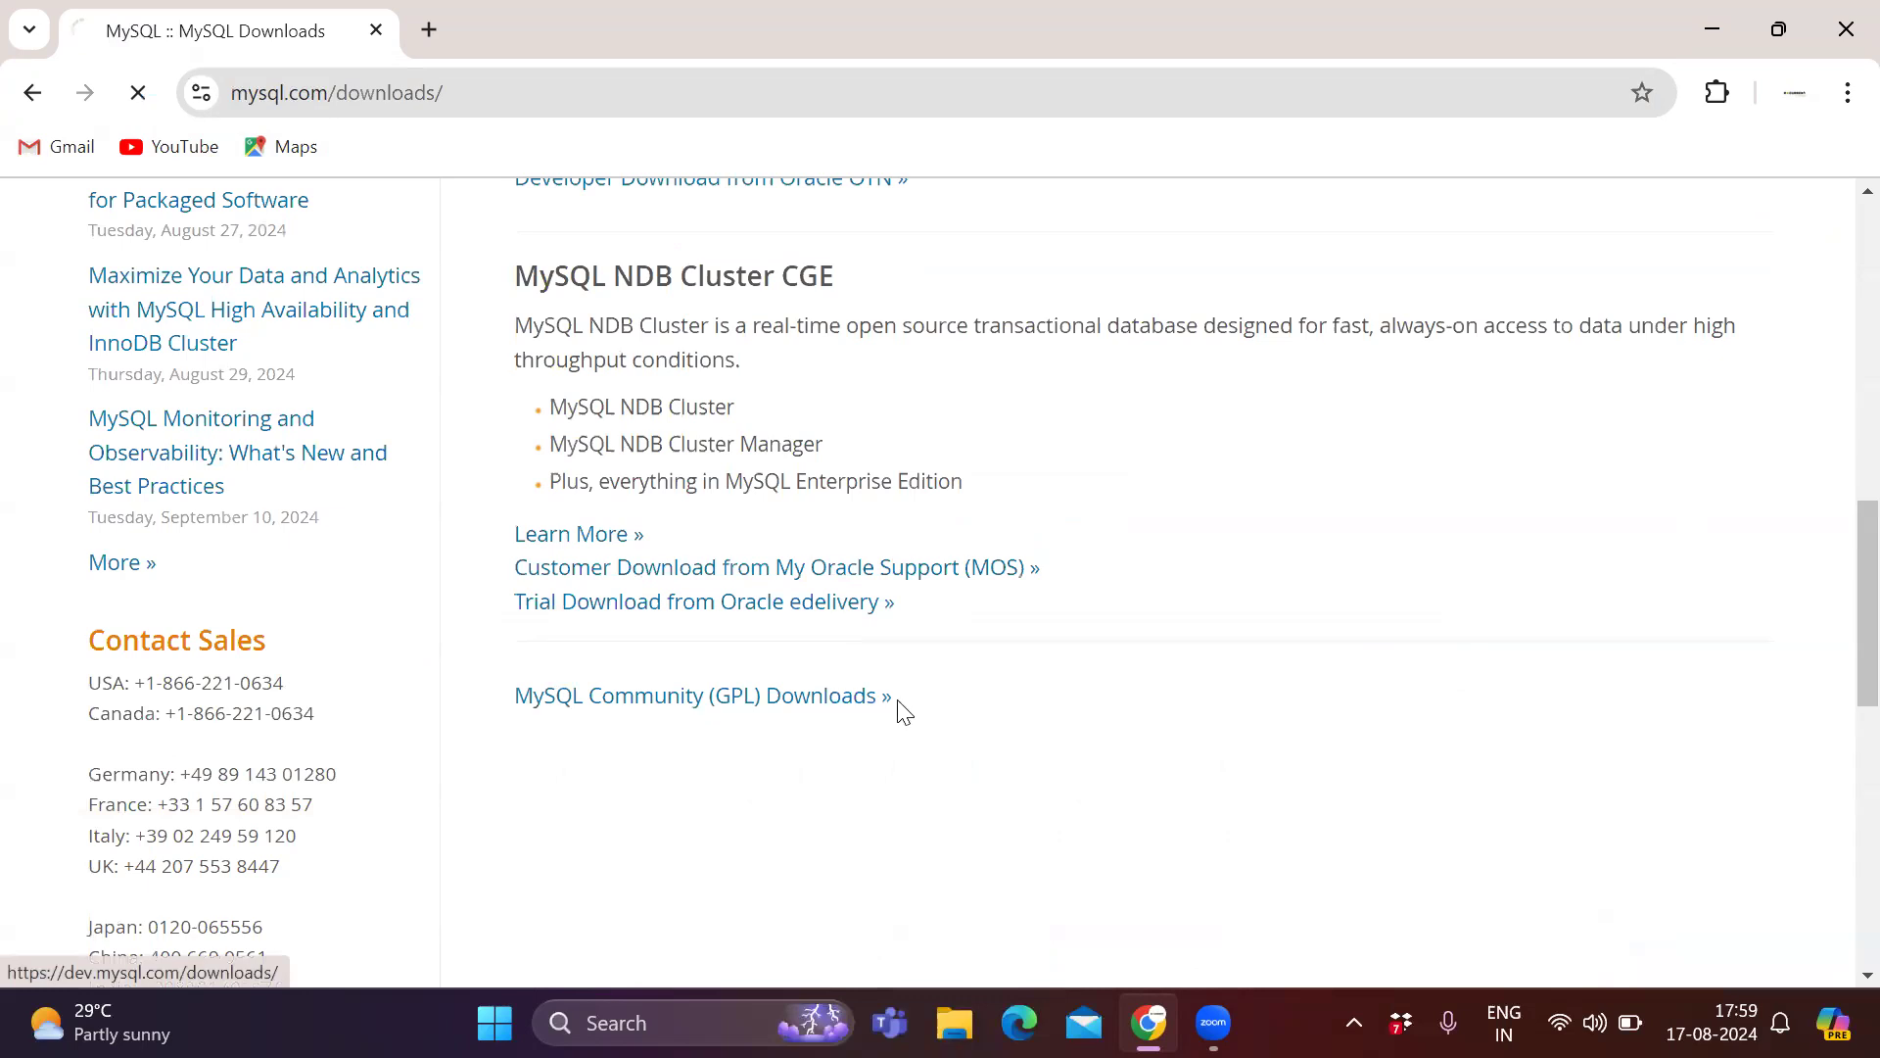
Open MySQL Installer for Windows and download the 303.6M Windows MSI Installer, version 8.0.39.
{"action": "scroll", "coordinate": [710, 483], "scroll_direction": "down", "scroll_amount": 1}
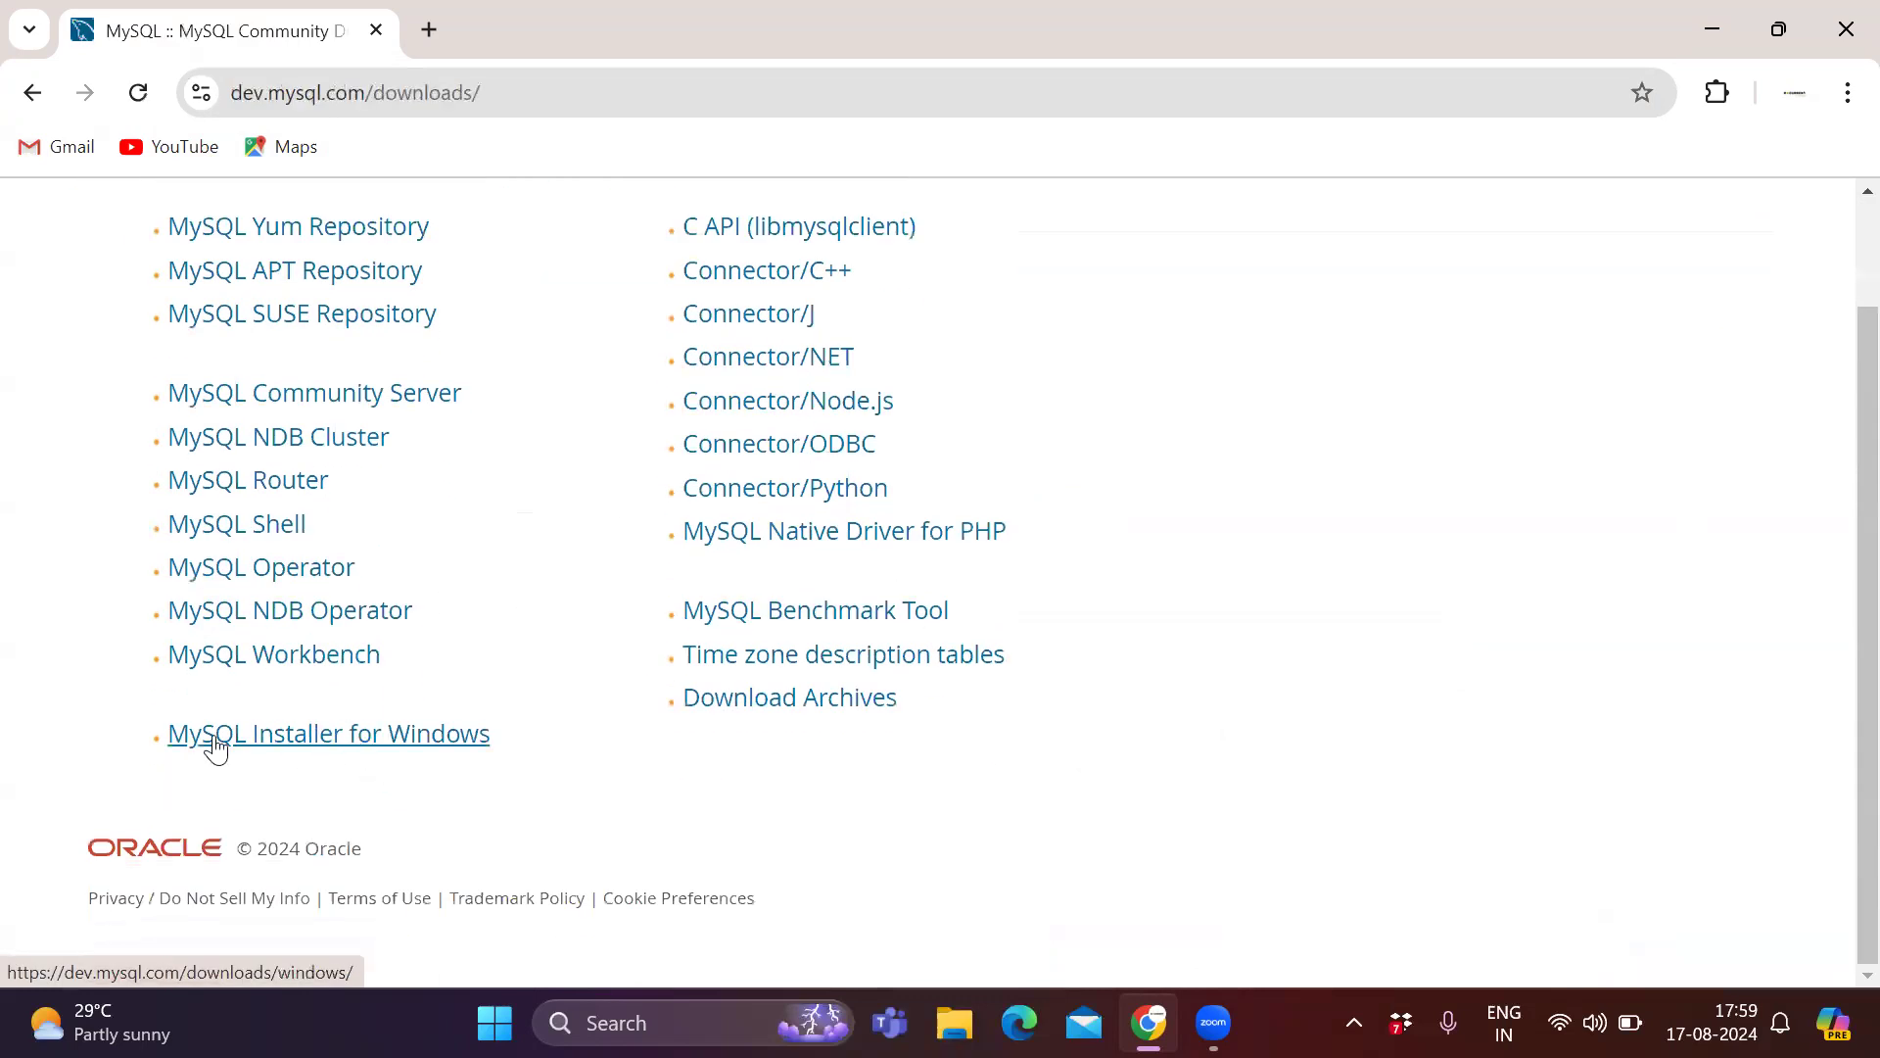
{"action": "left_click", "coordinate": [439, 752]}
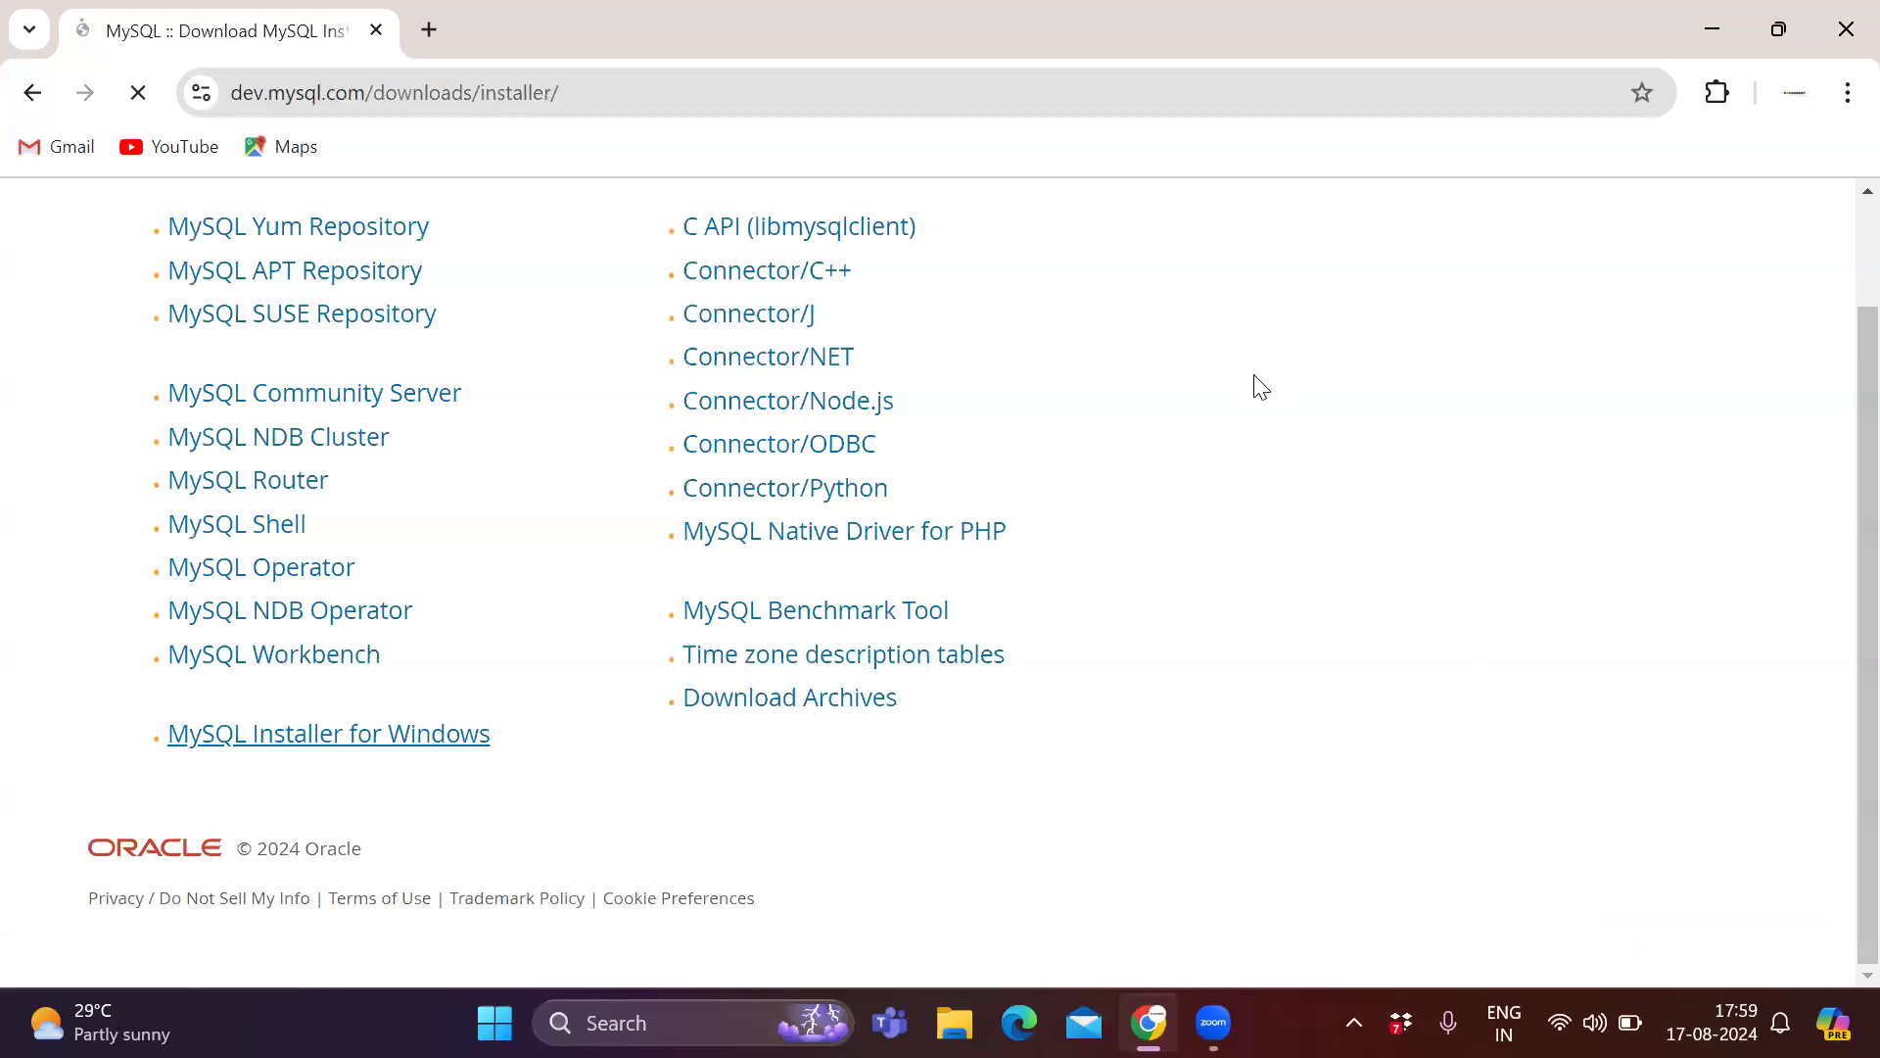
{"action": "scroll", "coordinate": [494, 480], "scroll_direction": "down", "scroll_amount": 2}
{"action": "scroll", "coordinate": [495, 480], "scroll_direction": "down", "scroll_amount": 3}
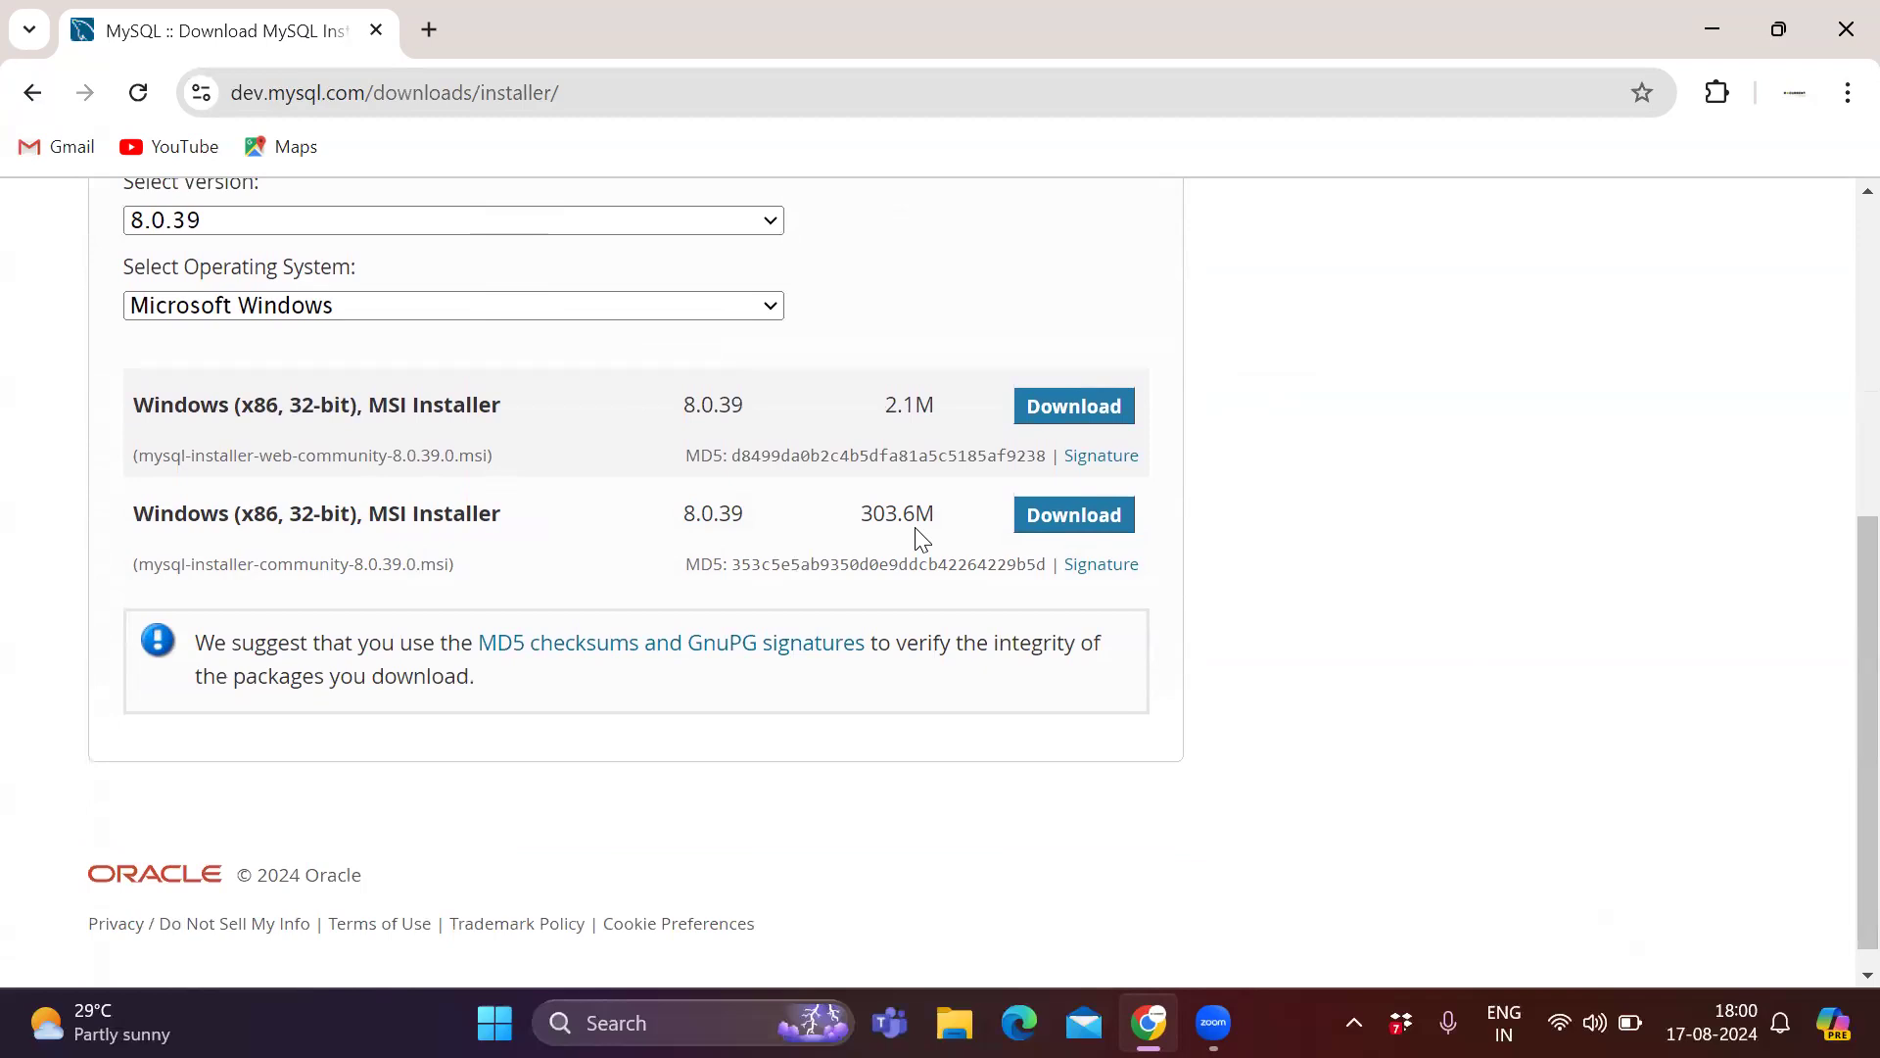
{"action": "left_click", "coordinate": [1067, 526]}
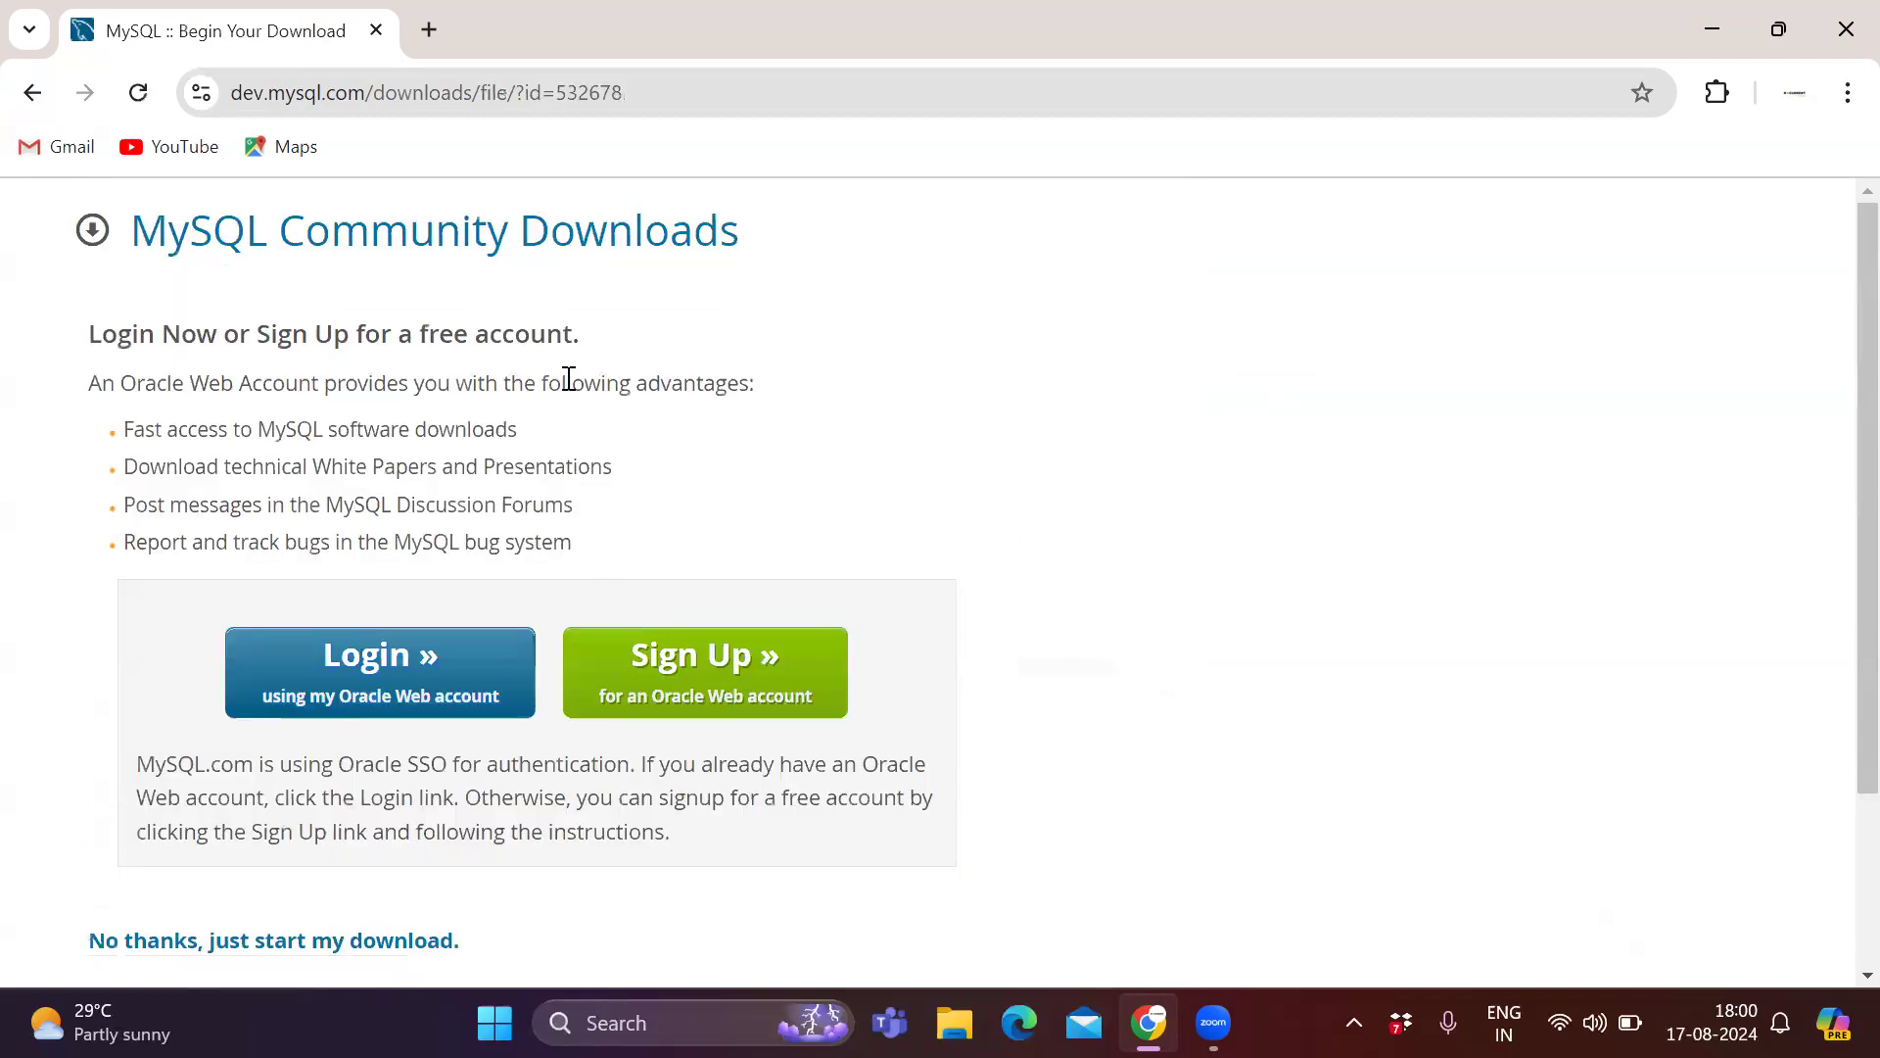
Skip the account login to start the download and return to the installer download page.
{"action": "scroll", "coordinate": [411, 588], "scroll_direction": "down", "scroll_amount": 3}
{"action": "left_click", "coordinate": [342, 723]}
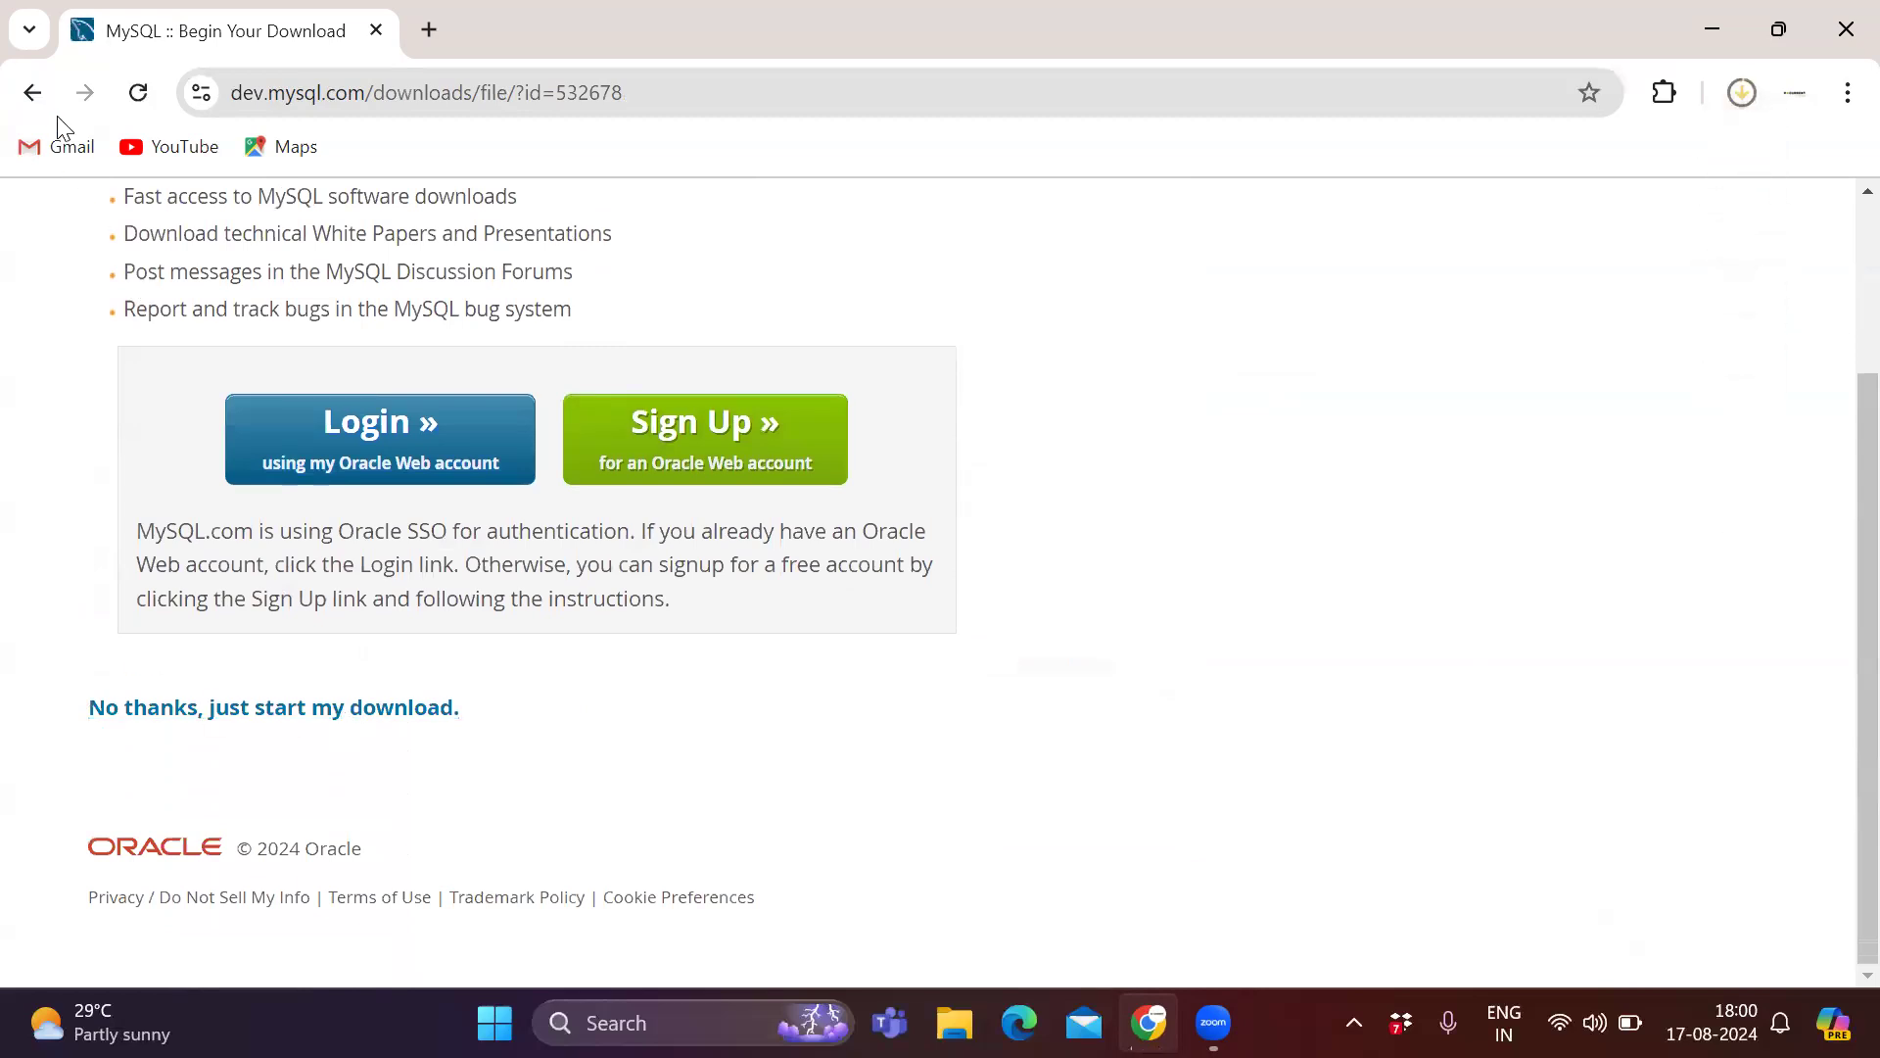
{"action": "left_click", "coordinate": [32, 92]}
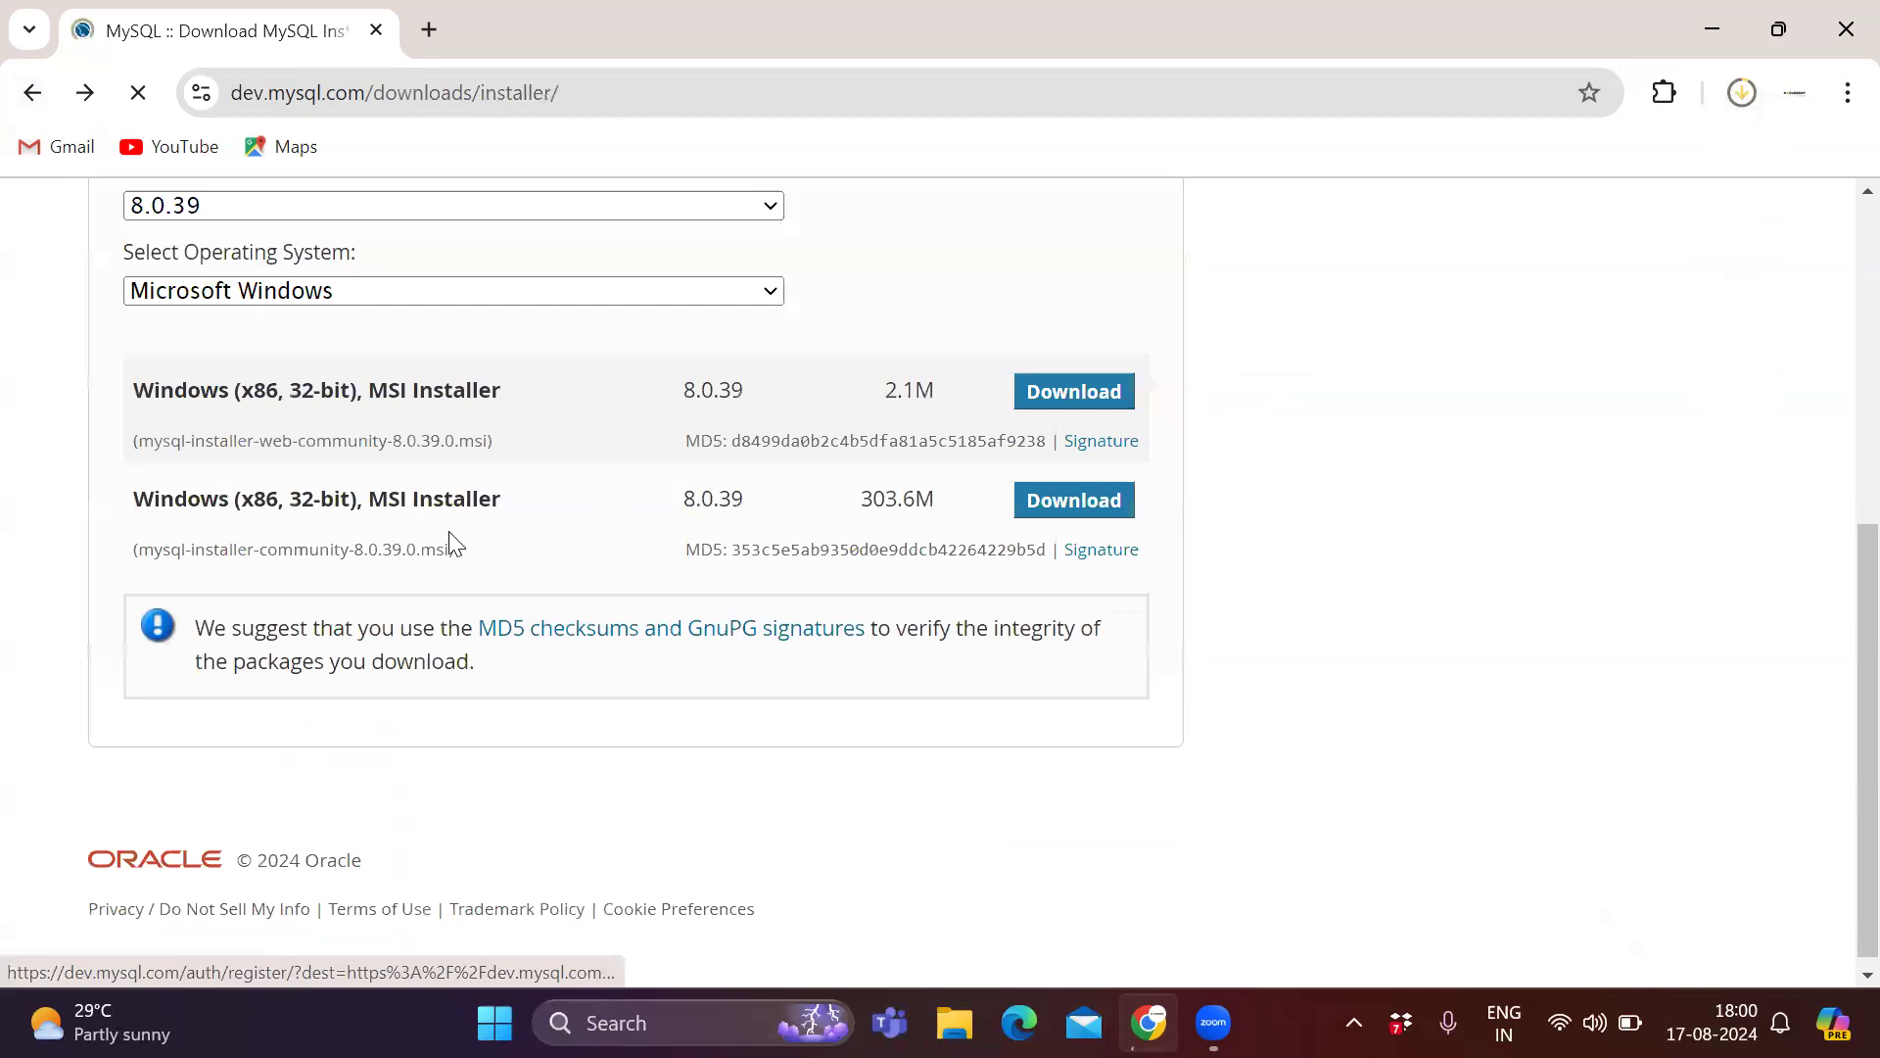
Highlight the title of the second Windows (x86, 32-bit) MSI Installer row.
{"action": "left_click_drag", "start_coordinate": [125, 522], "coordinate": [563, 540]}
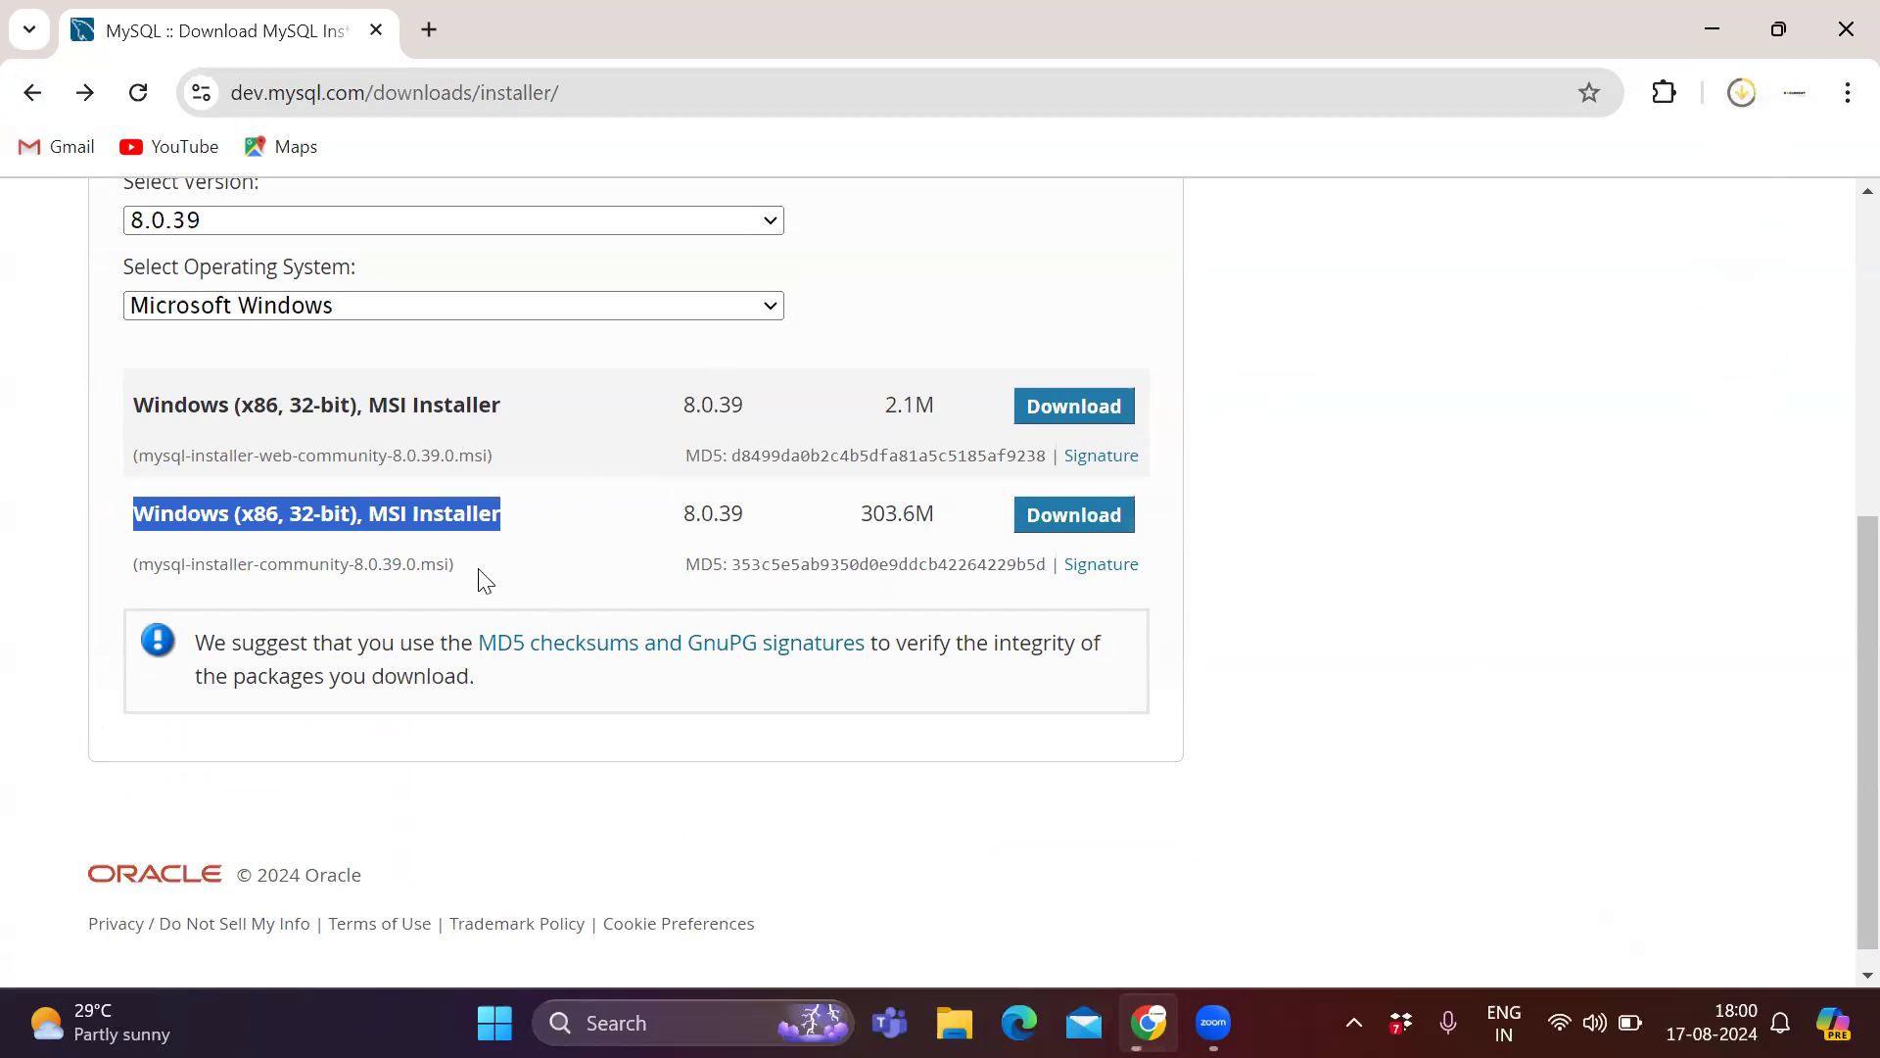
{"action": "left_click", "coordinate": [453, 540]}
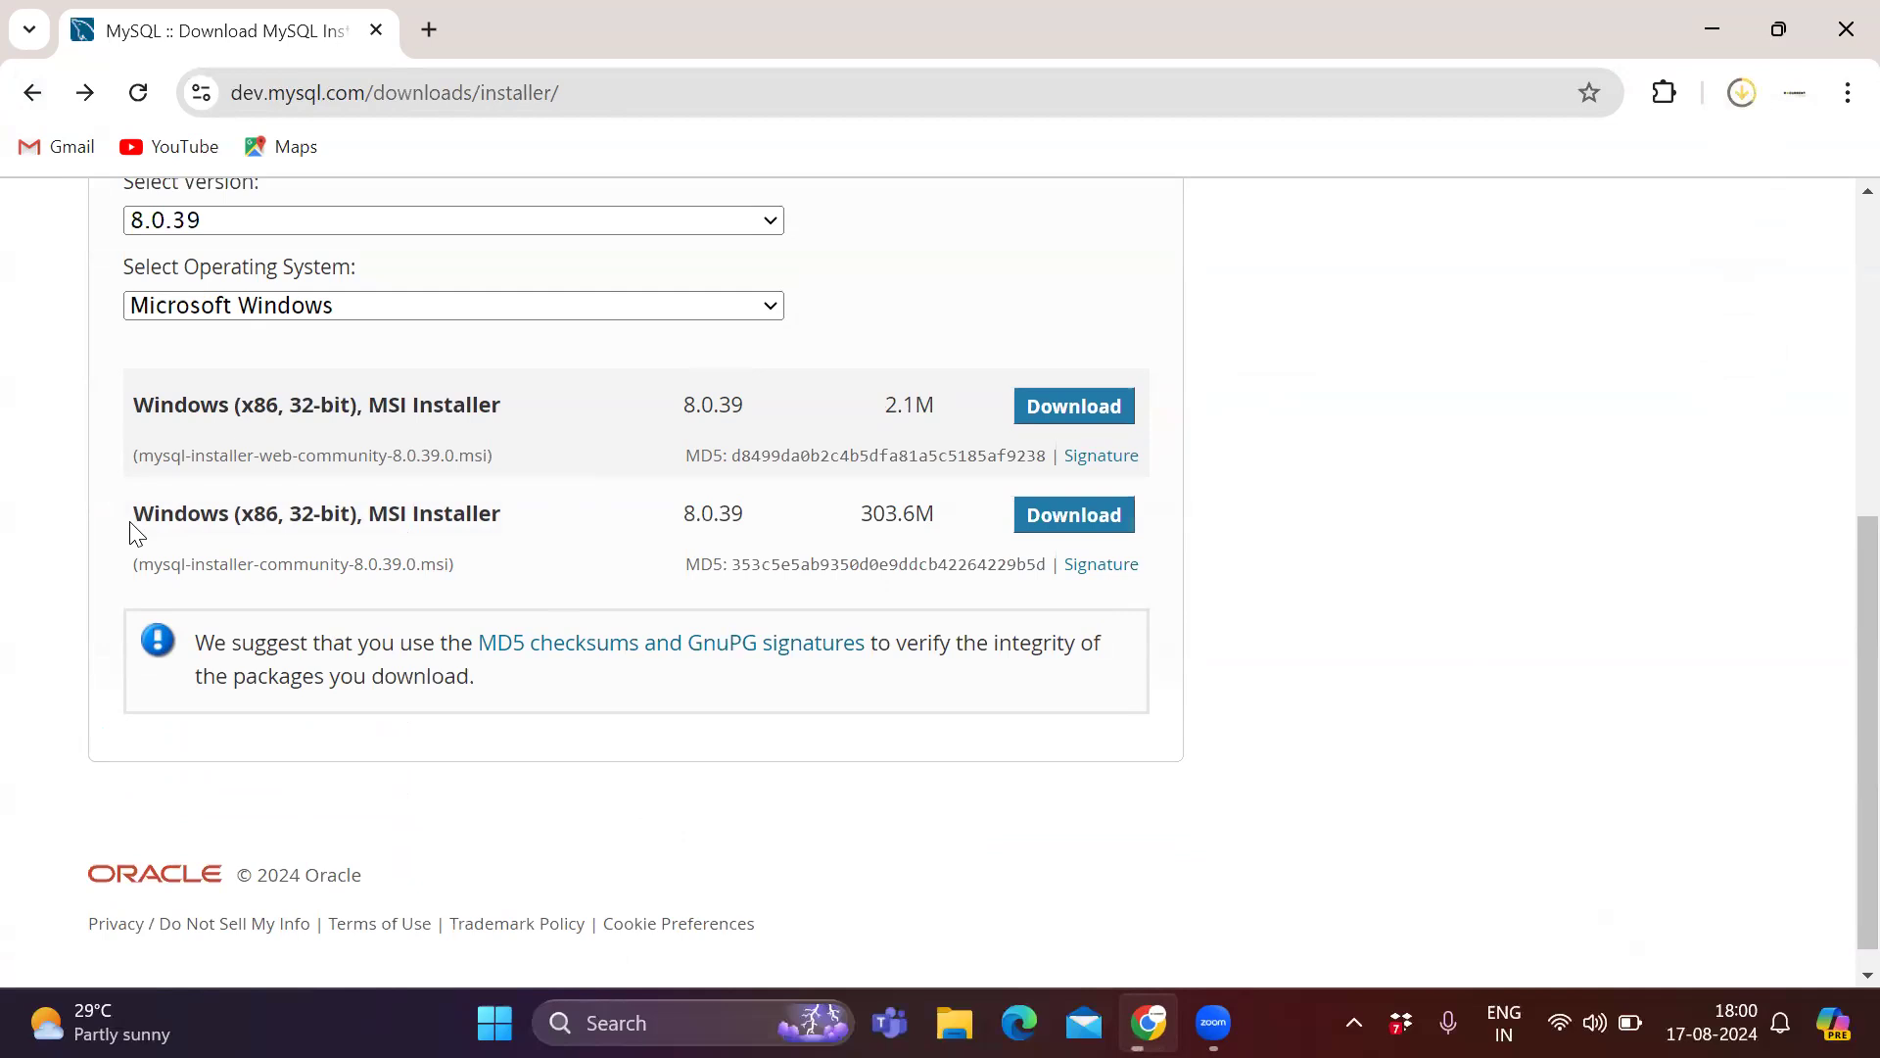
{"action": "left_click_drag", "start_coordinate": [130, 525], "coordinate": [502, 519]}
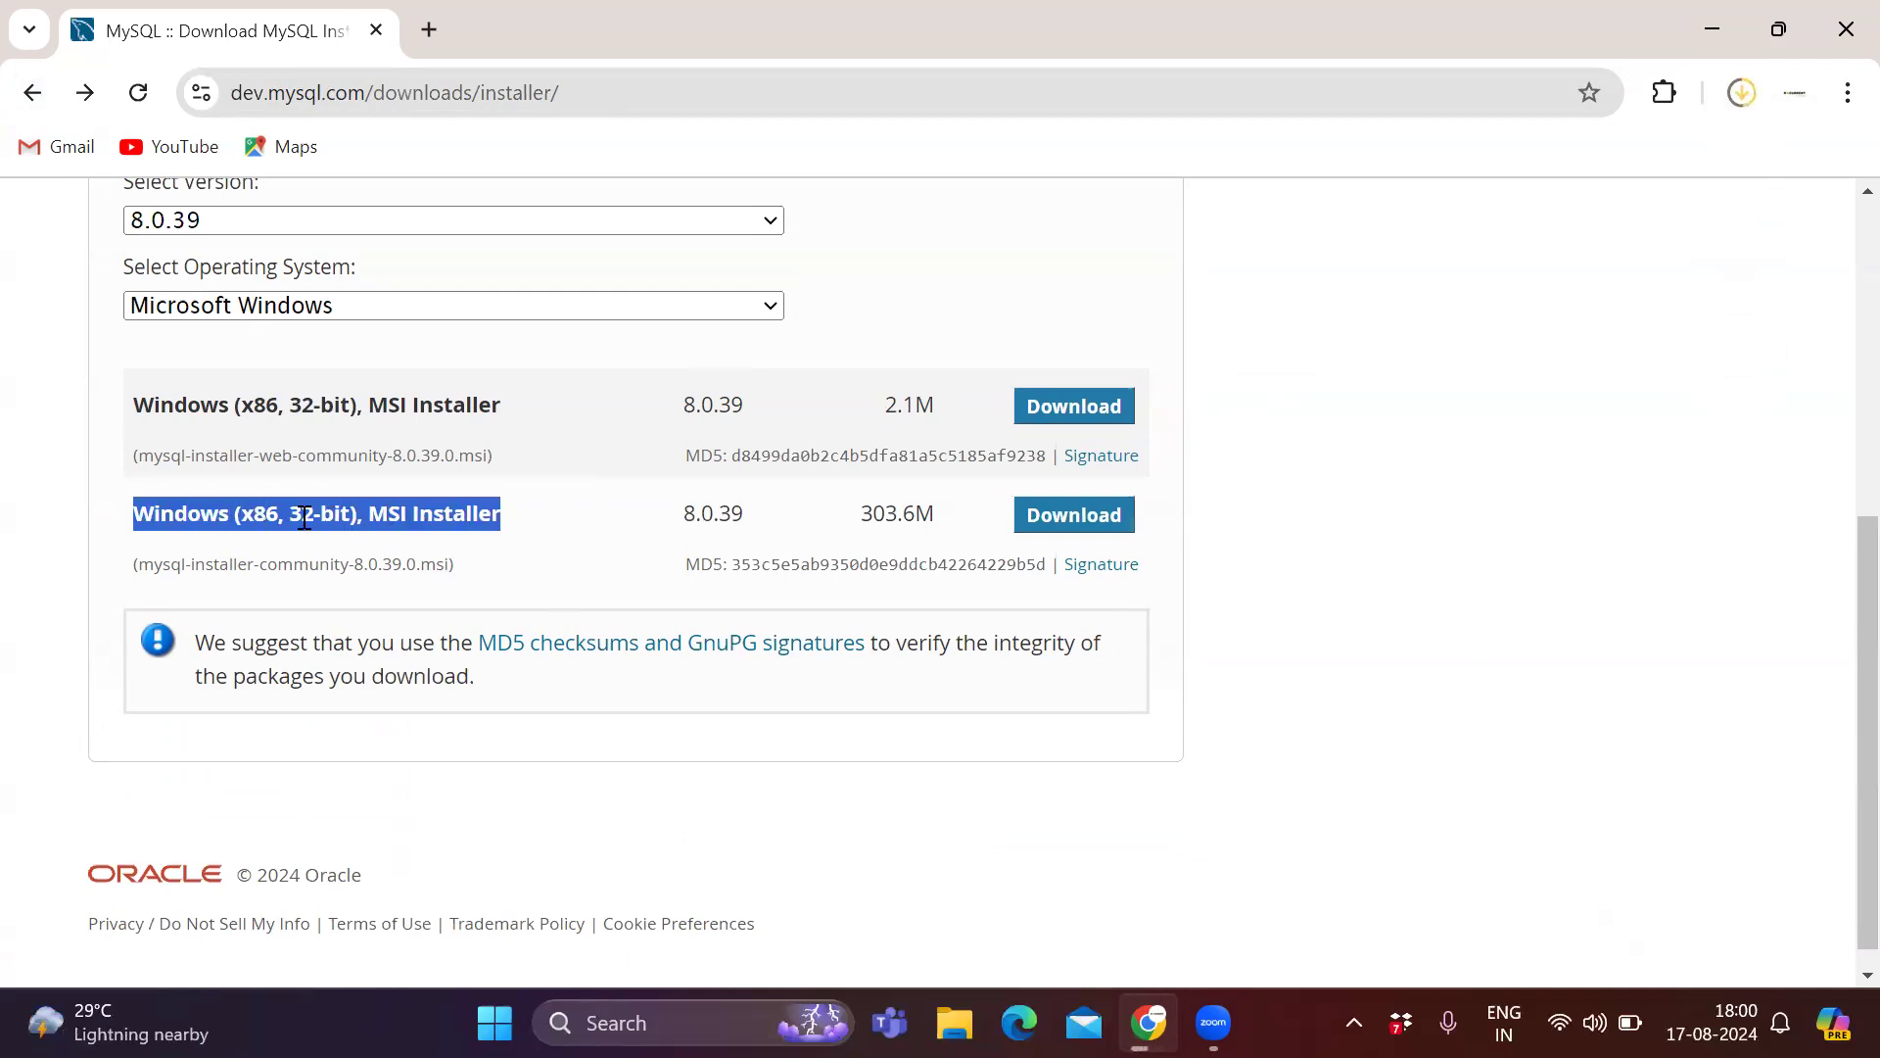
{"action": "left_click", "coordinate": [403, 513]}
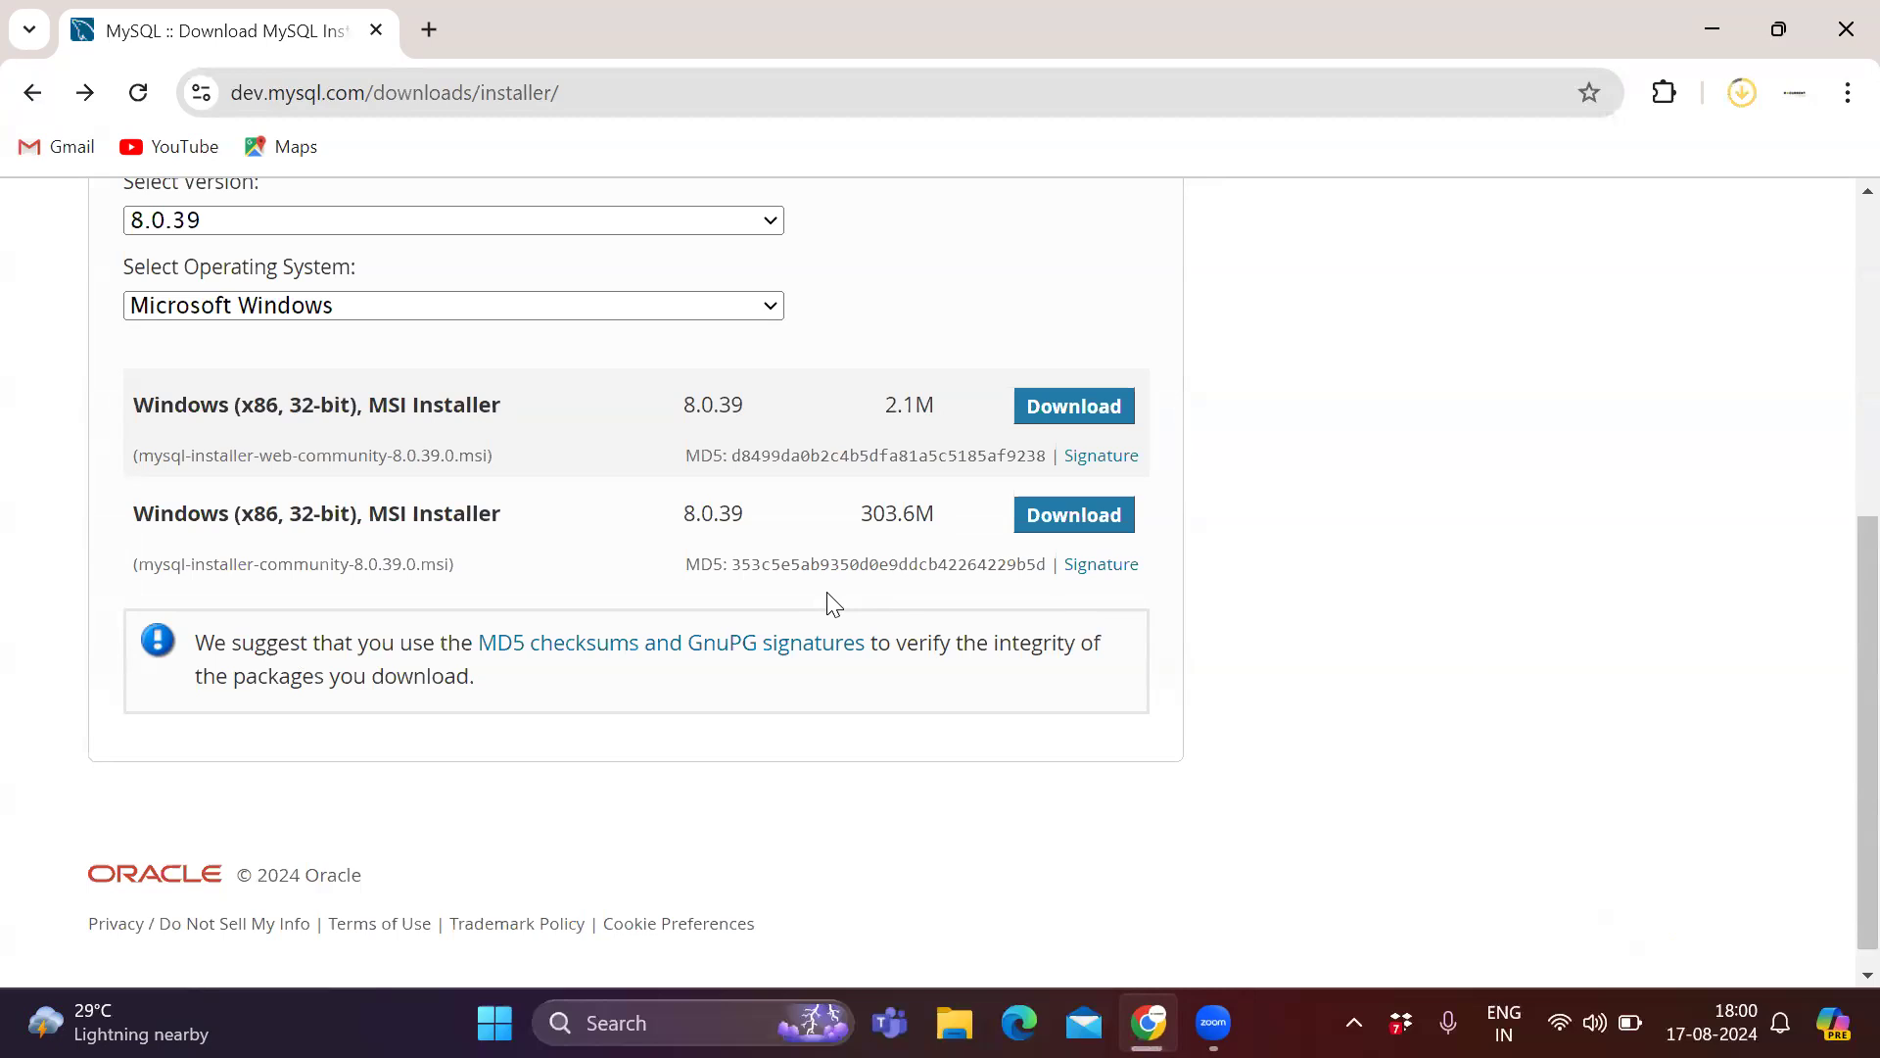
Open the download history, show mysql-installer-community-8.0.39.0 in its folder, and launch it with administrator permission.
{"action": "key", "text": "ctrl+j"}
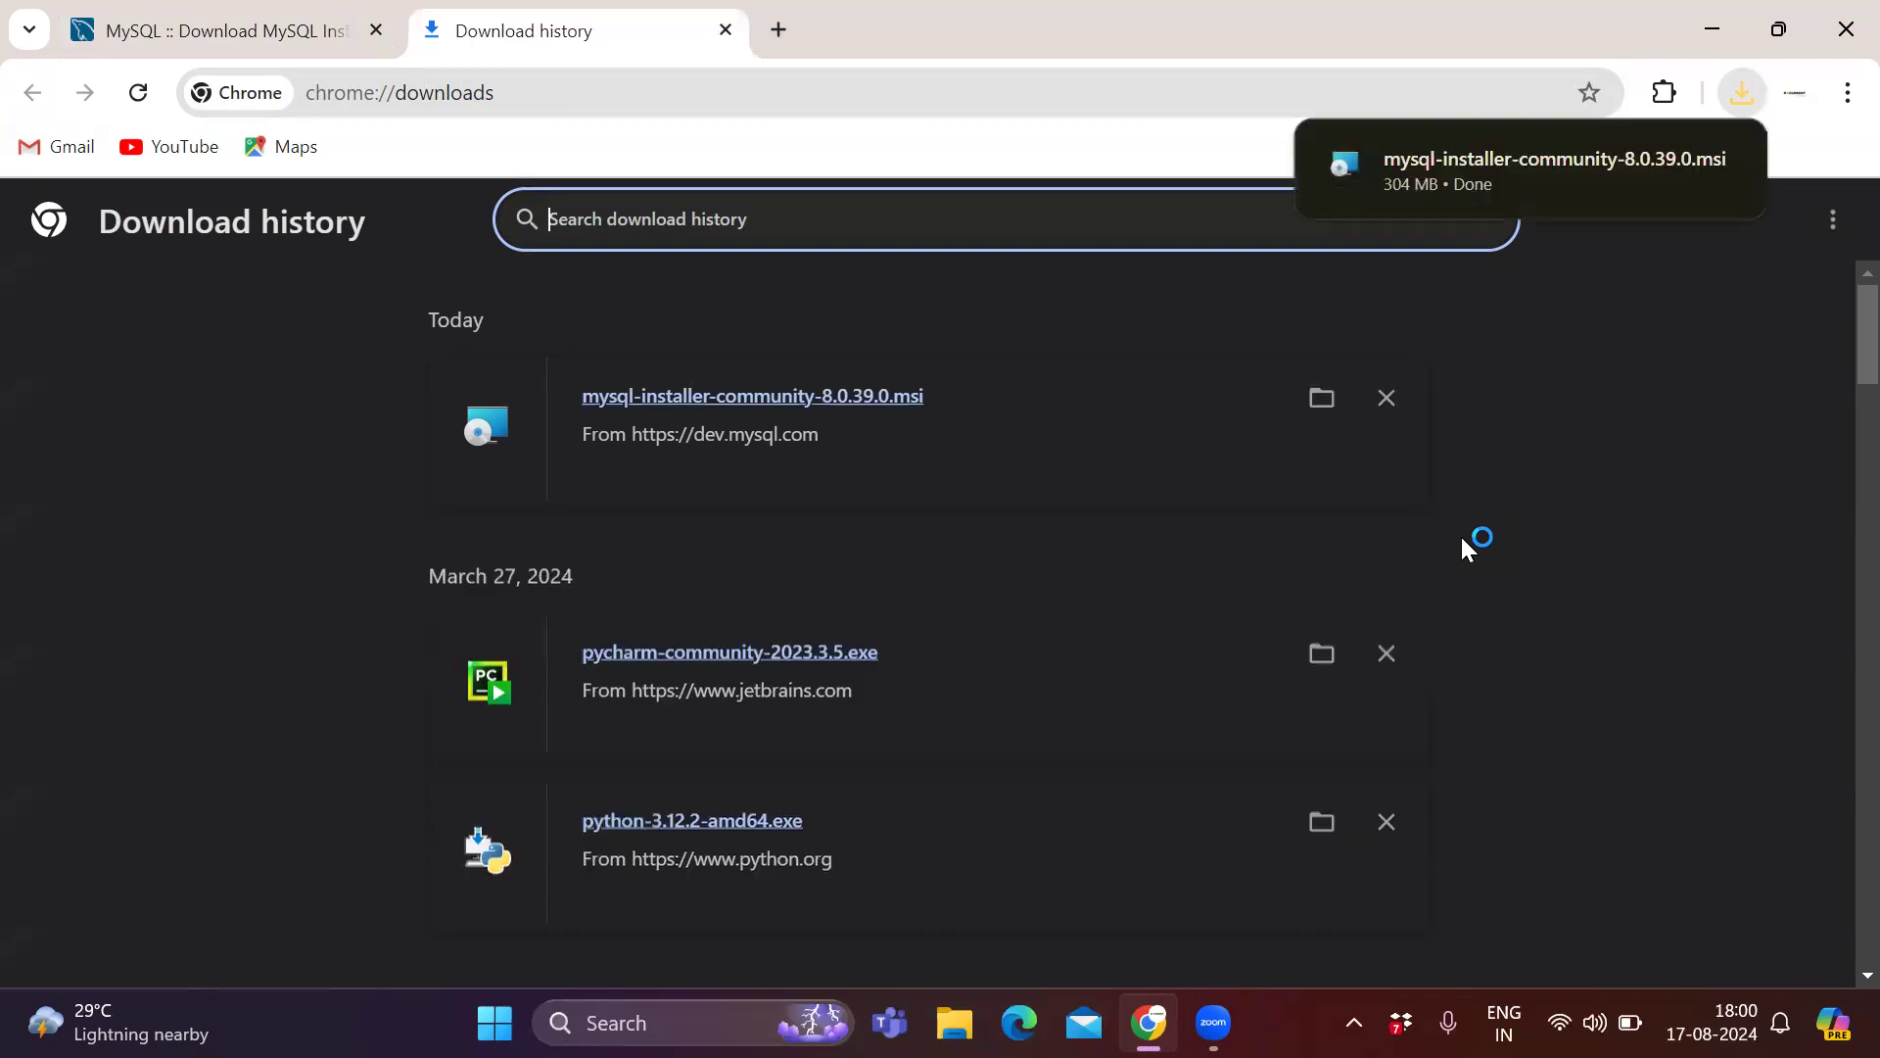
{"action": "left_click", "coordinate": [1321, 400]}
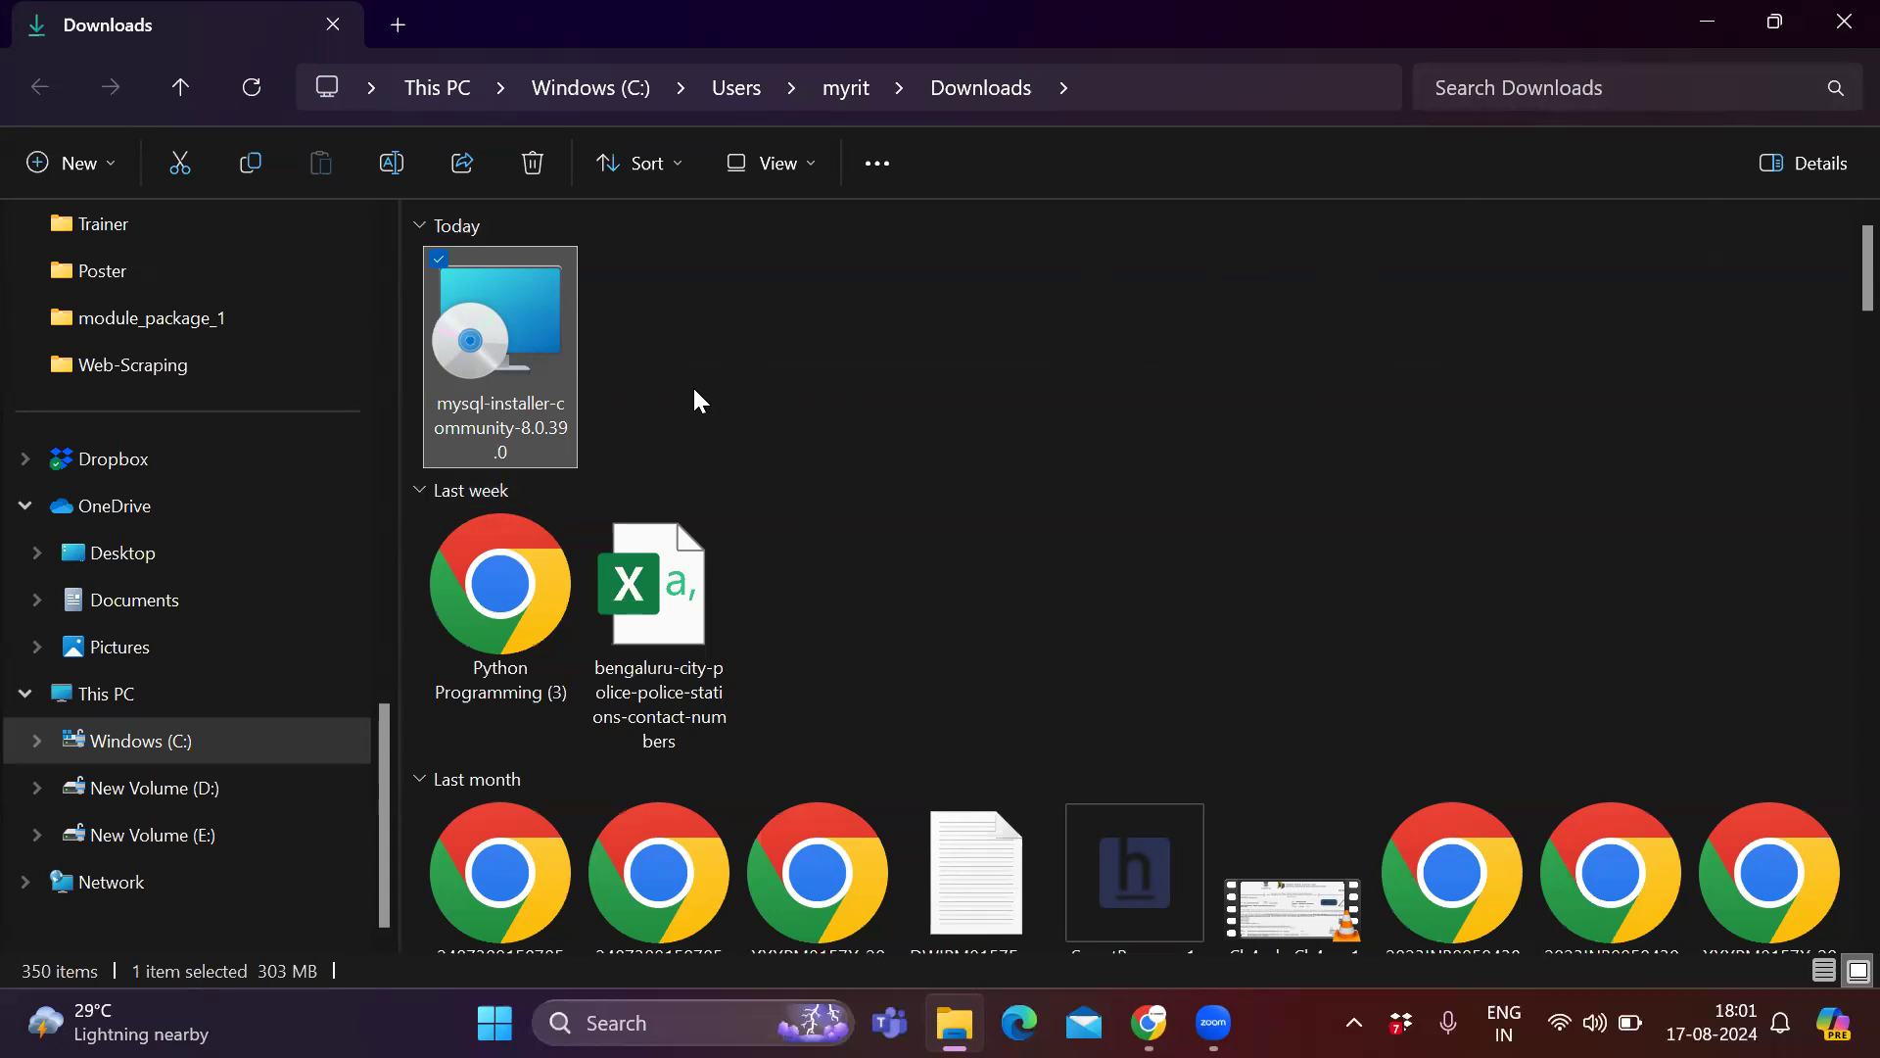
{"action": "double_click", "coordinate": [548, 360]}
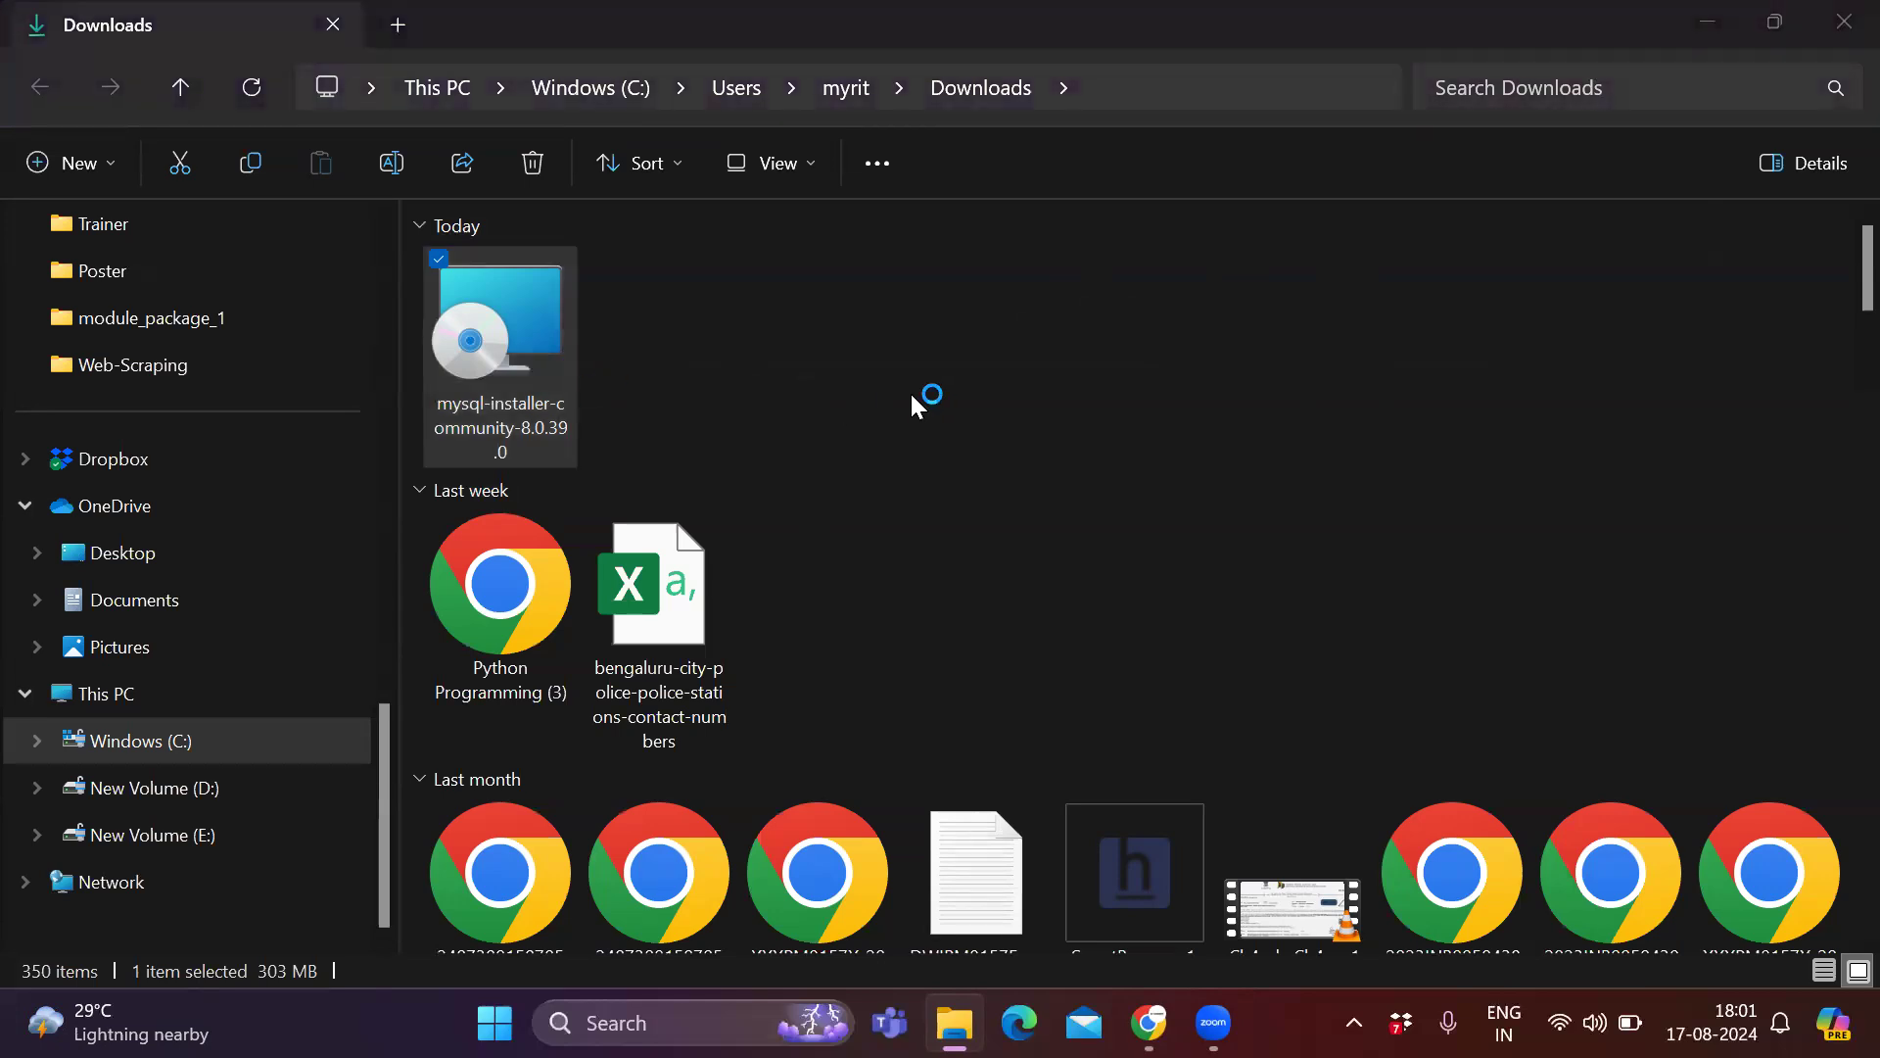
{"action": "left_click", "coordinate": [1724, 28]}
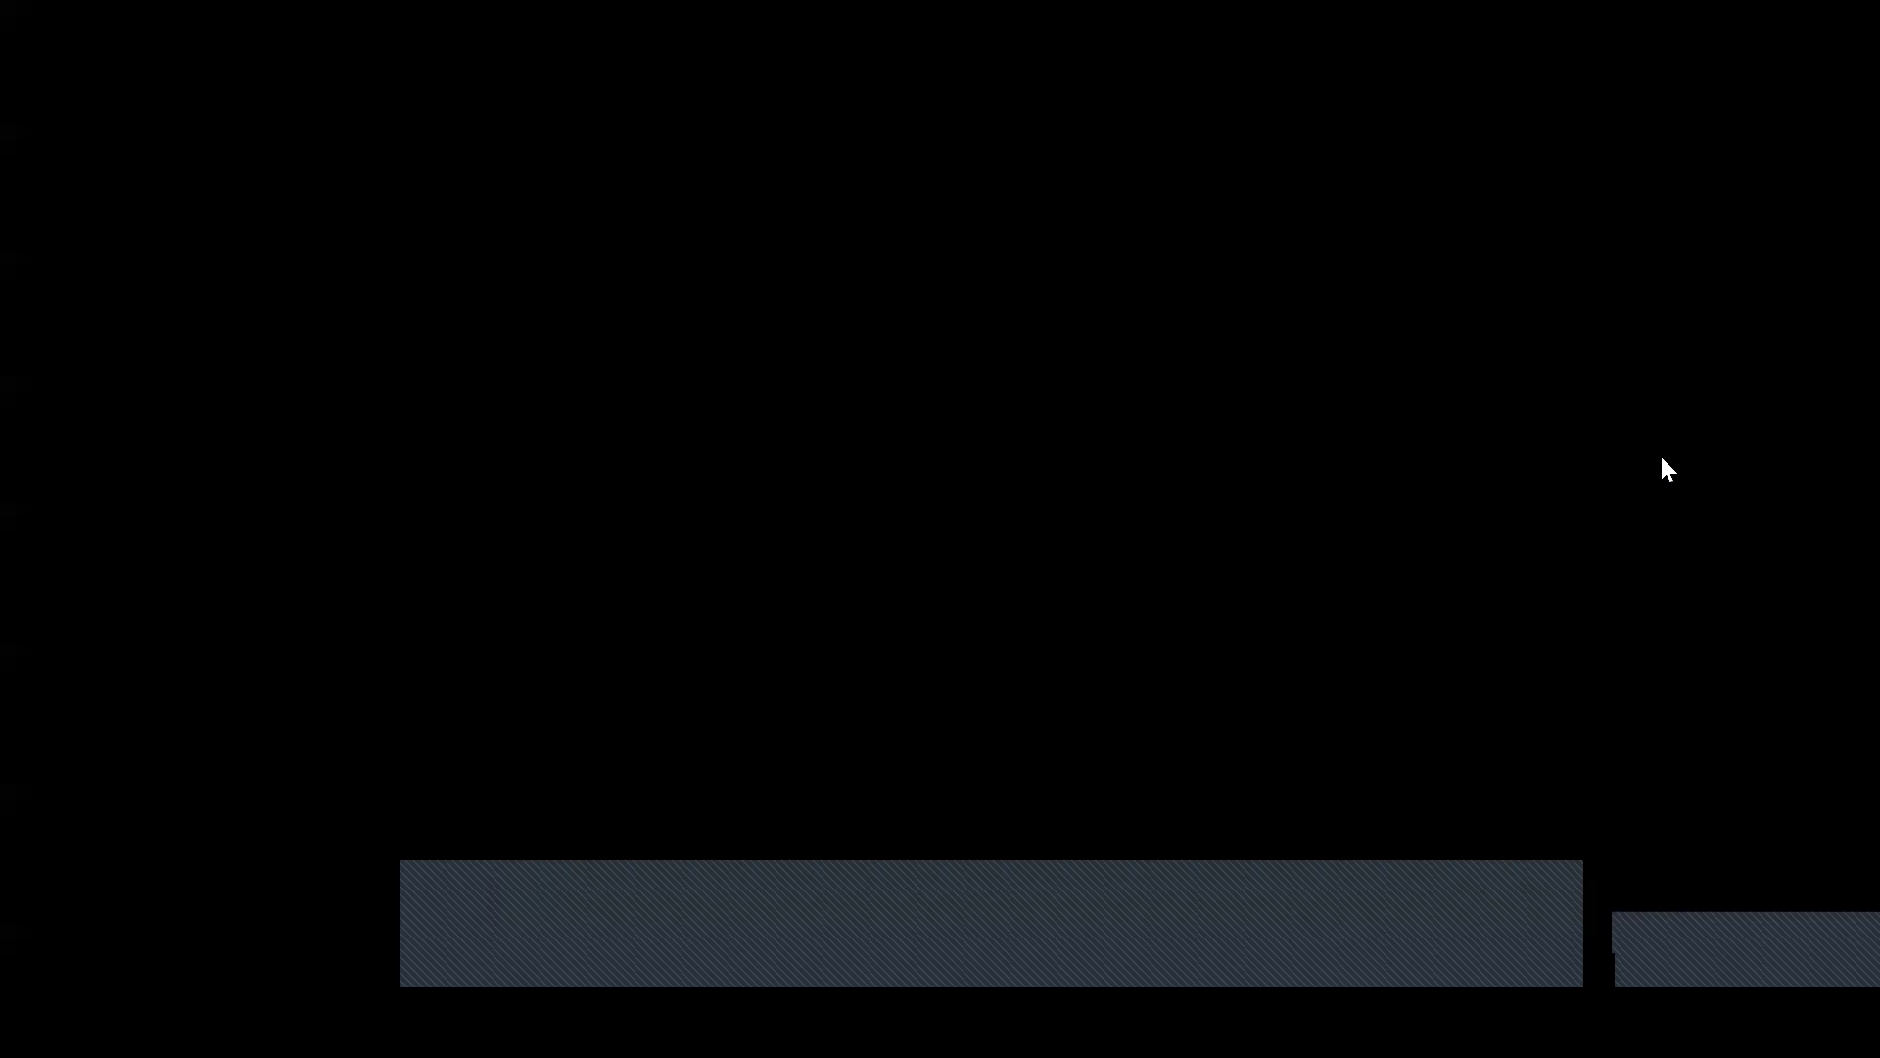
{"action": "key", "text": "alt+y"}
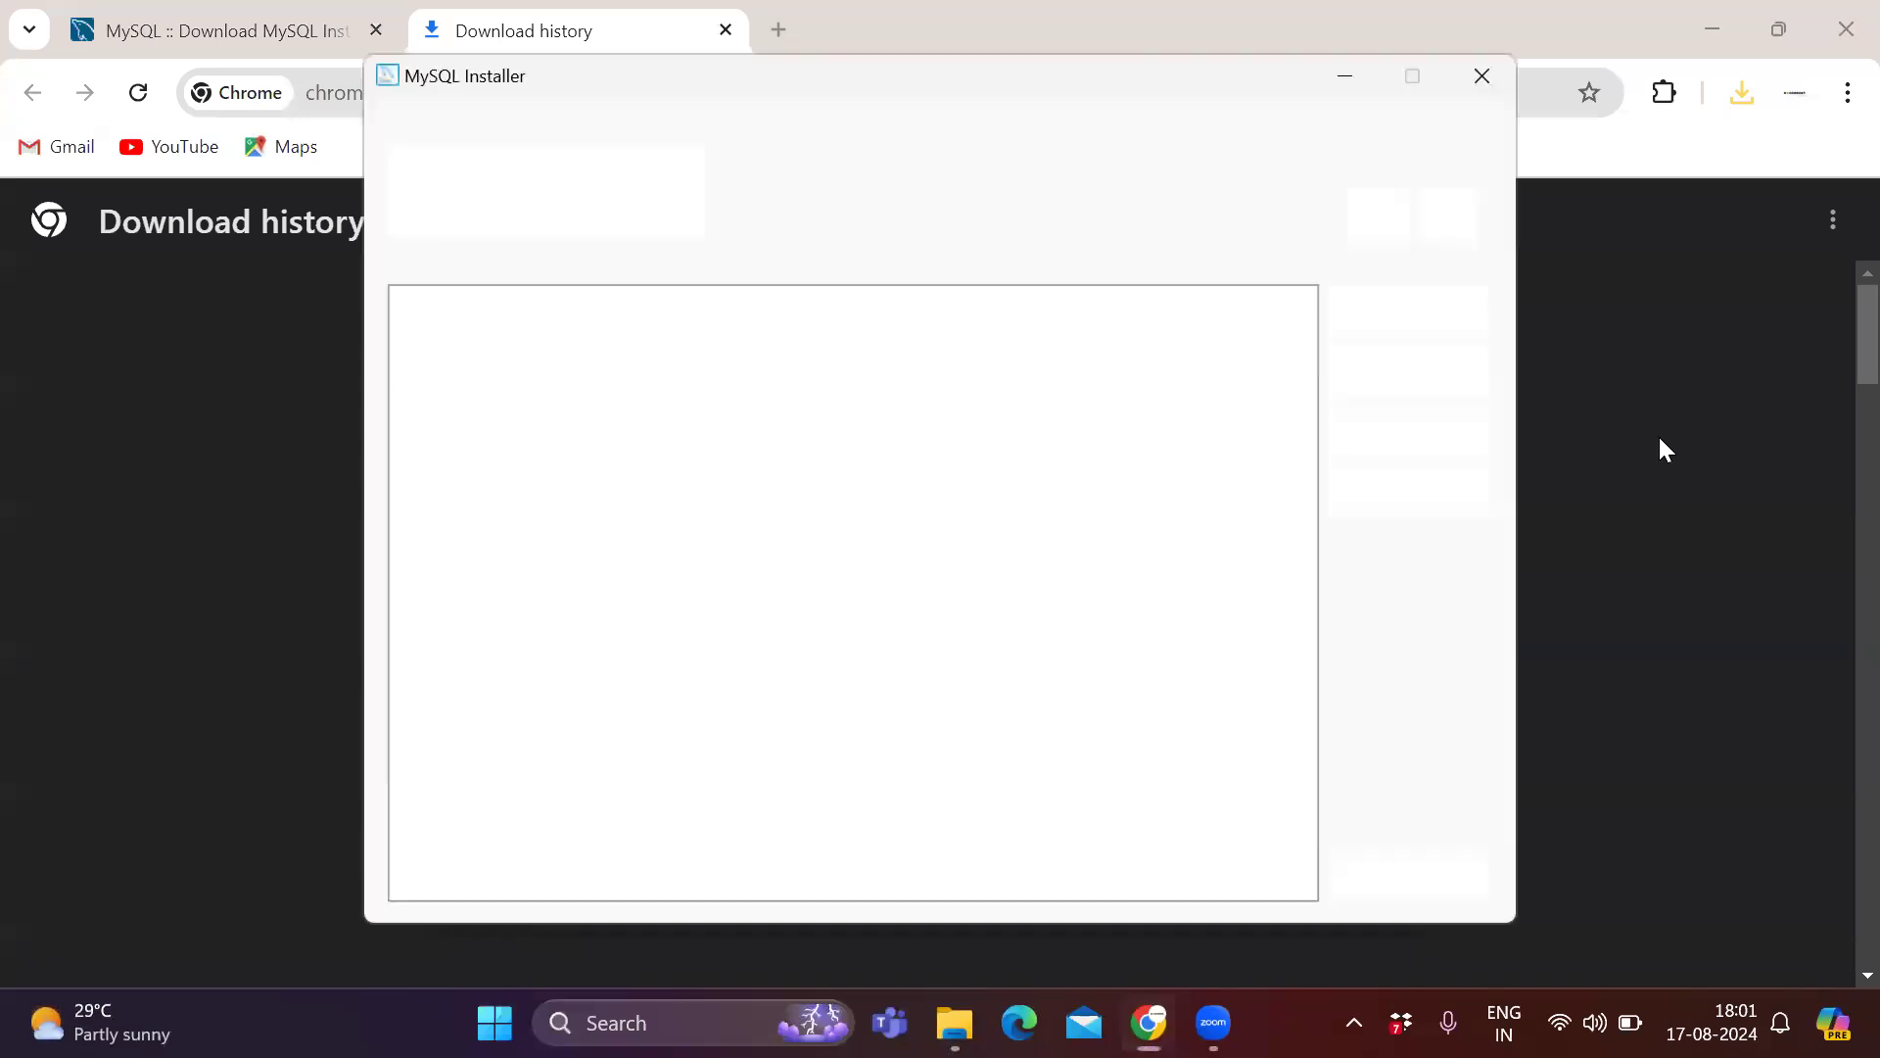
{"action": "left_click", "coordinate": [1720, 38]}
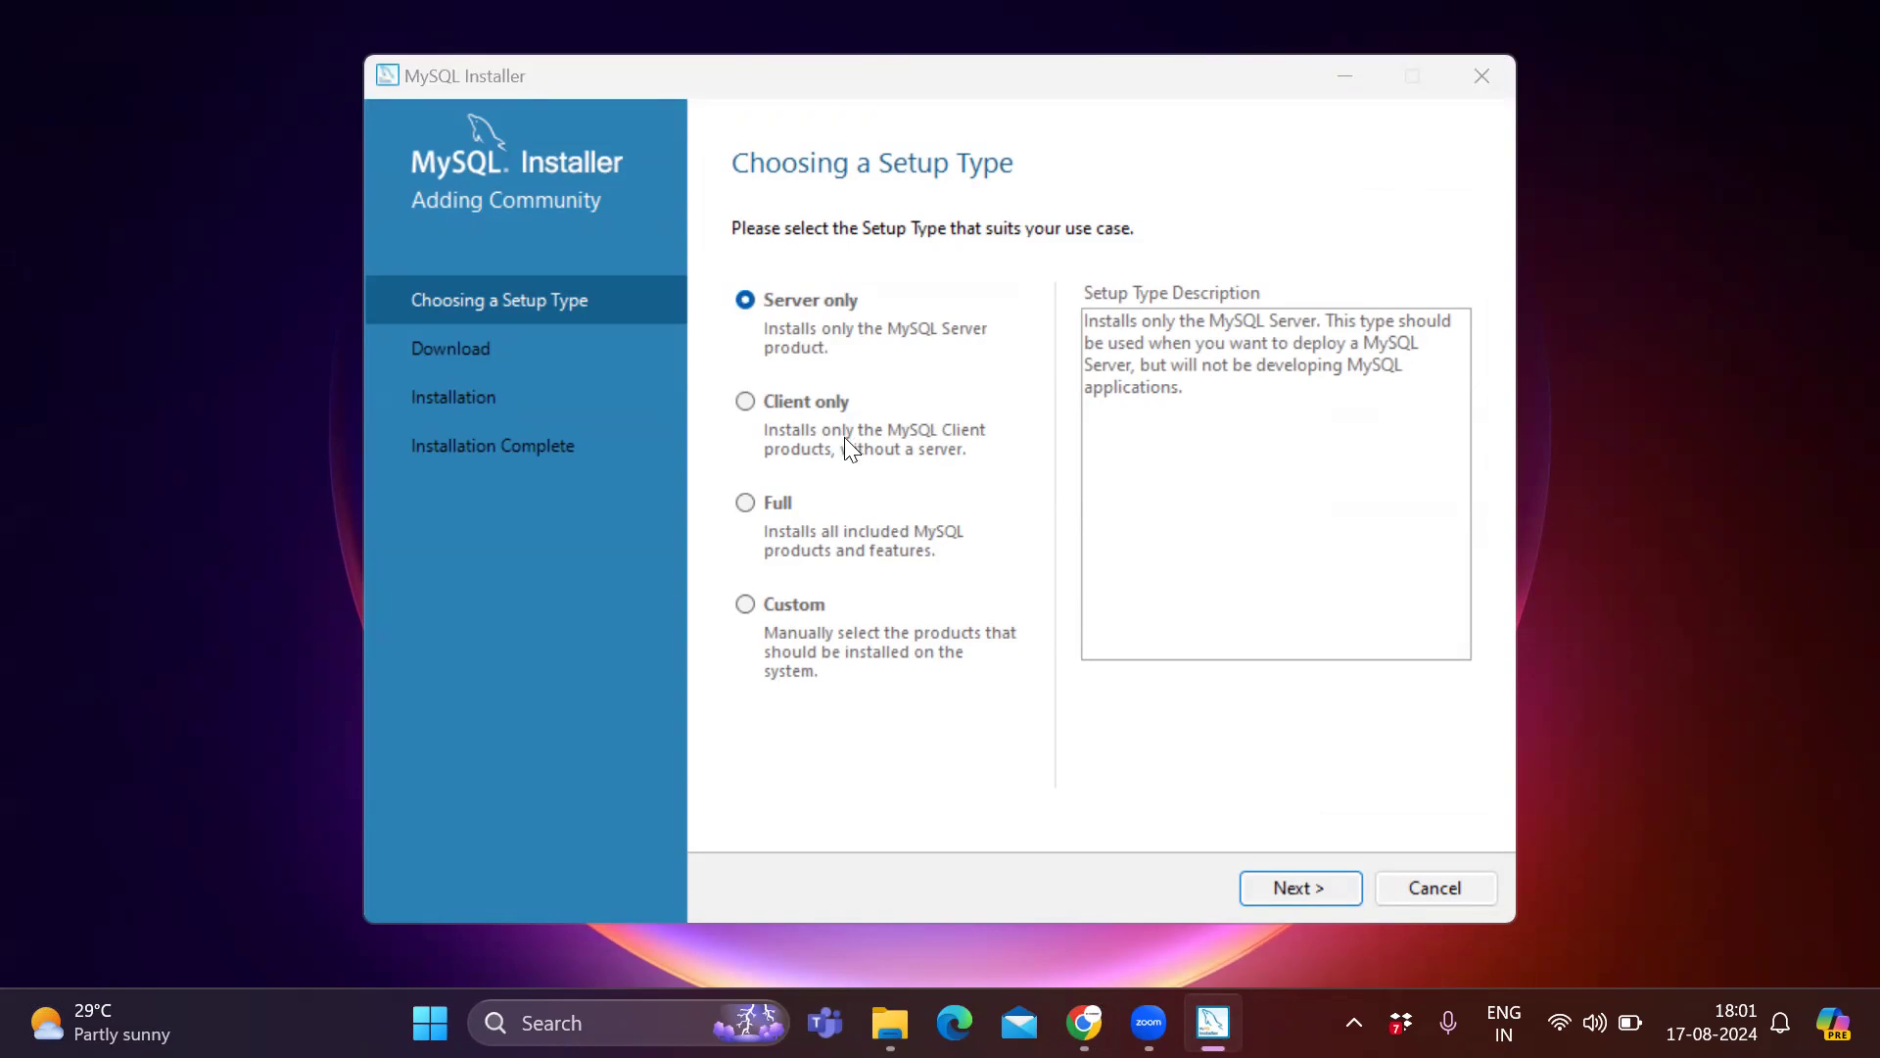
Choose the Full setup type and continue past the path conflicts warning.
{"action": "left_click", "coordinate": [745, 502]}
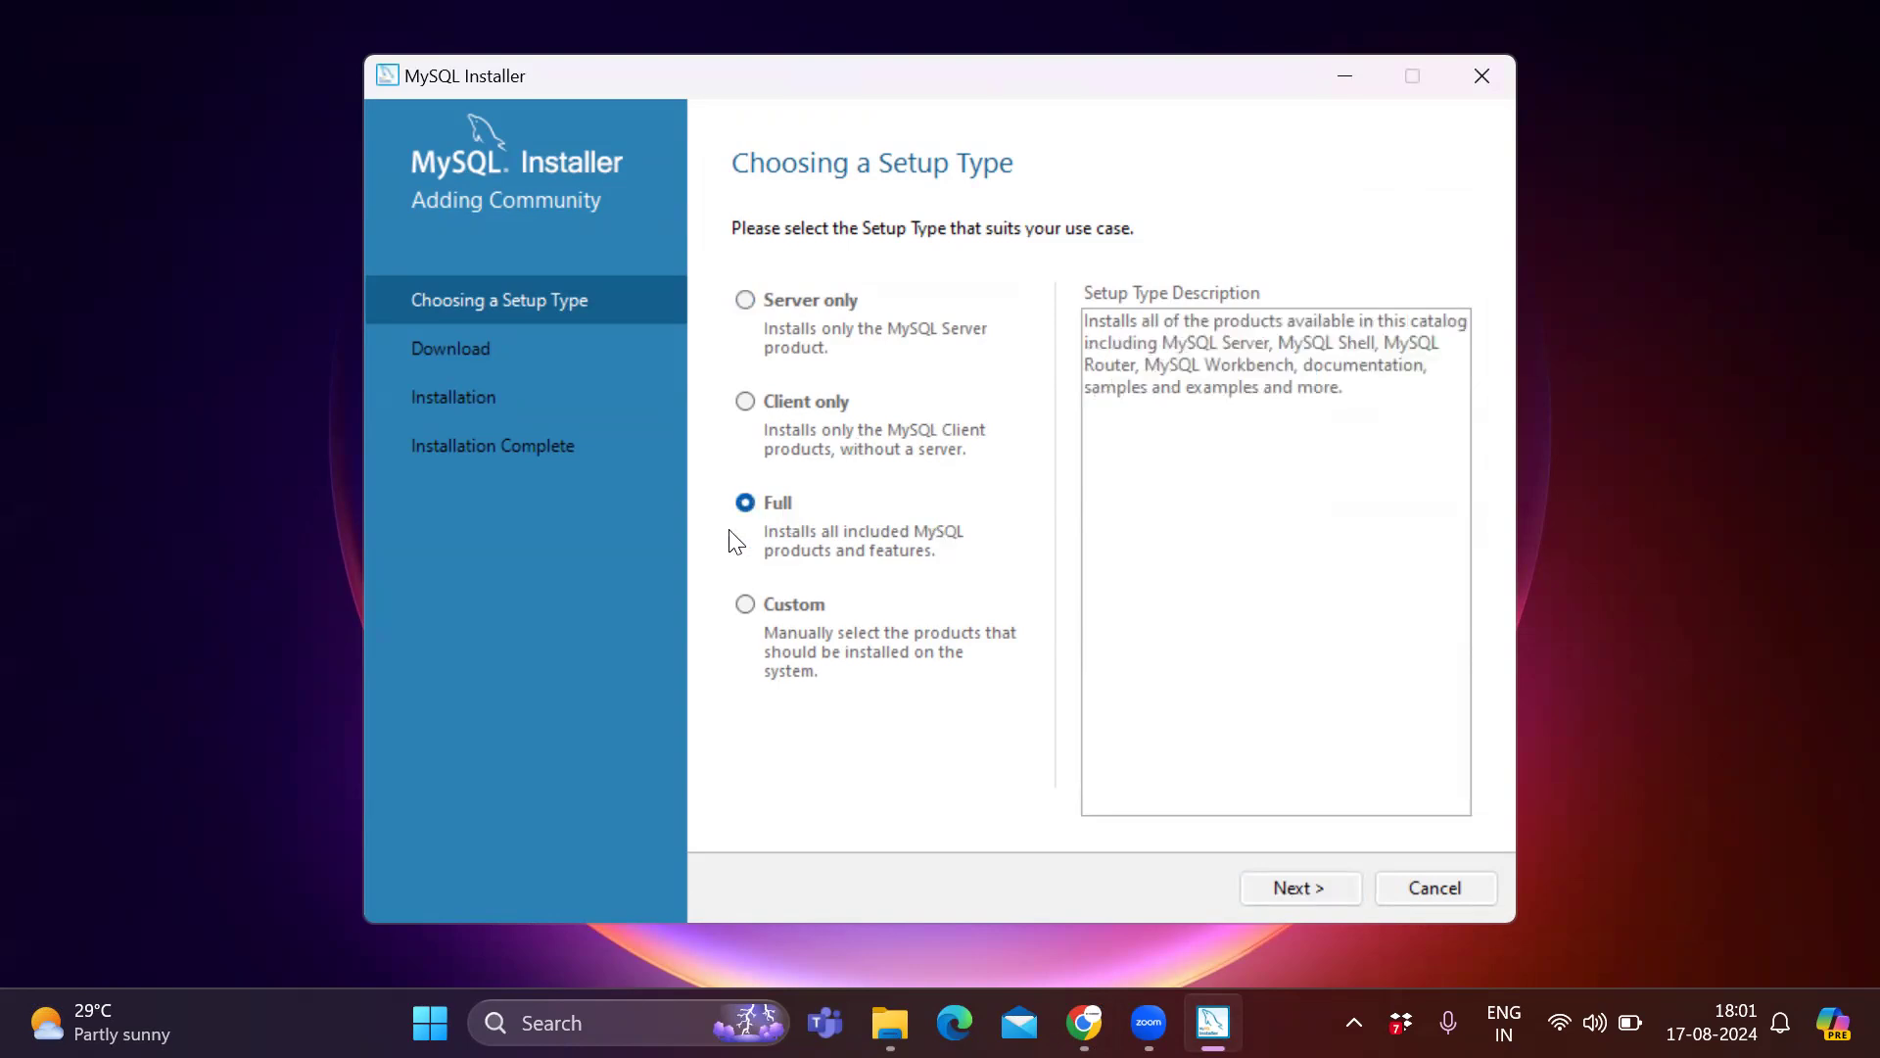
{"action": "left_click", "coordinate": [1325, 890]}
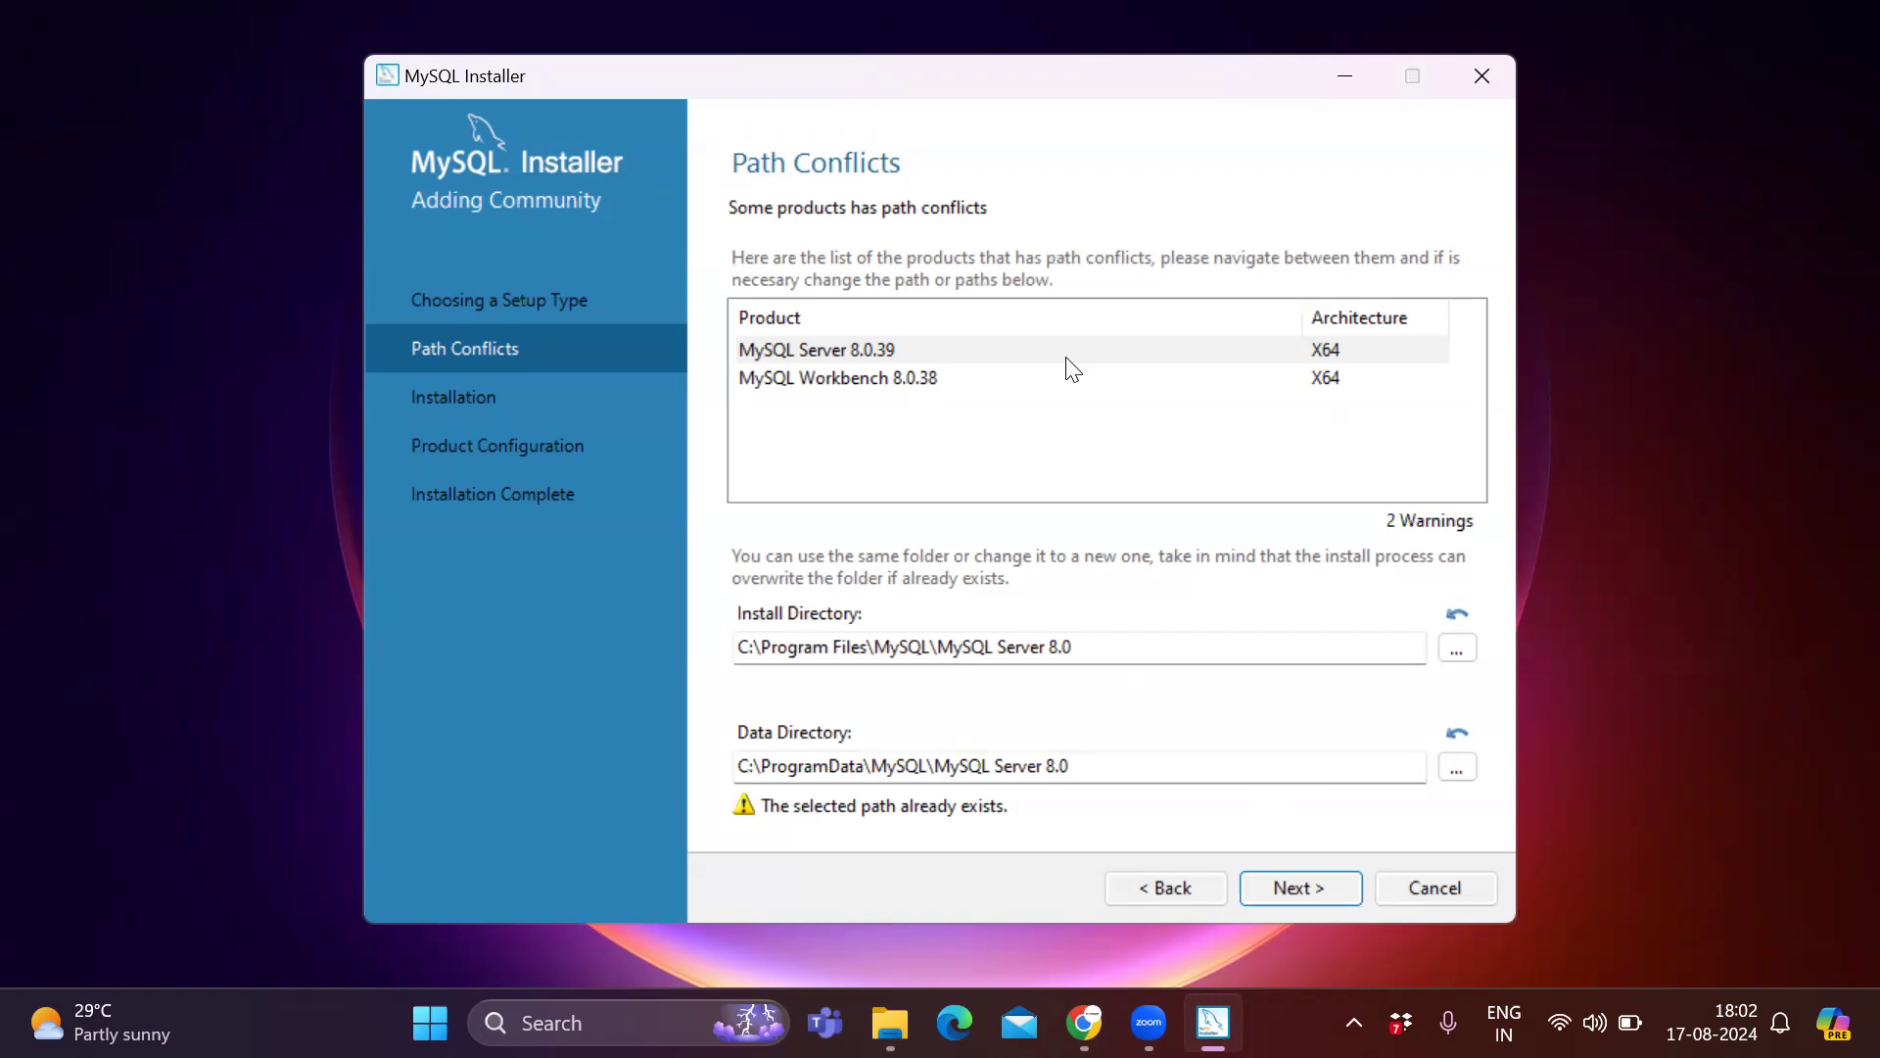
{"action": "left_click", "coordinate": [1328, 891]}
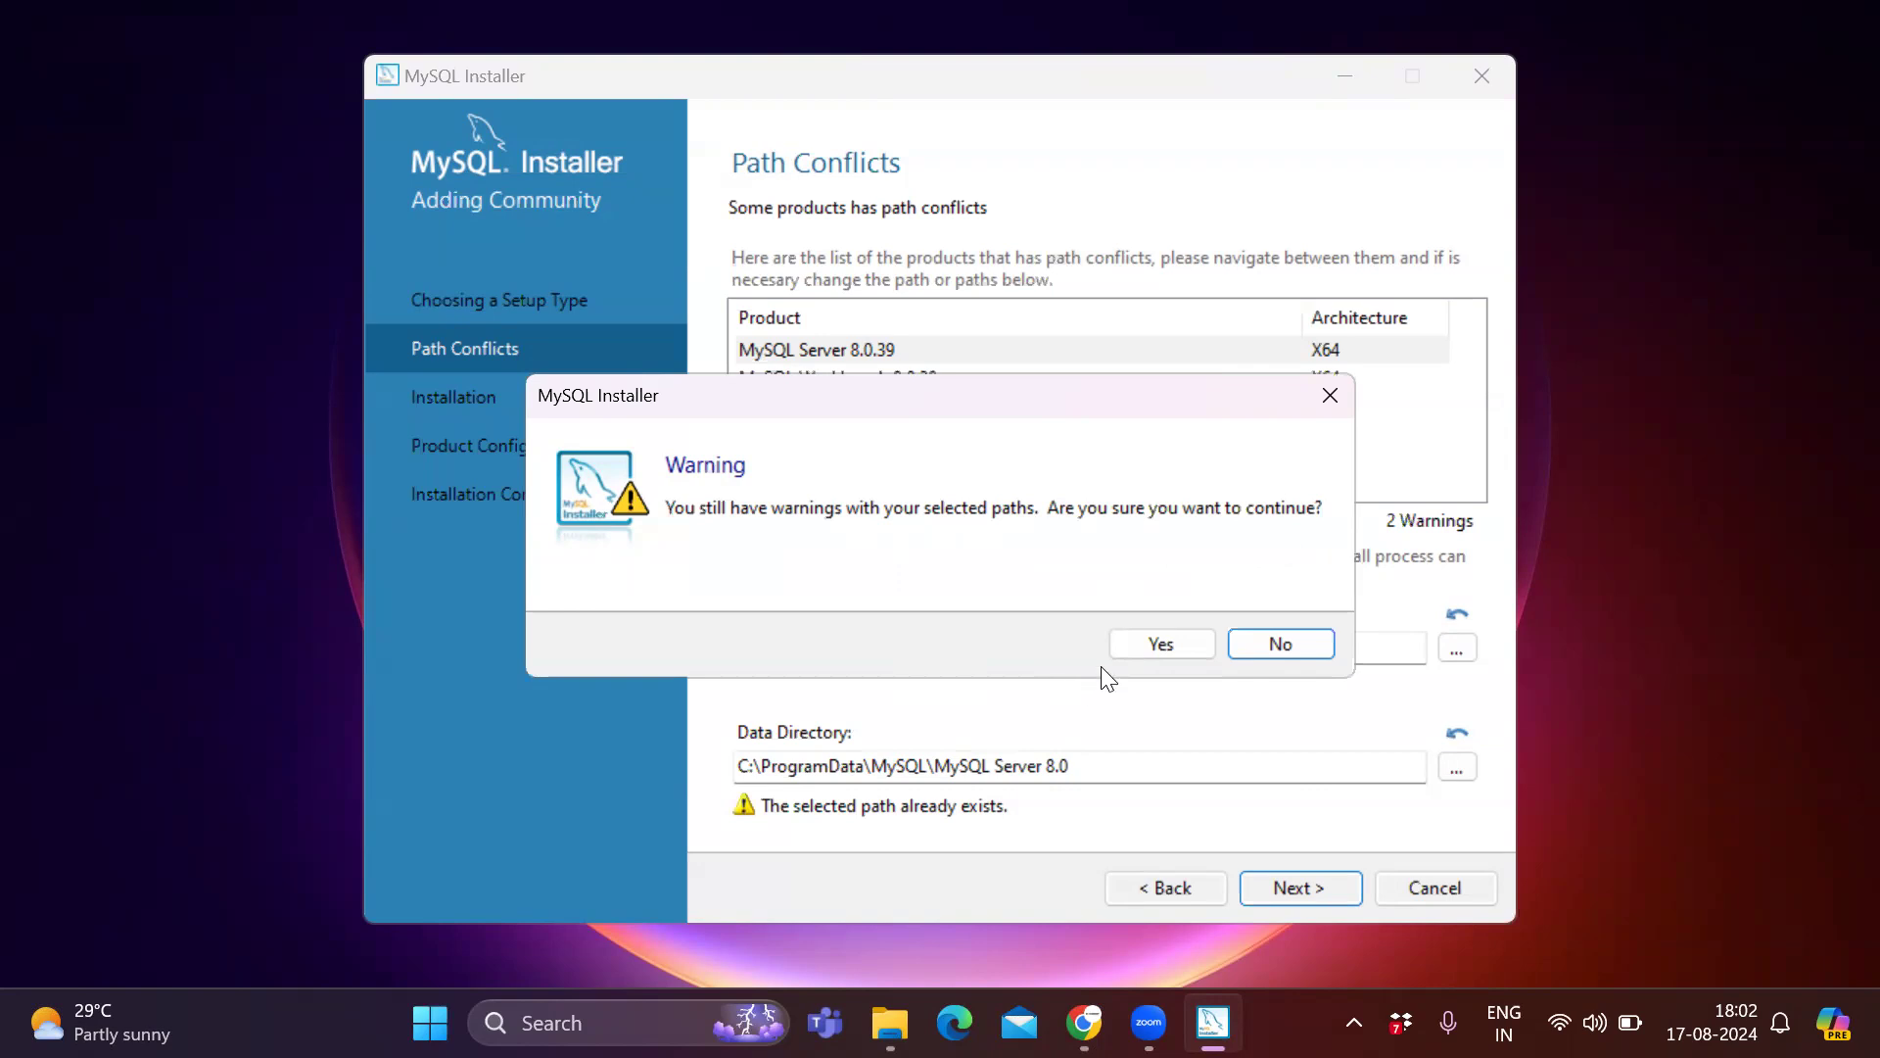
{"action": "left_click", "coordinate": [1124, 648]}
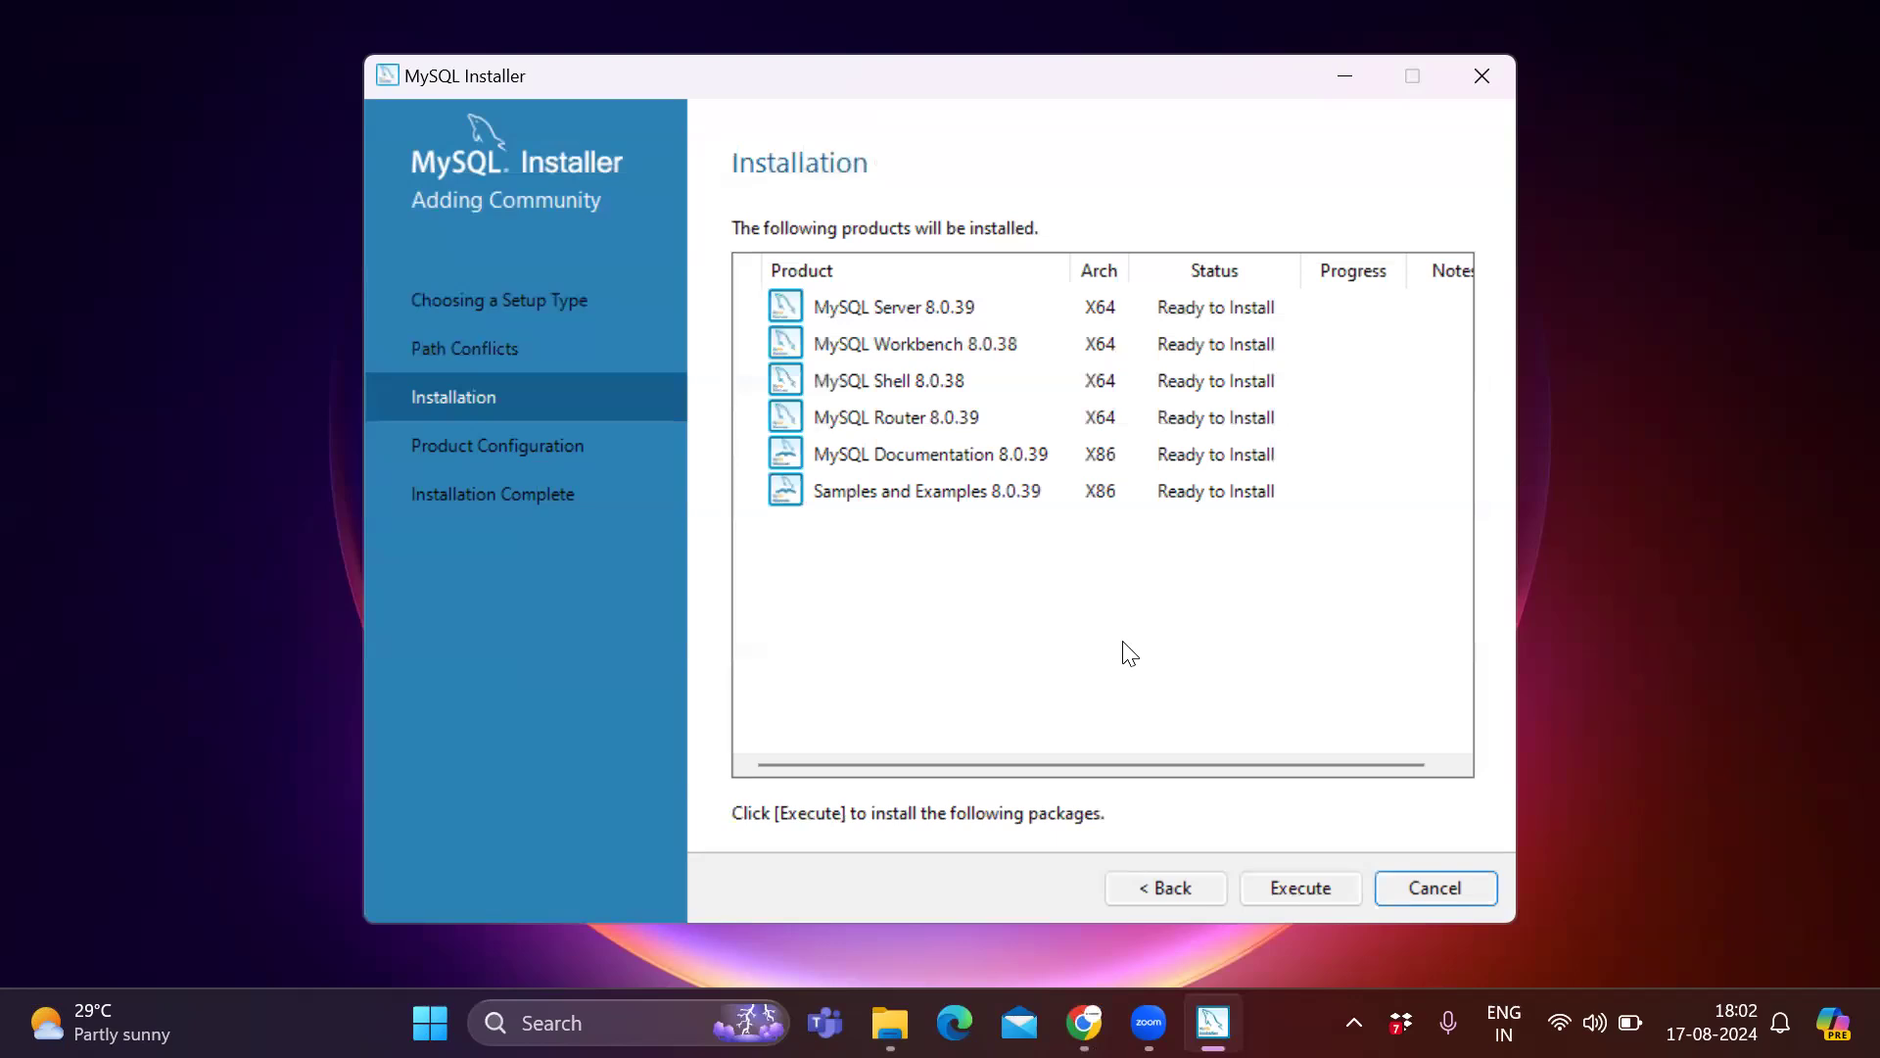
Execute the installation of all listed products and move on to configuring them.
{"action": "left_click", "coordinate": [1293, 888]}
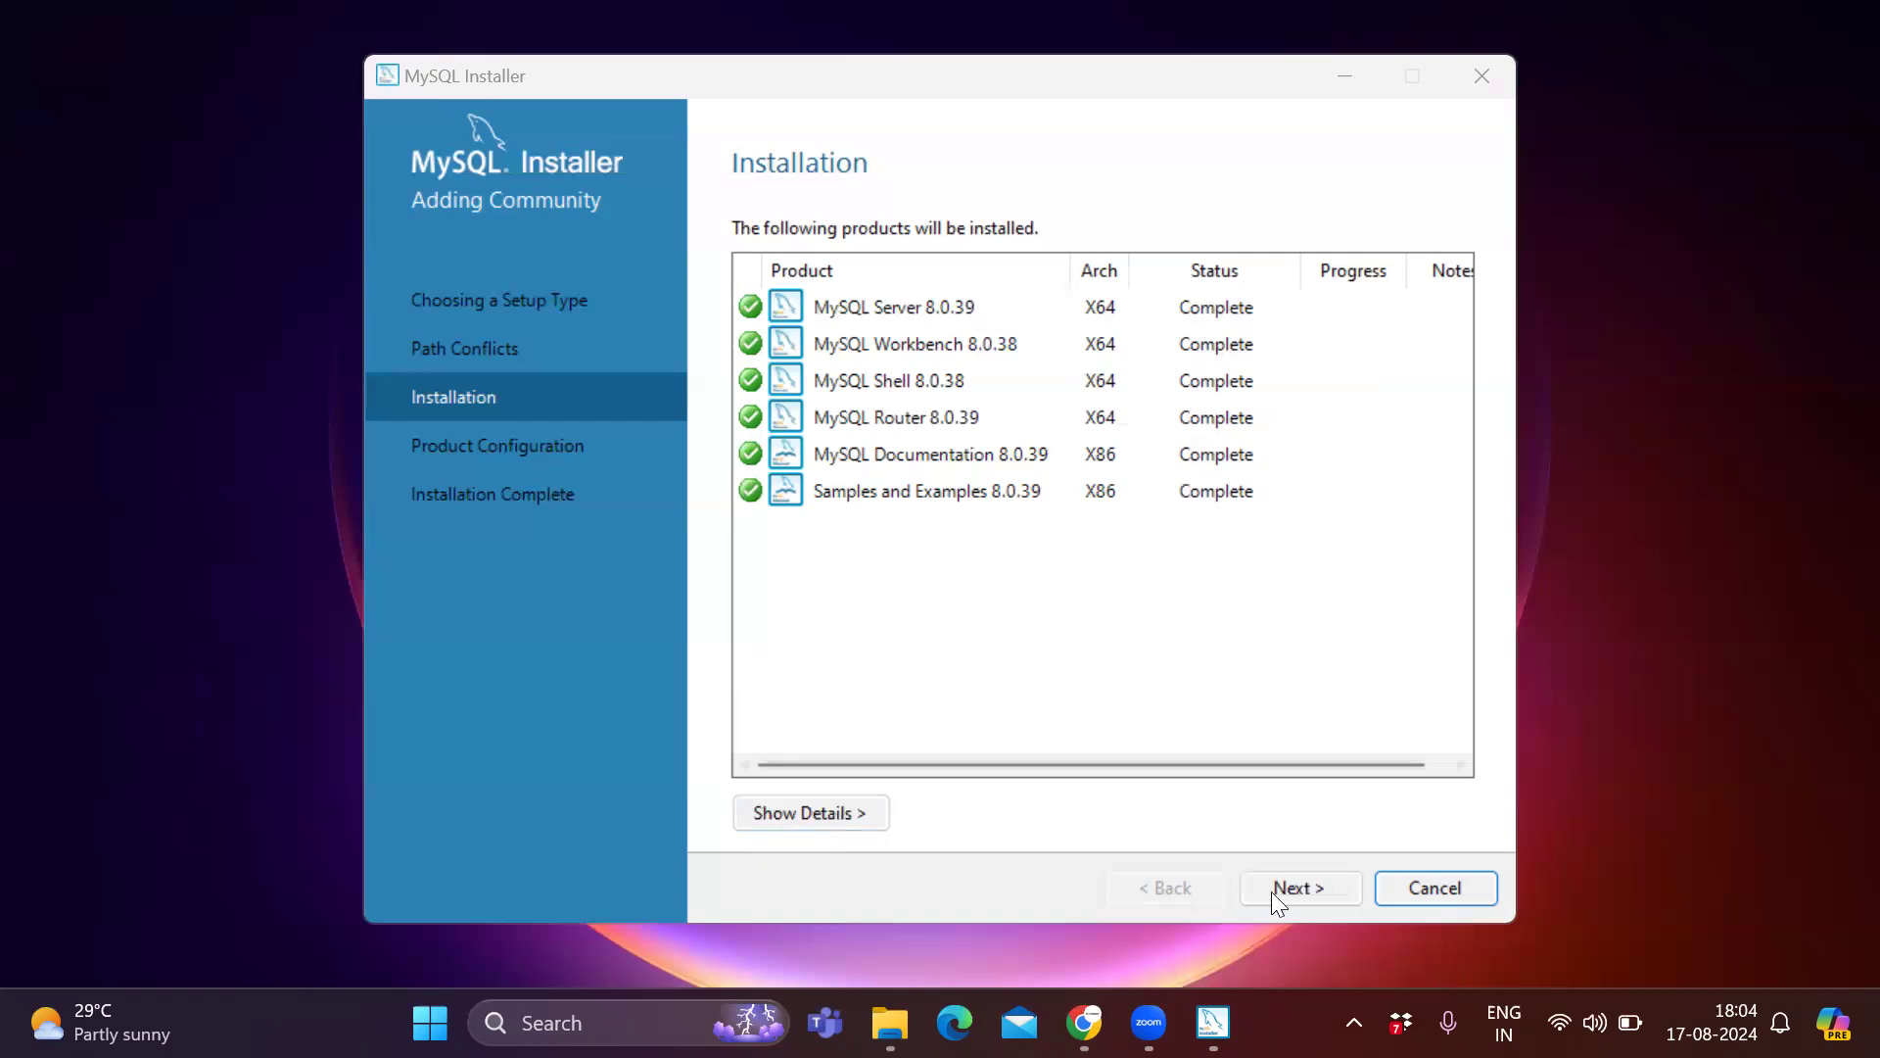
{"action": "left_click", "coordinate": [1303, 884]}
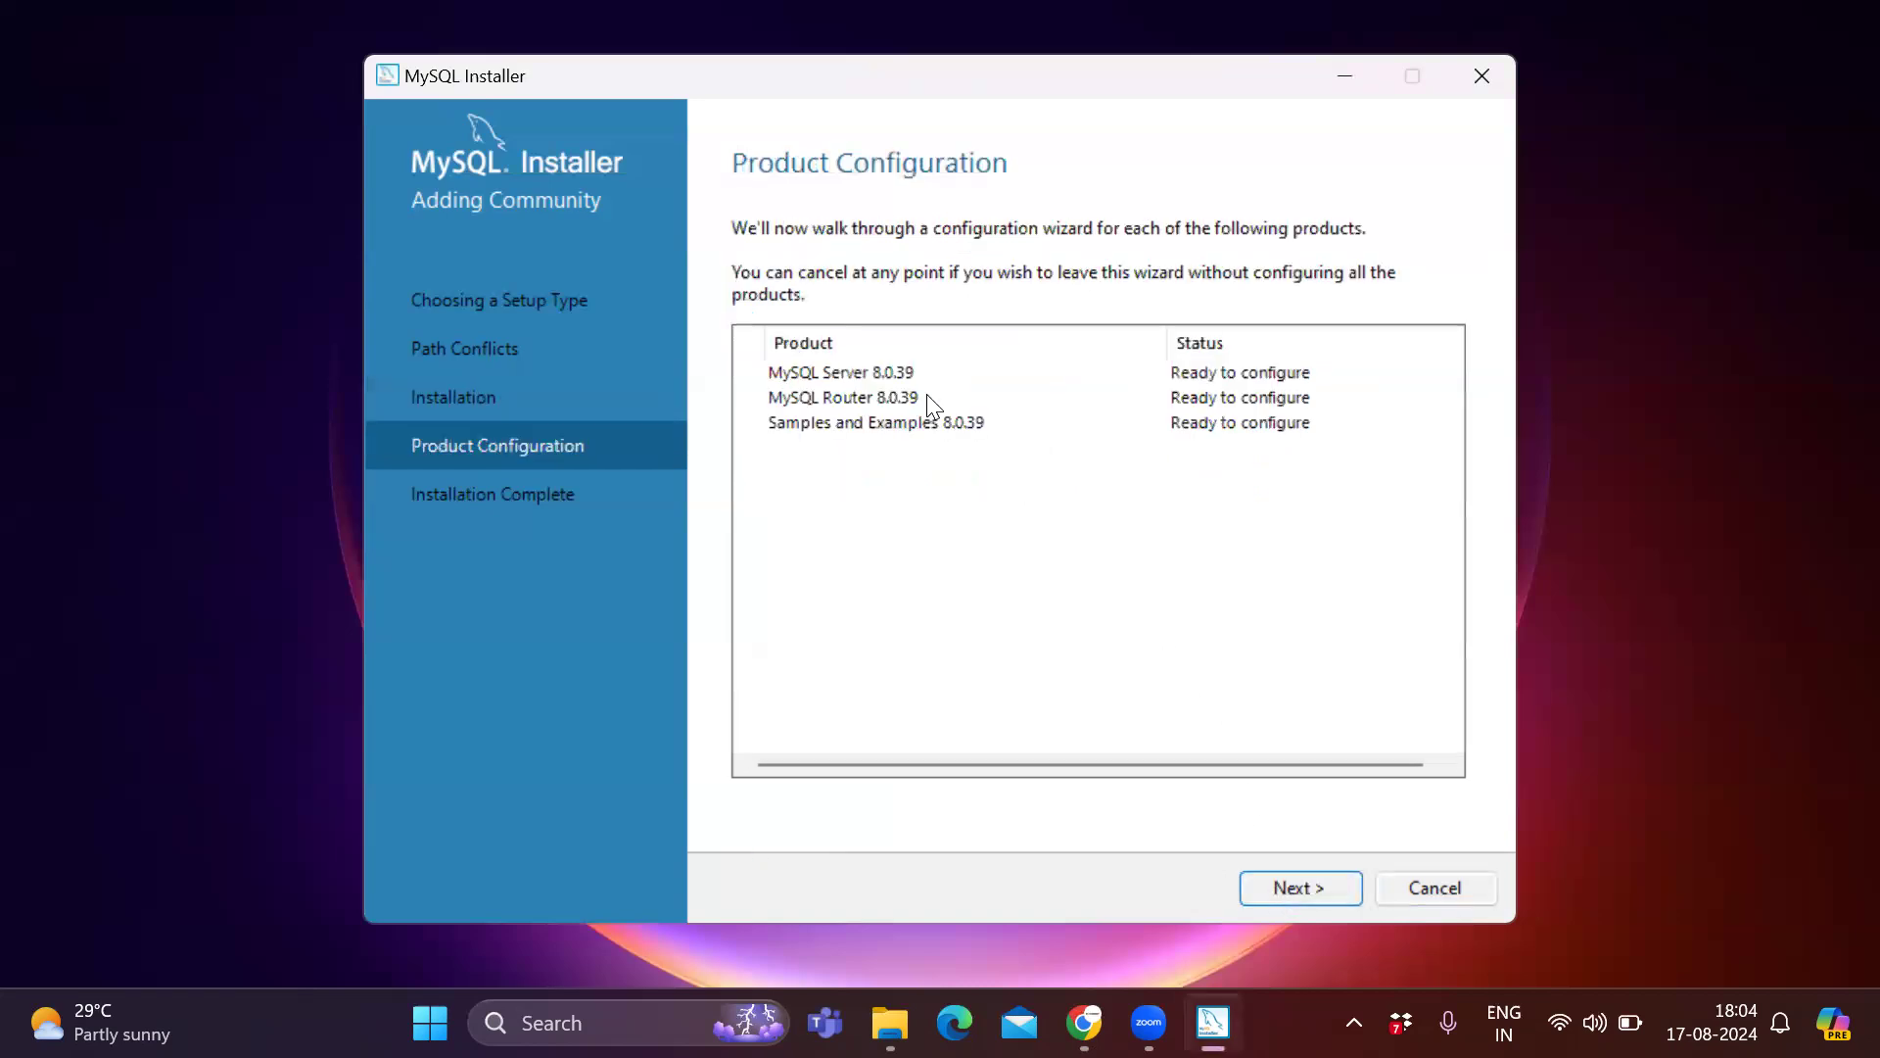
{"action": "left_click", "coordinate": [1285, 889]}
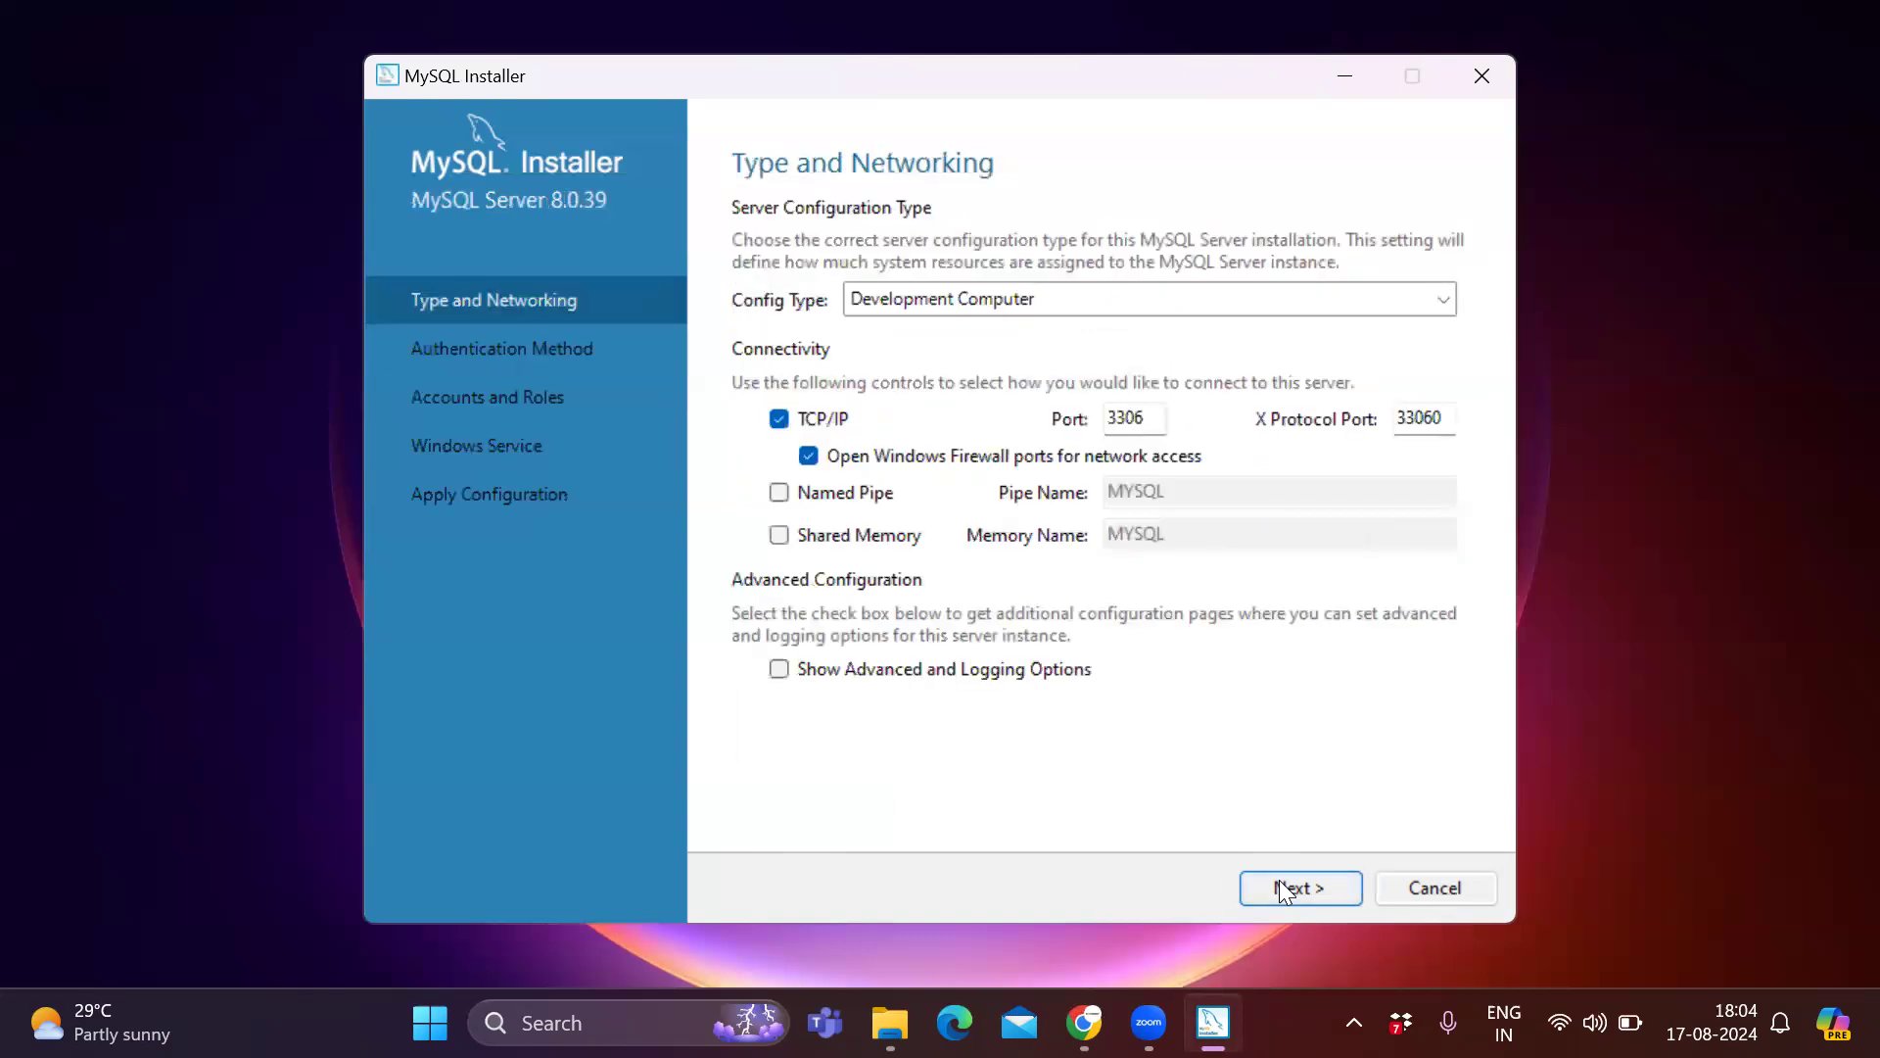
Keep the default networking and authentication settings, then enter and check the root account password.
{"action": "left_click", "coordinate": [1291, 891]}
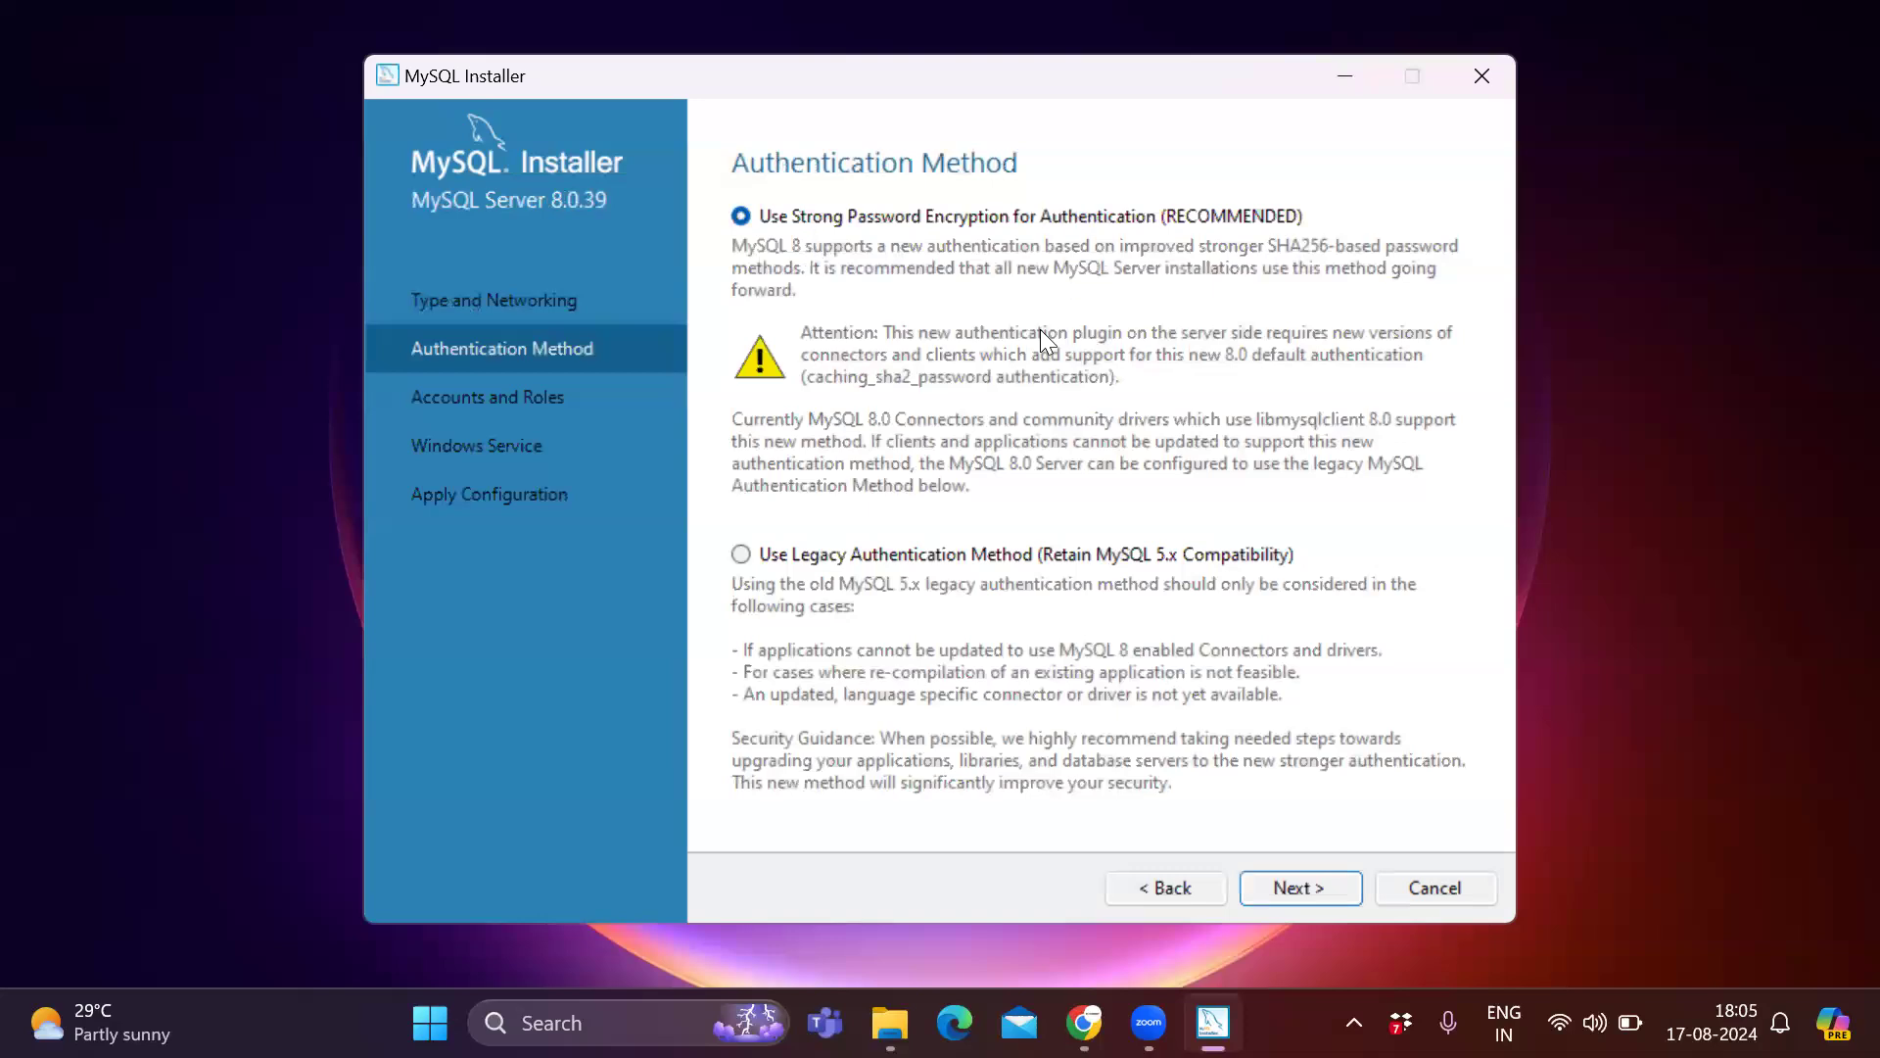
{"action": "left_click", "coordinate": [1317, 886]}
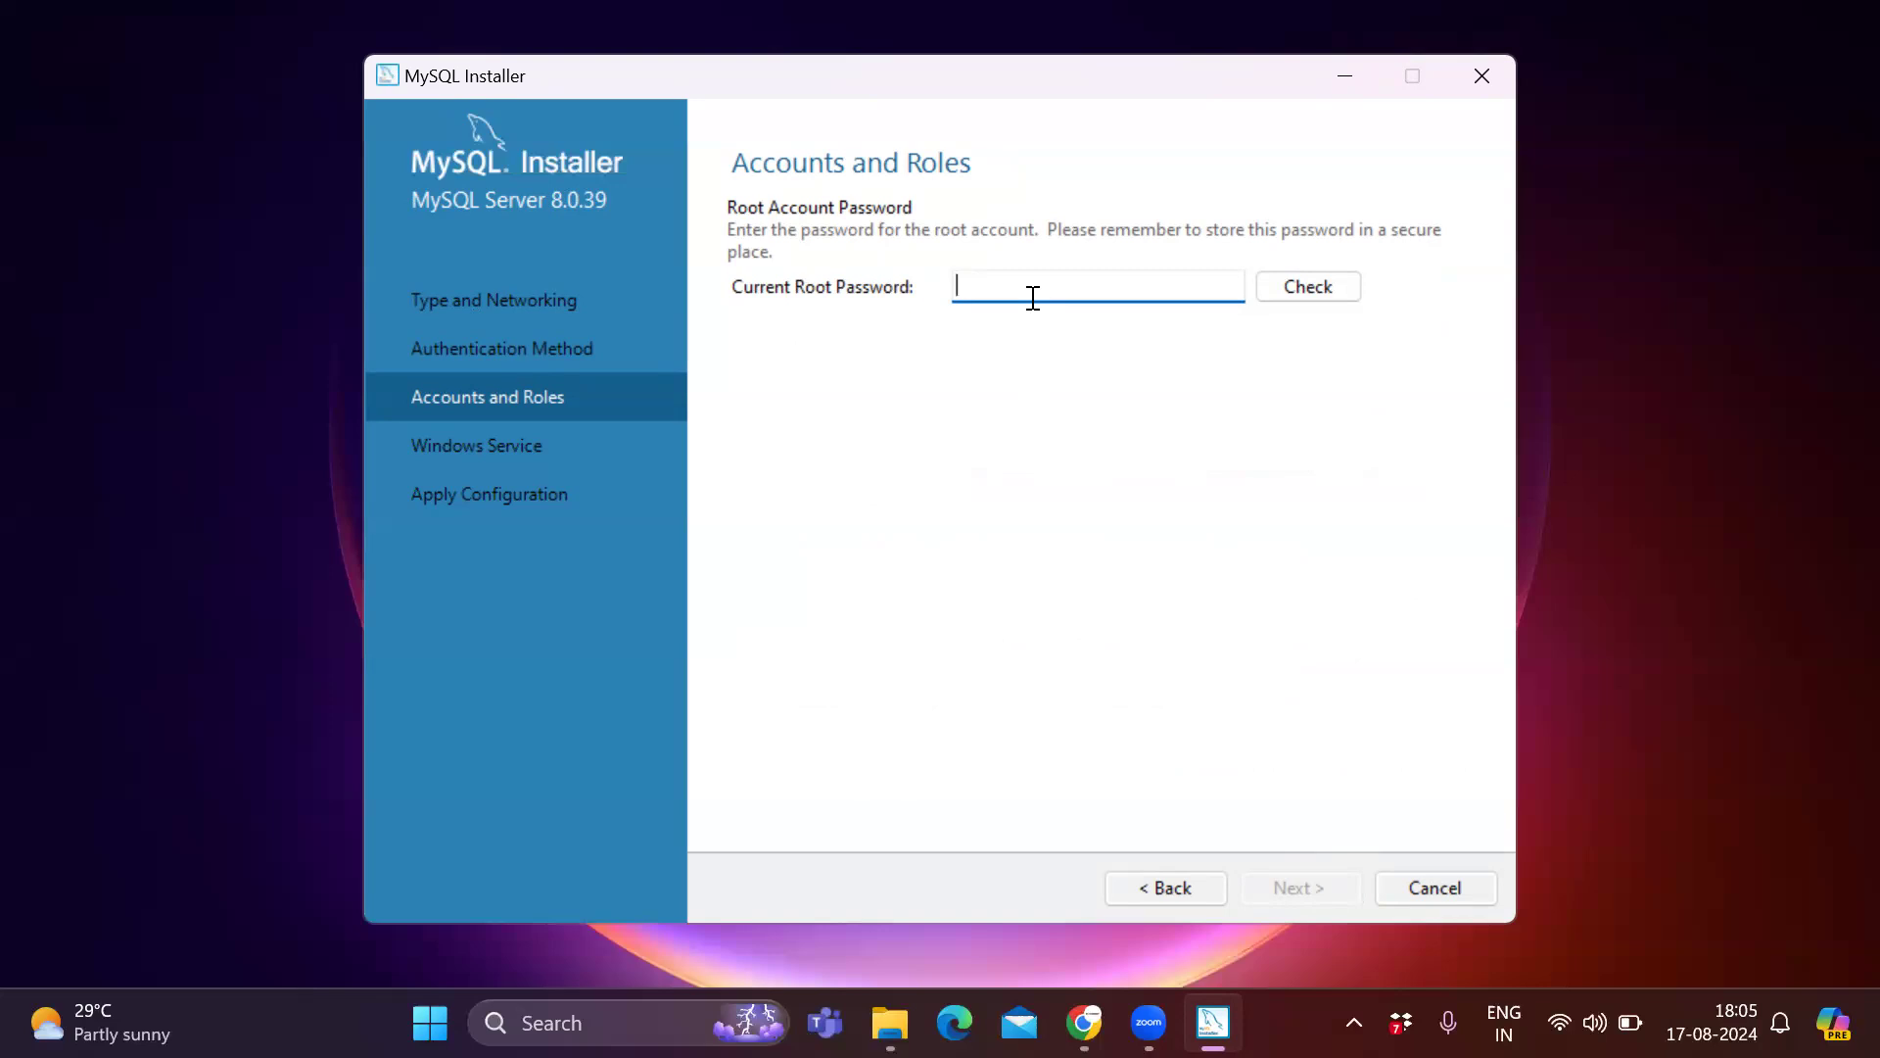
{"action": "type", "text": "root123"}
{"action": "left_click", "coordinate": [1336, 285]}
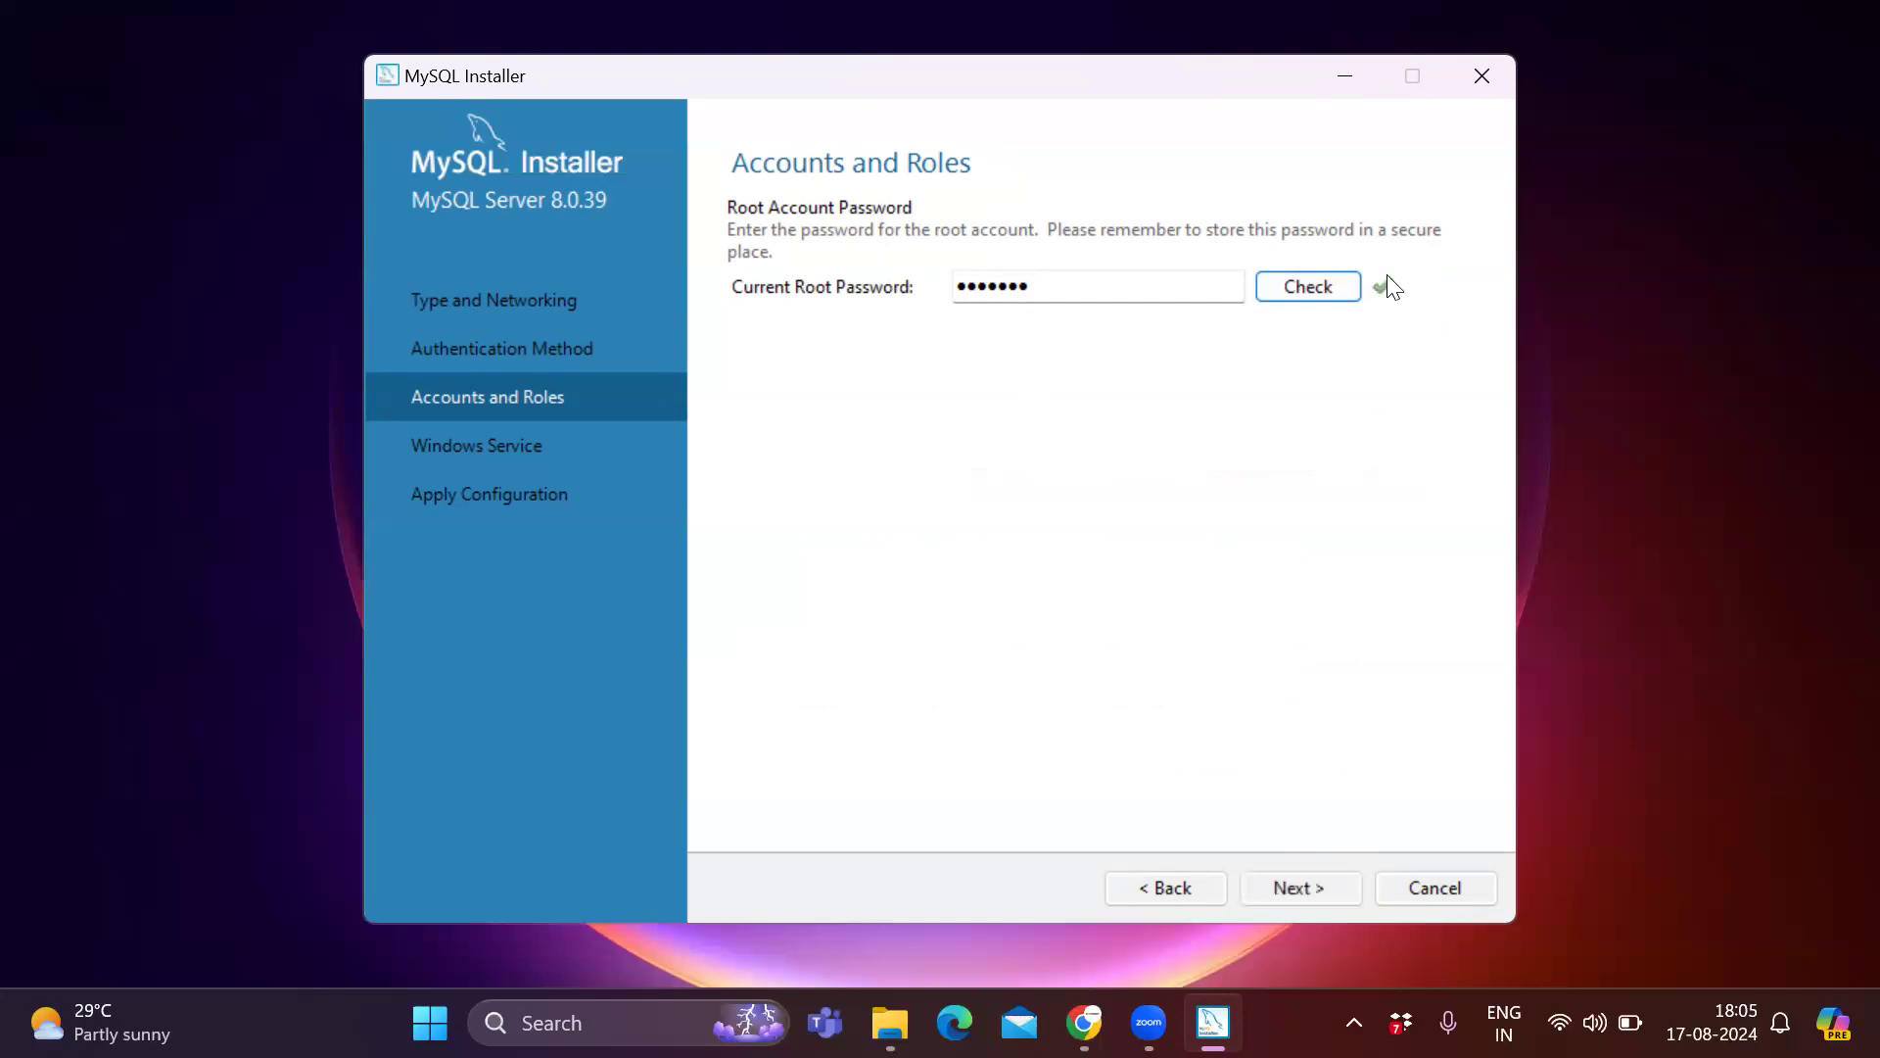
Keep the default Windows service settings, apply the MySQL Server configuration, and finish.
{"action": "left_click", "coordinate": [1322, 893]}
{"action": "left_click", "coordinate": [1324, 889]}
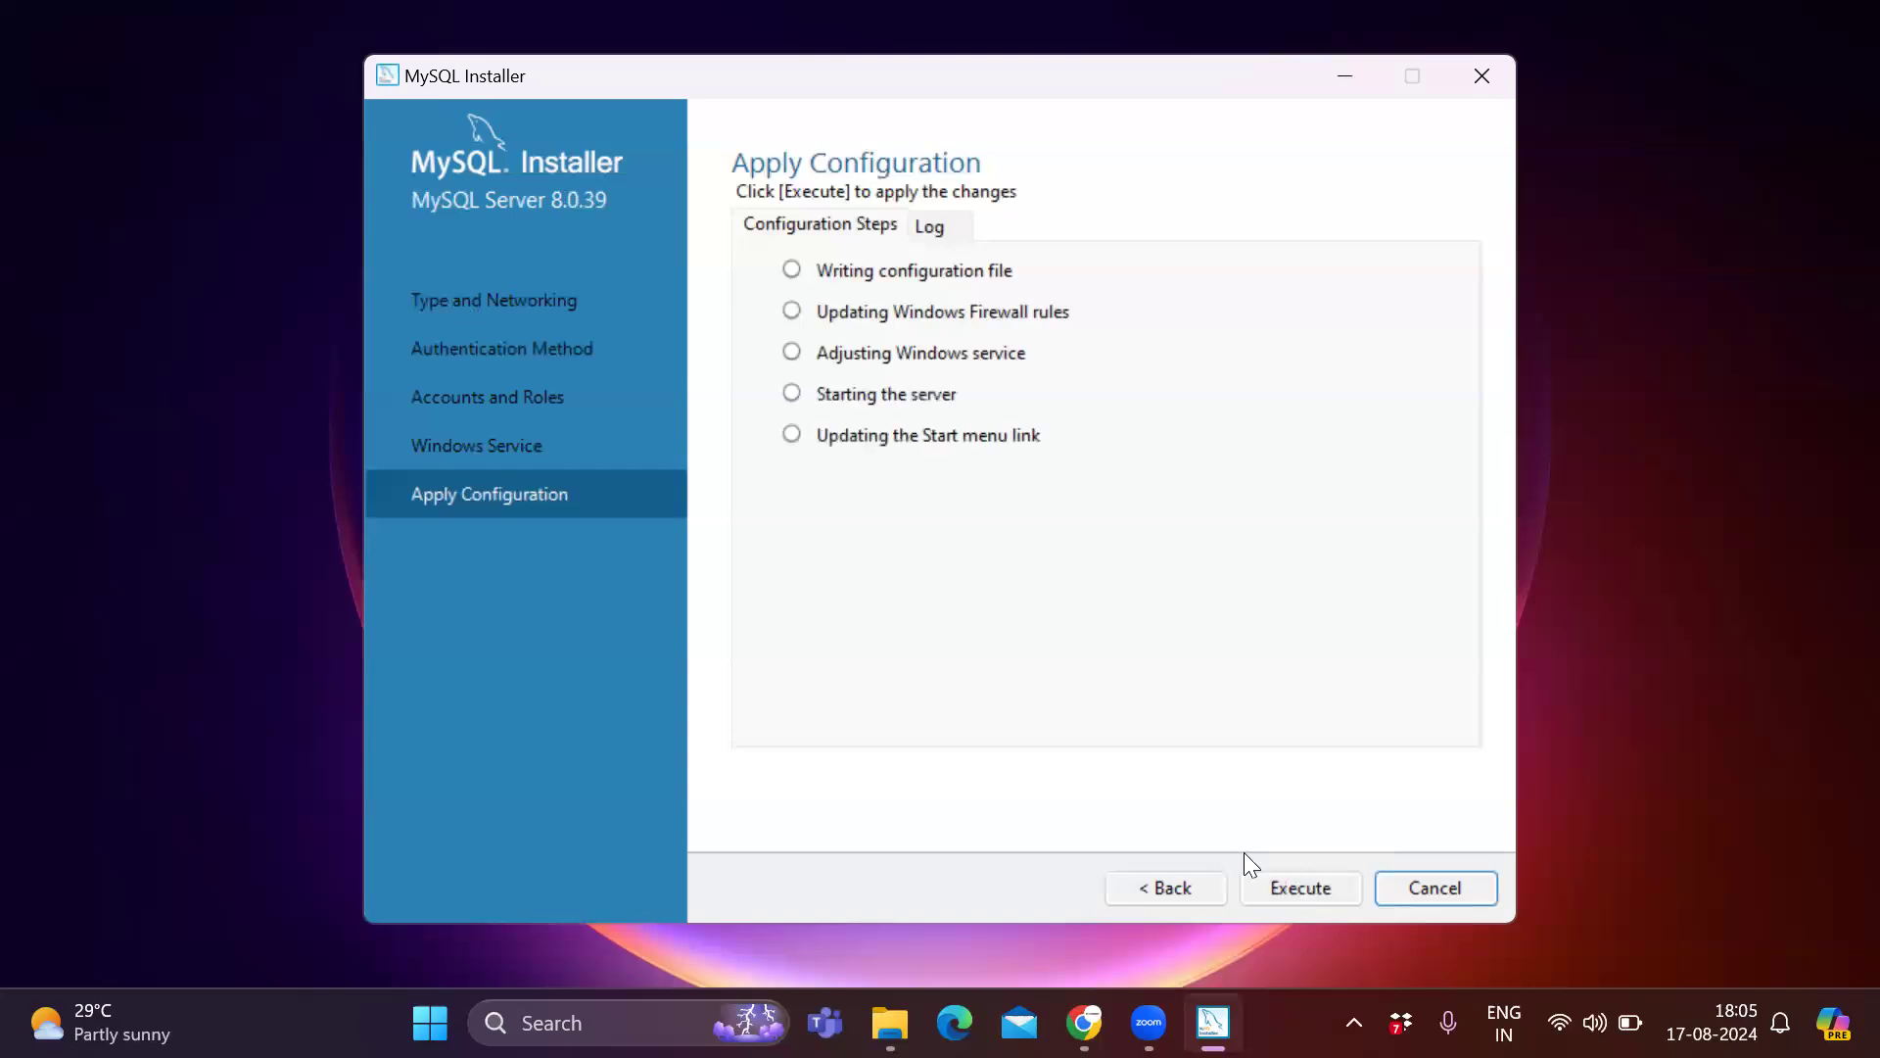
{"action": "left_click", "coordinate": [1301, 887]}
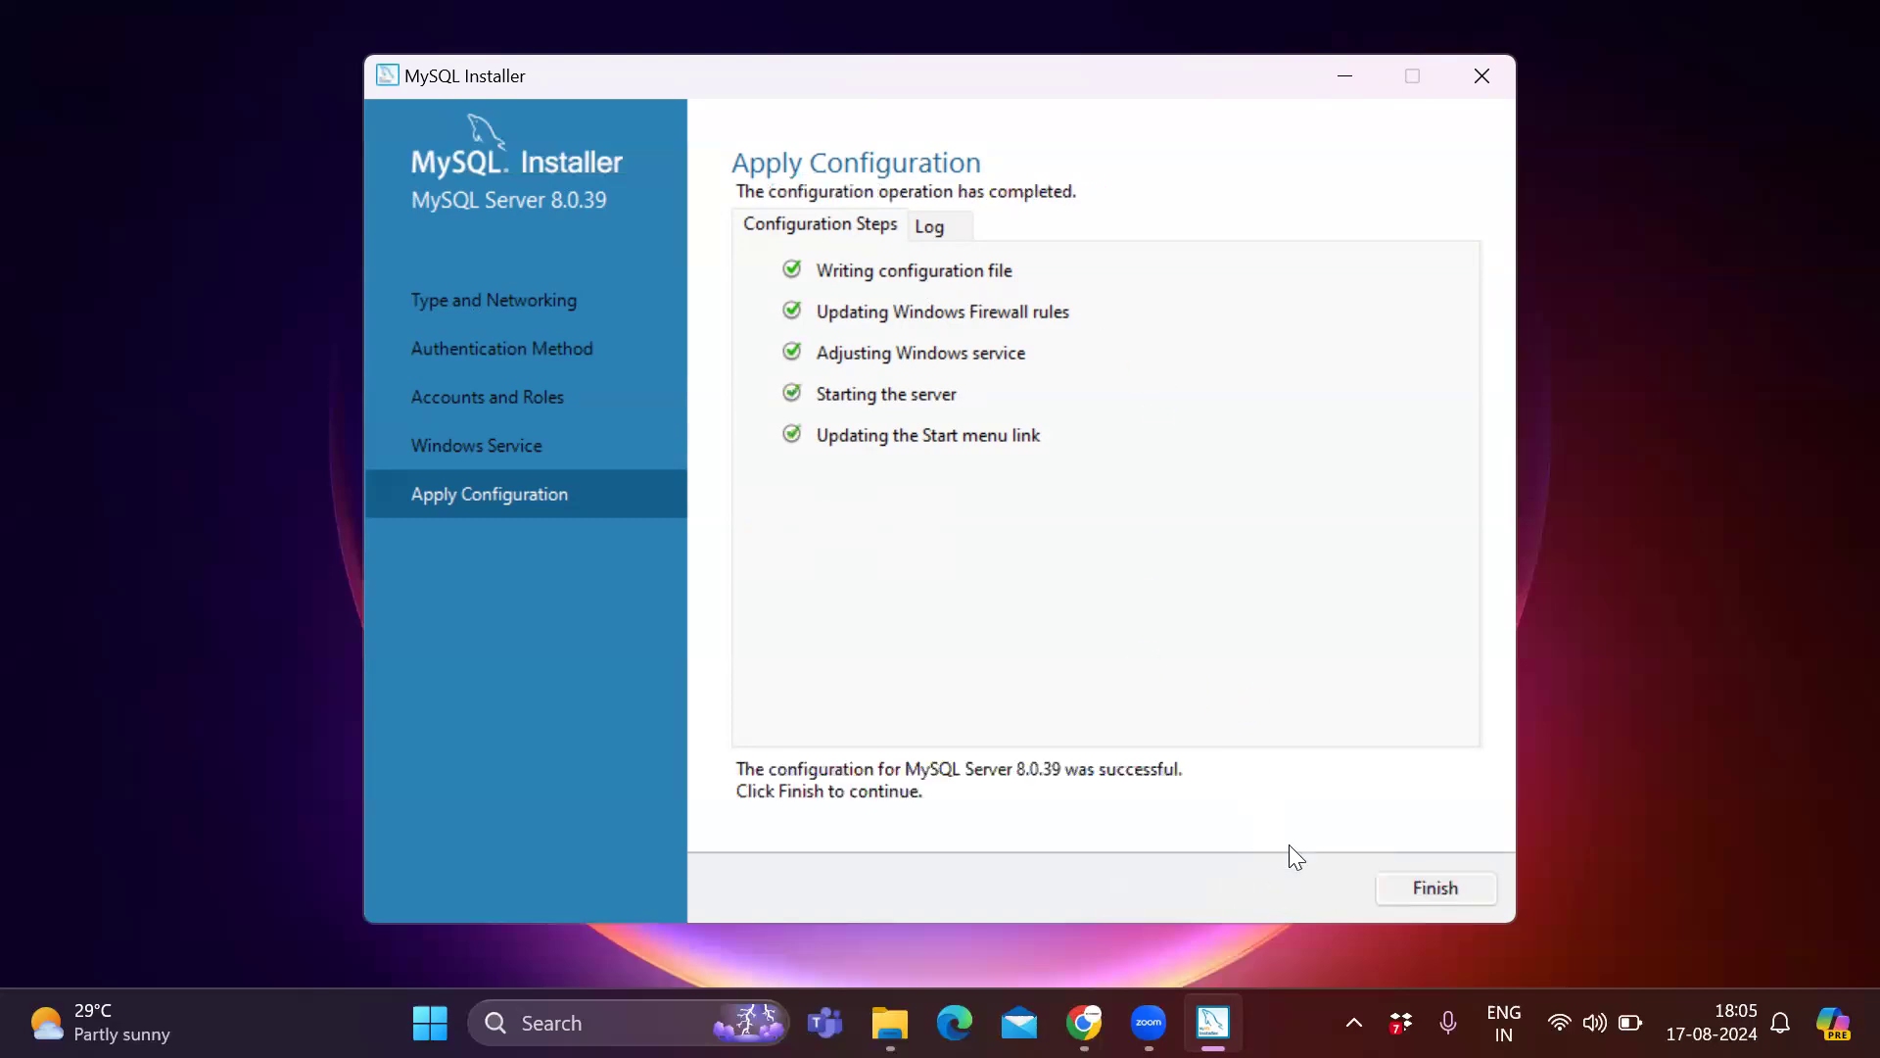
{"action": "left_click", "coordinate": [1430, 887]}
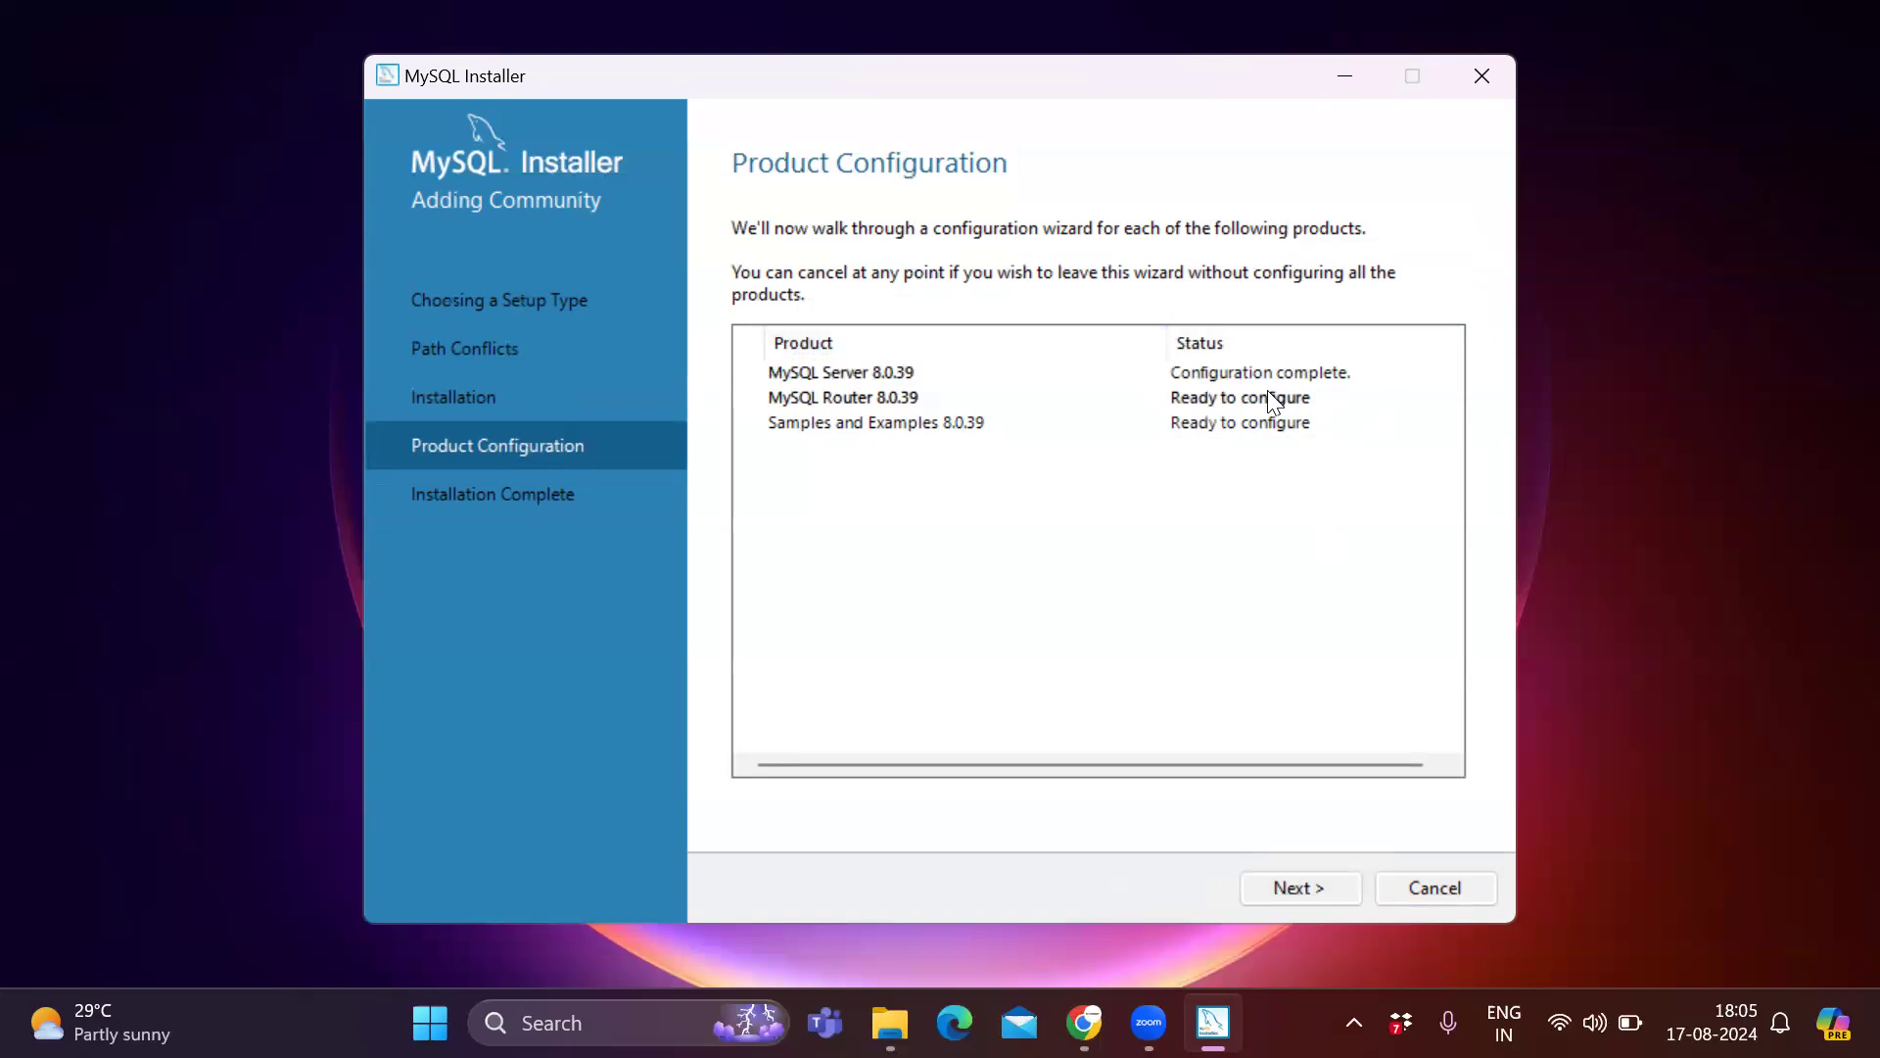
Finish the MySQL Router configuration without bootstrapping it for InnoDB Cluster.
{"action": "left_click", "coordinate": [1320, 897]}
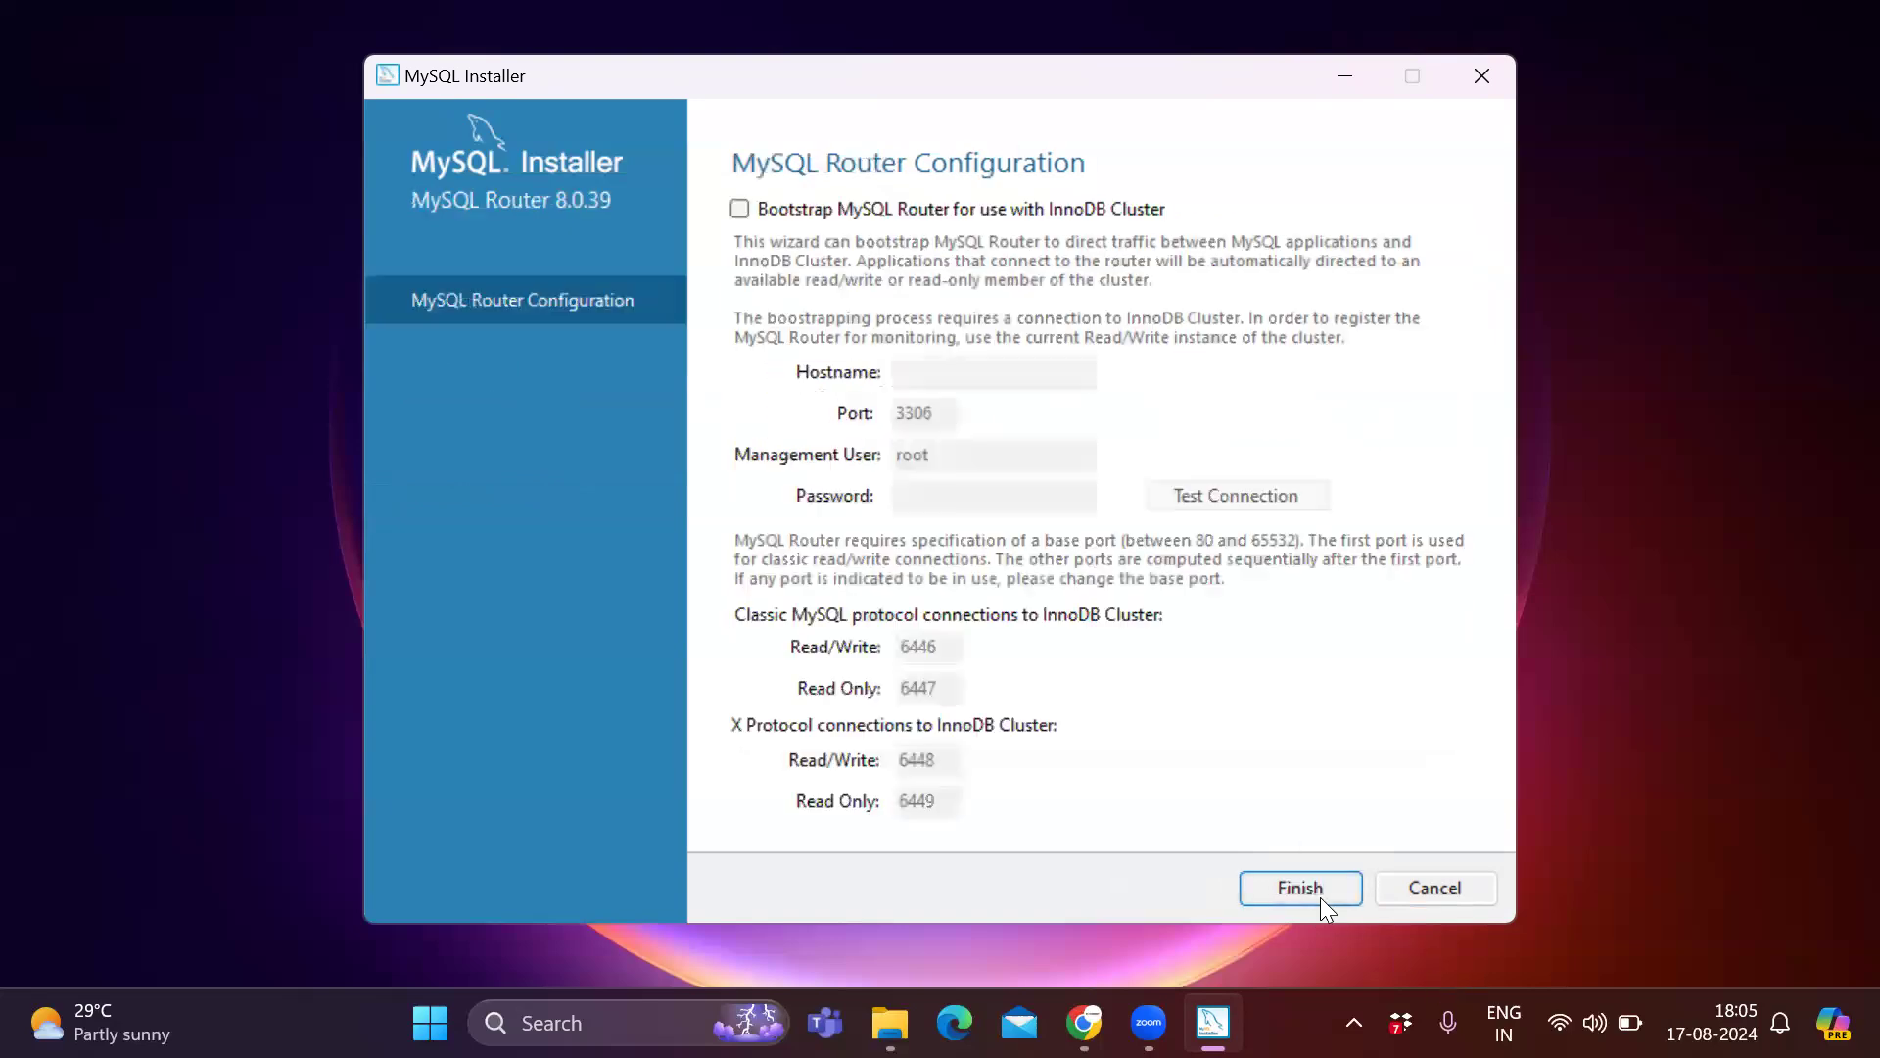
{"action": "left_click", "coordinate": [1324, 889]}
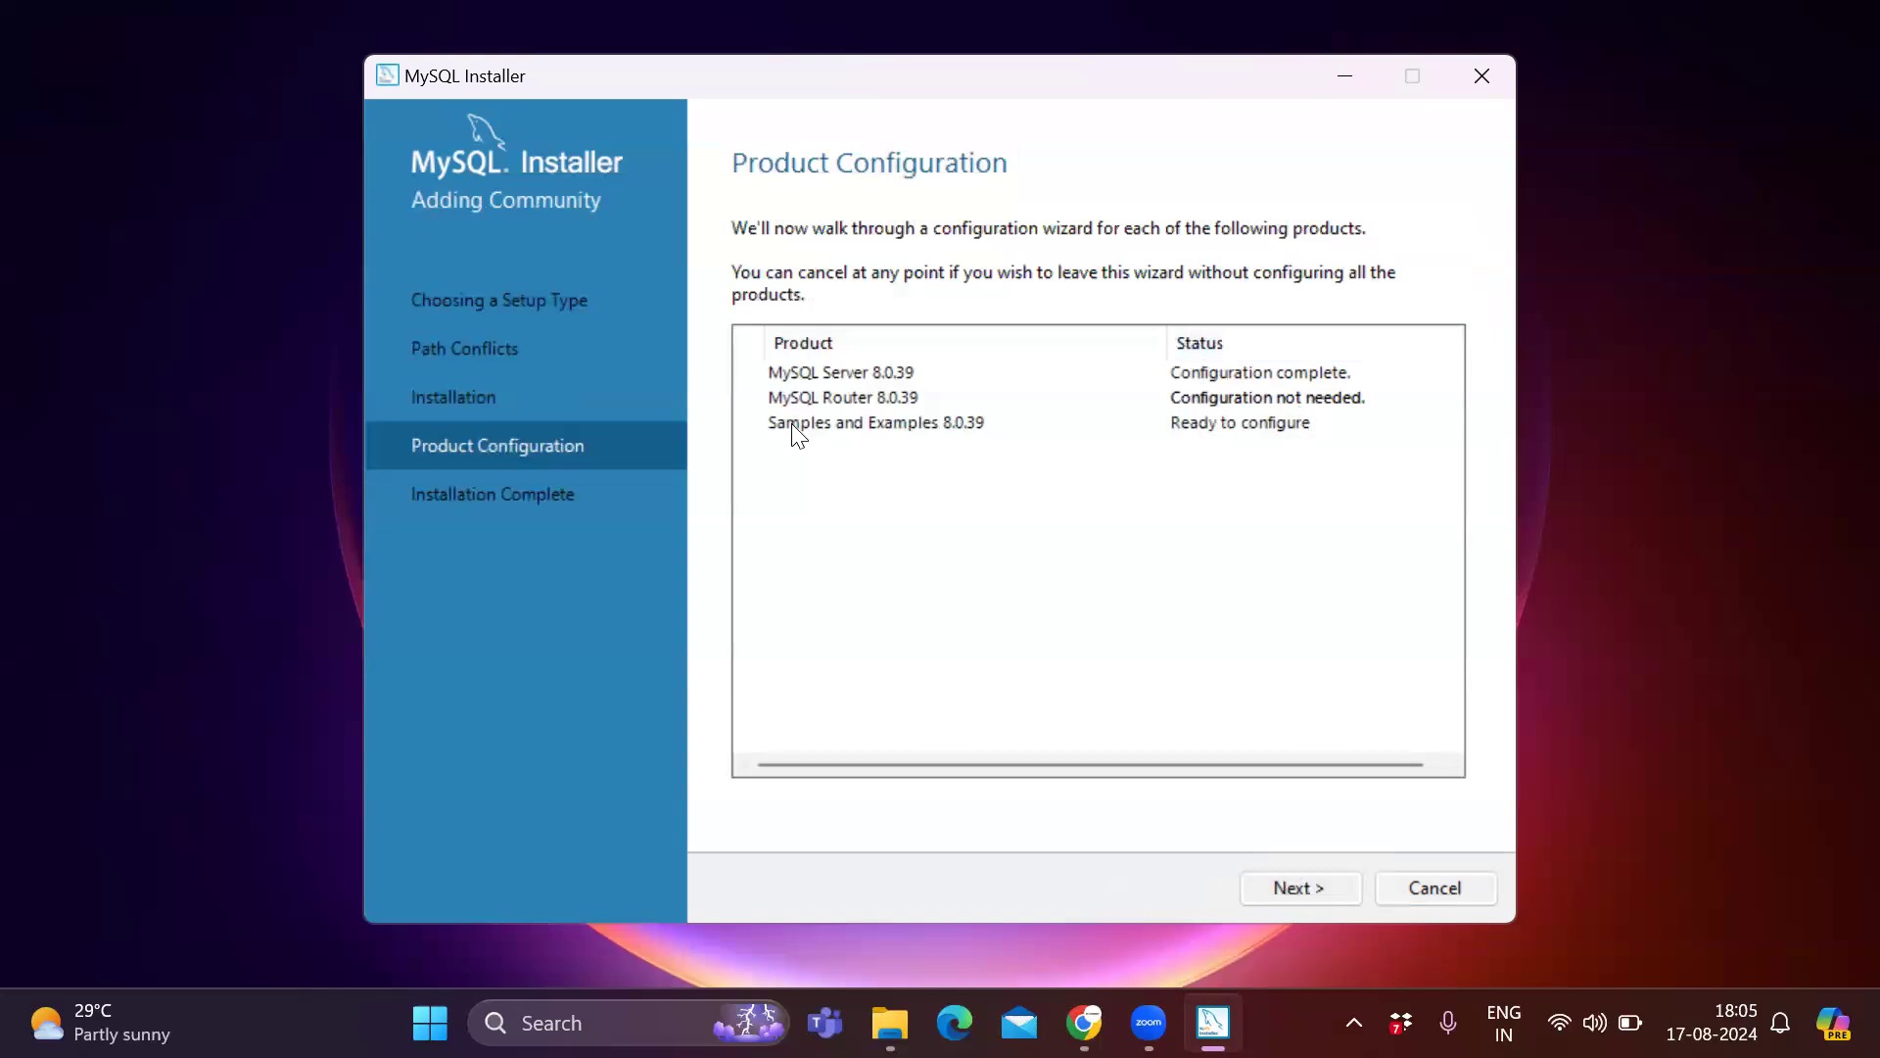
Move on to the Samples and Examples connection, enter the root account password and check the server credentials.
{"action": "left_click", "coordinate": [1331, 883]}
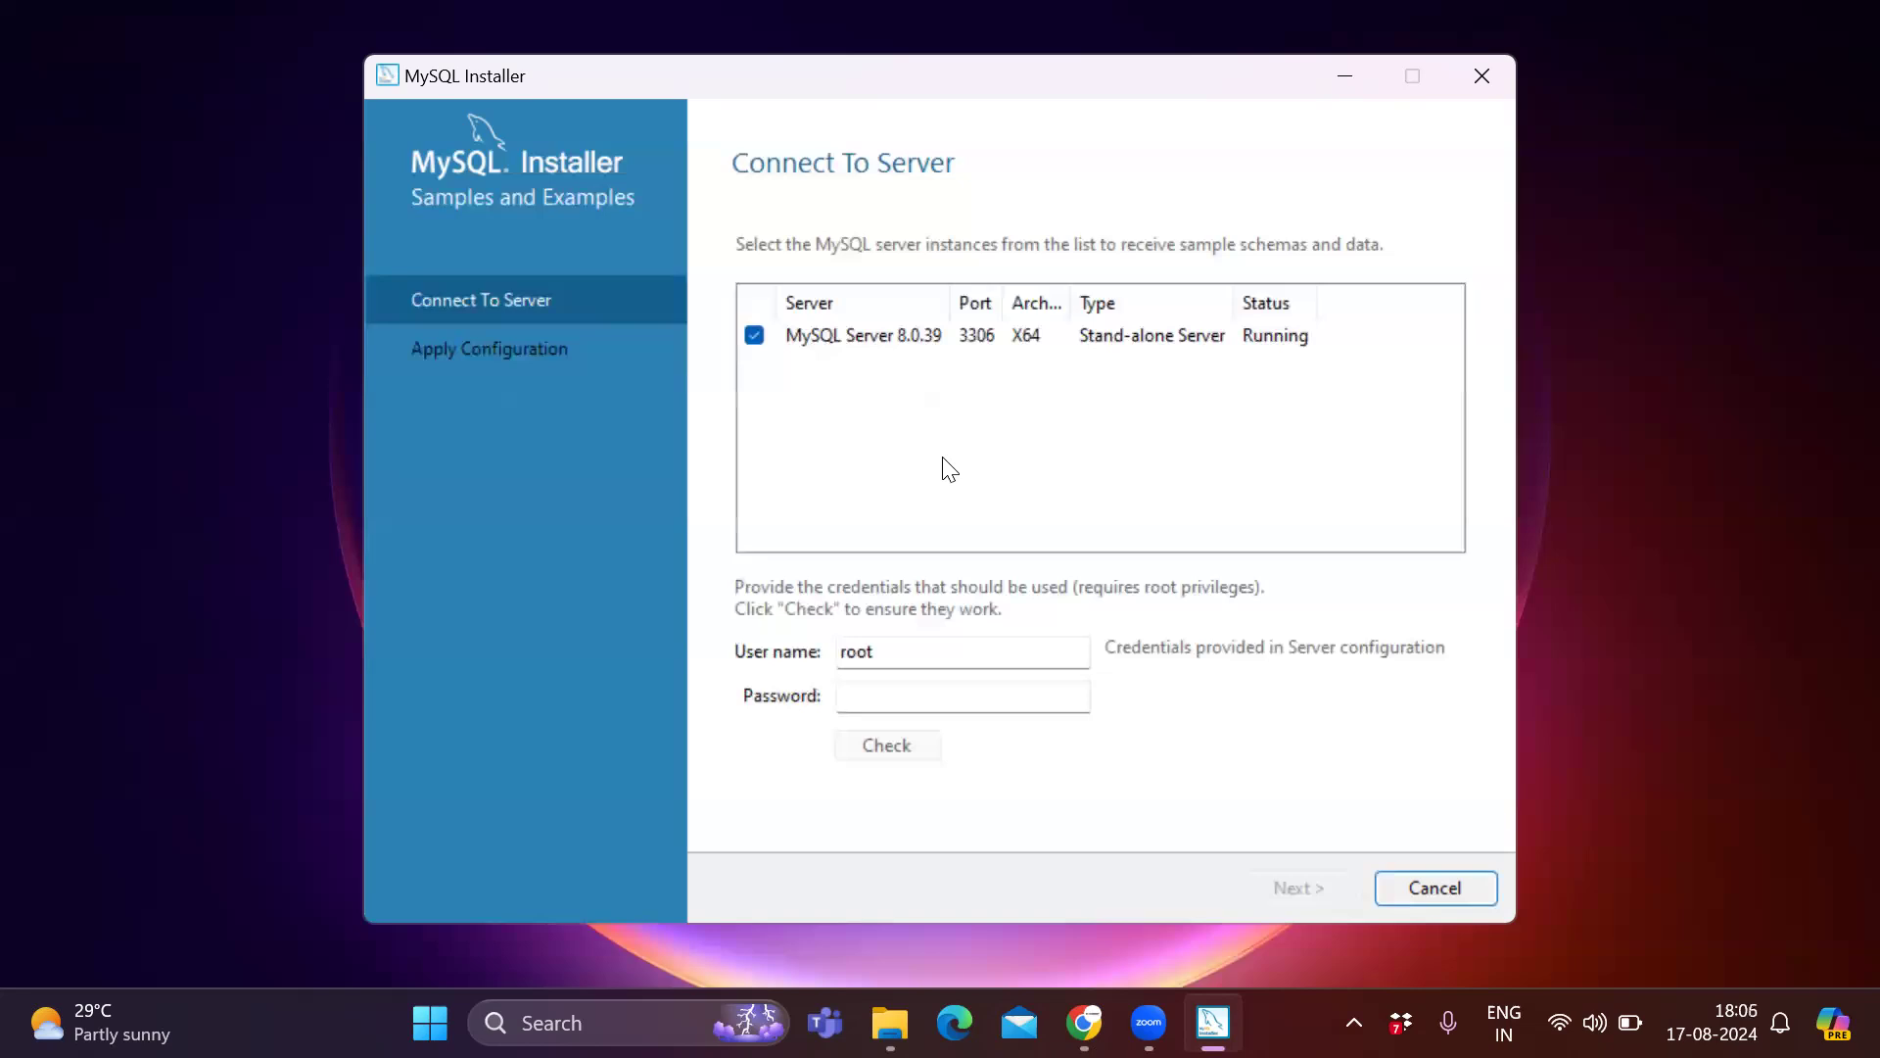
{"action": "left_click", "coordinate": [950, 688]}
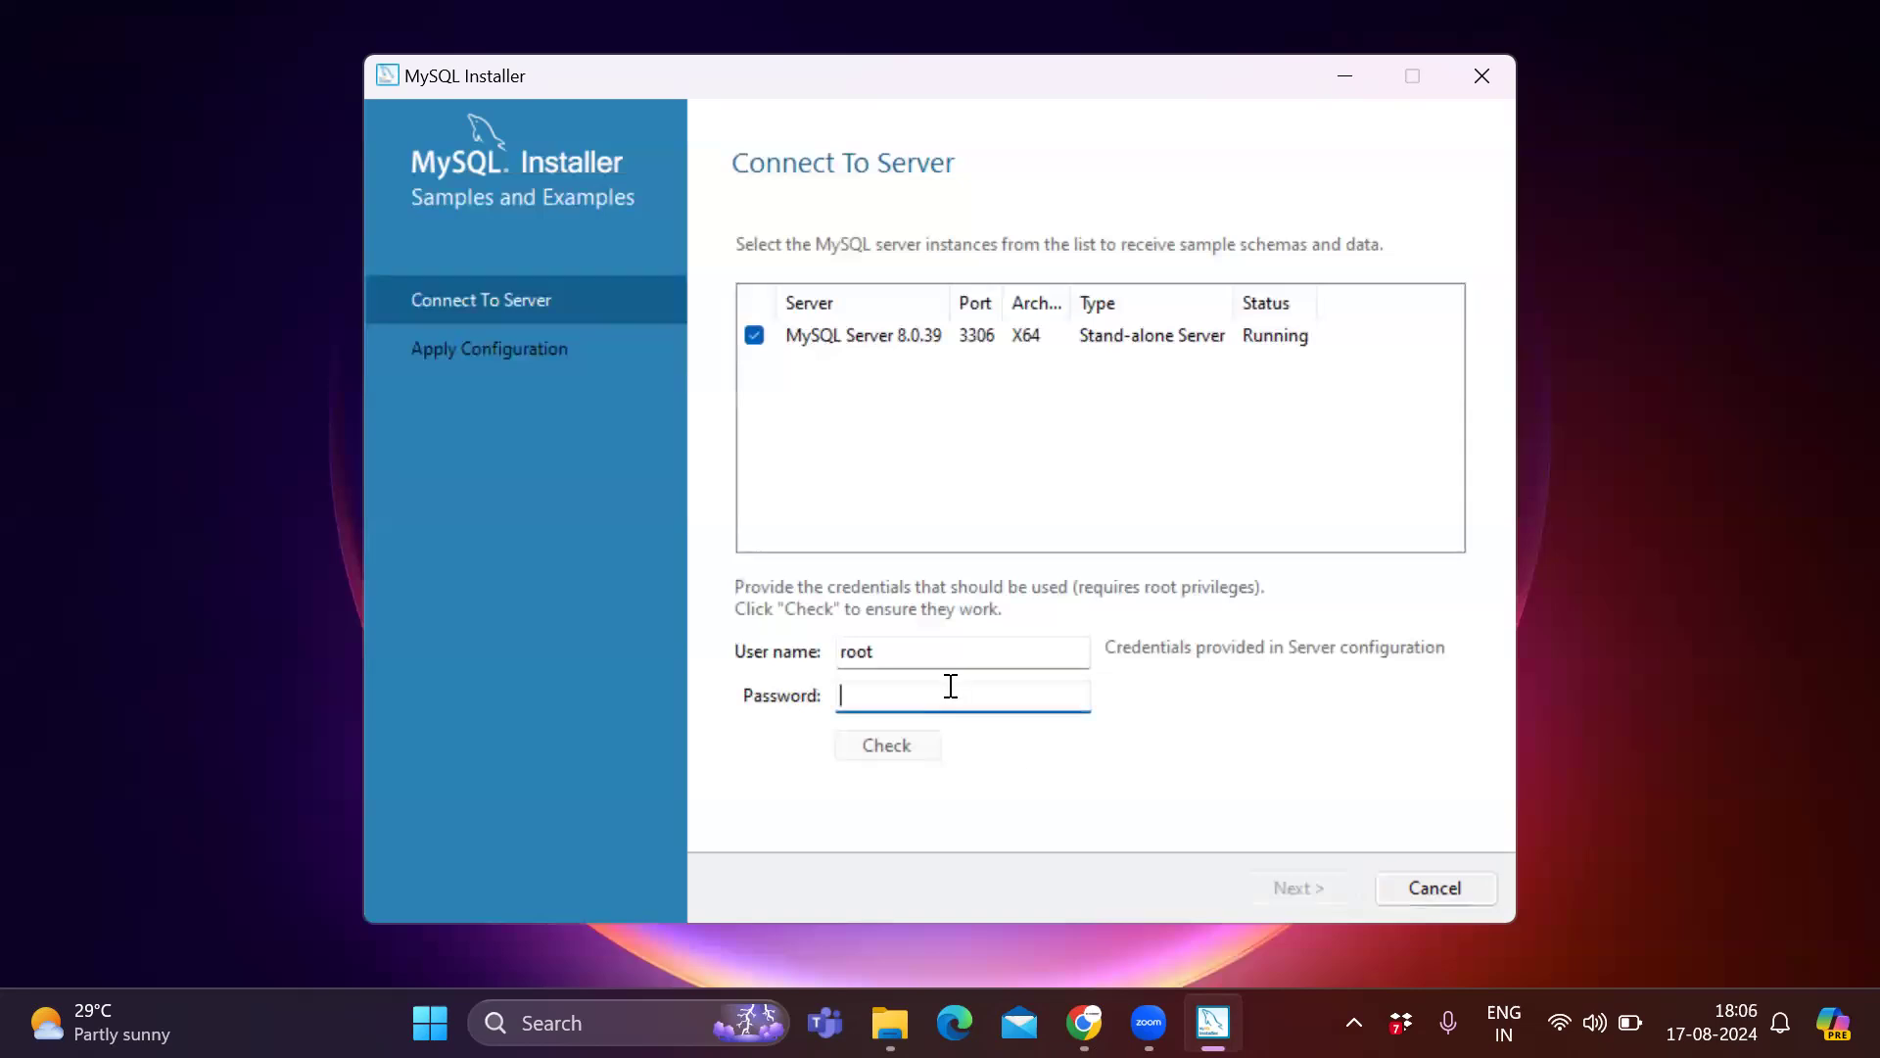
{"action": "type", "text": "root123"}
{"action": "left_click", "coordinate": [889, 756]}
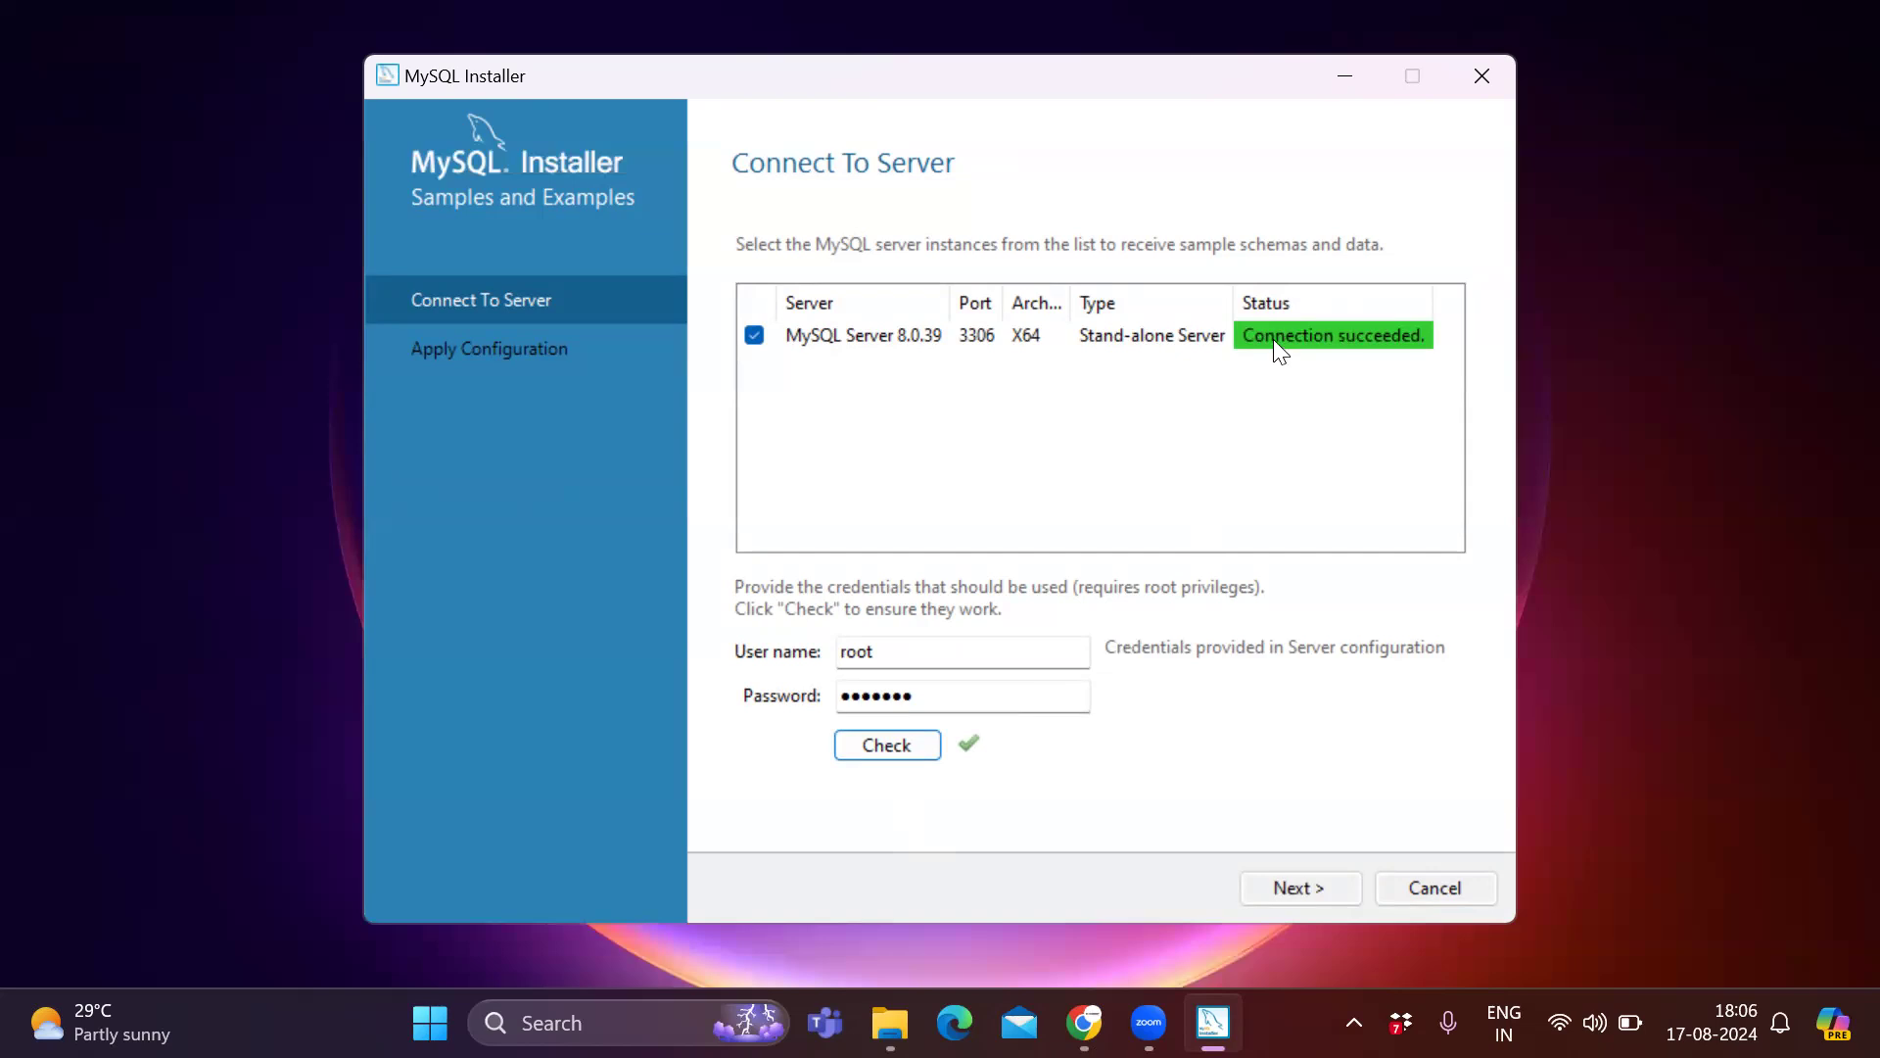
Execute the Samples and Examples configuration, finish it, and complete the installation.
{"action": "left_click", "coordinate": [1349, 889]}
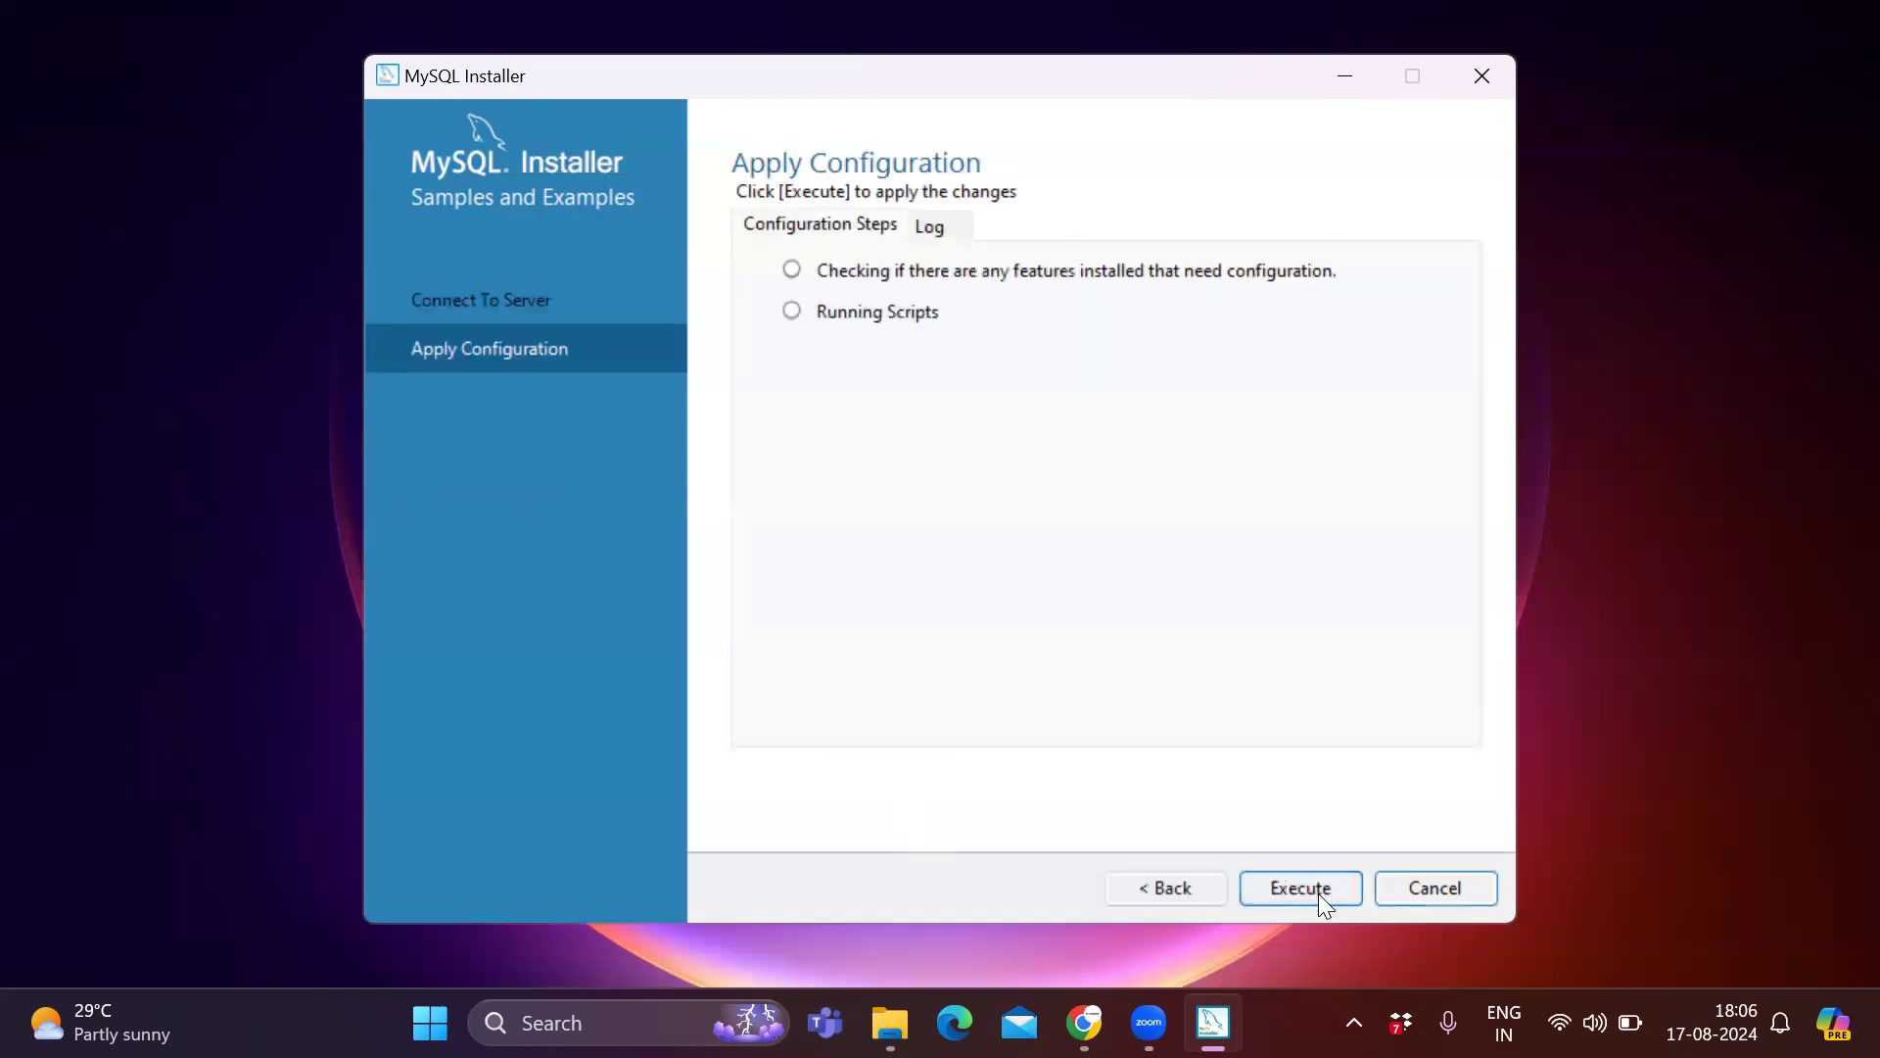
{"action": "left_click", "coordinate": [1310, 880]}
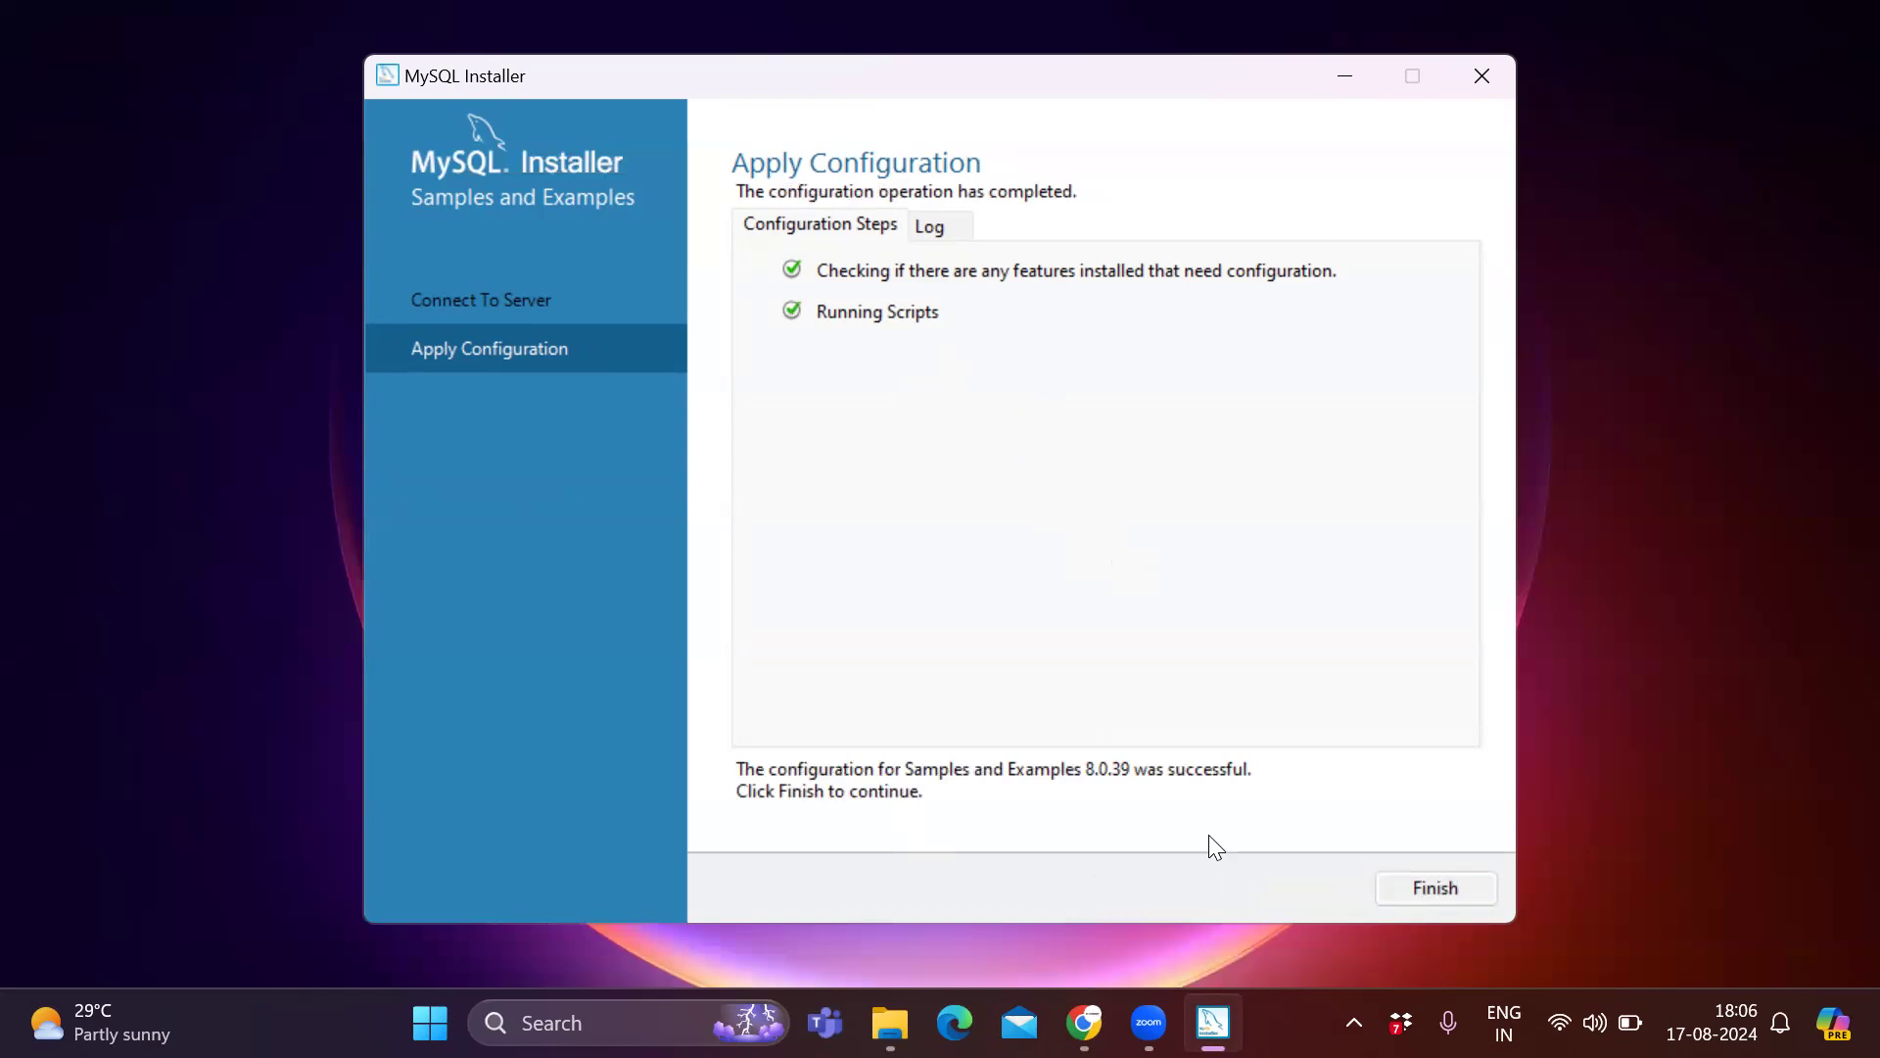
{"action": "left_click", "coordinate": [1447, 893]}
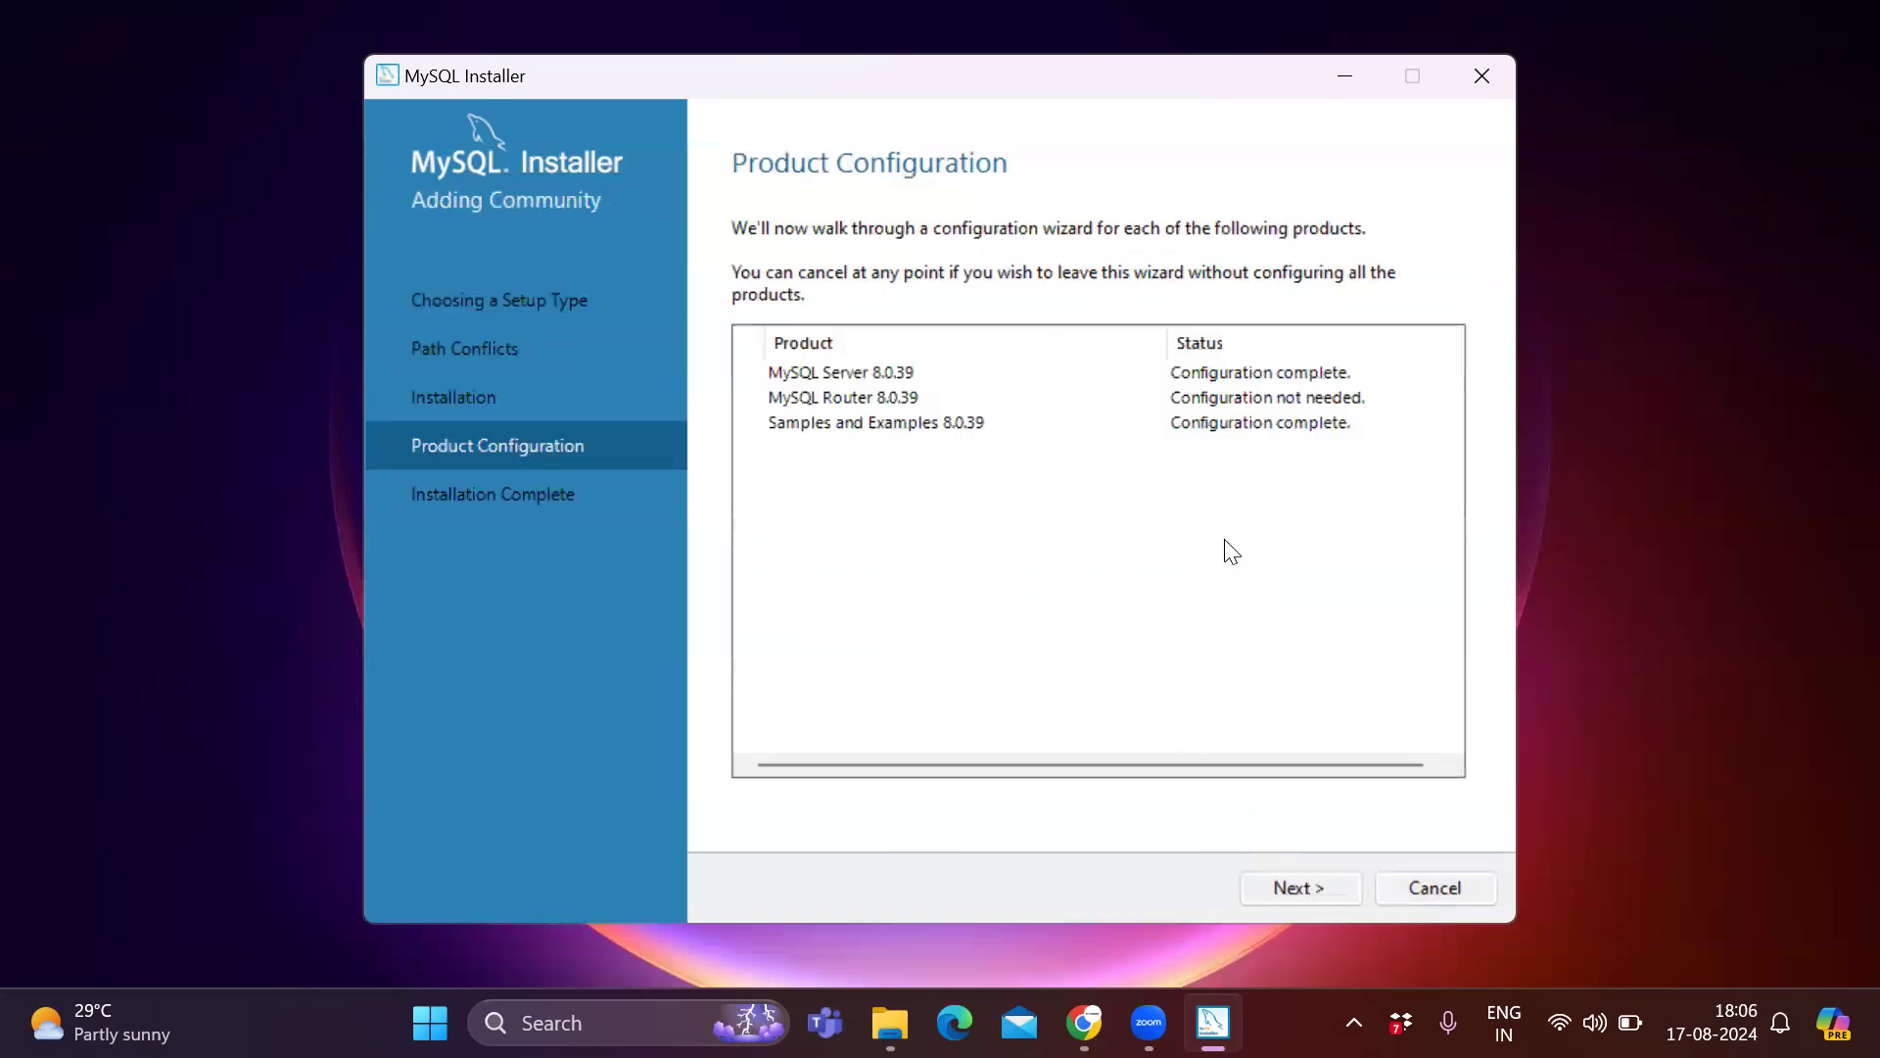
{"action": "left_click", "coordinate": [1326, 891]}
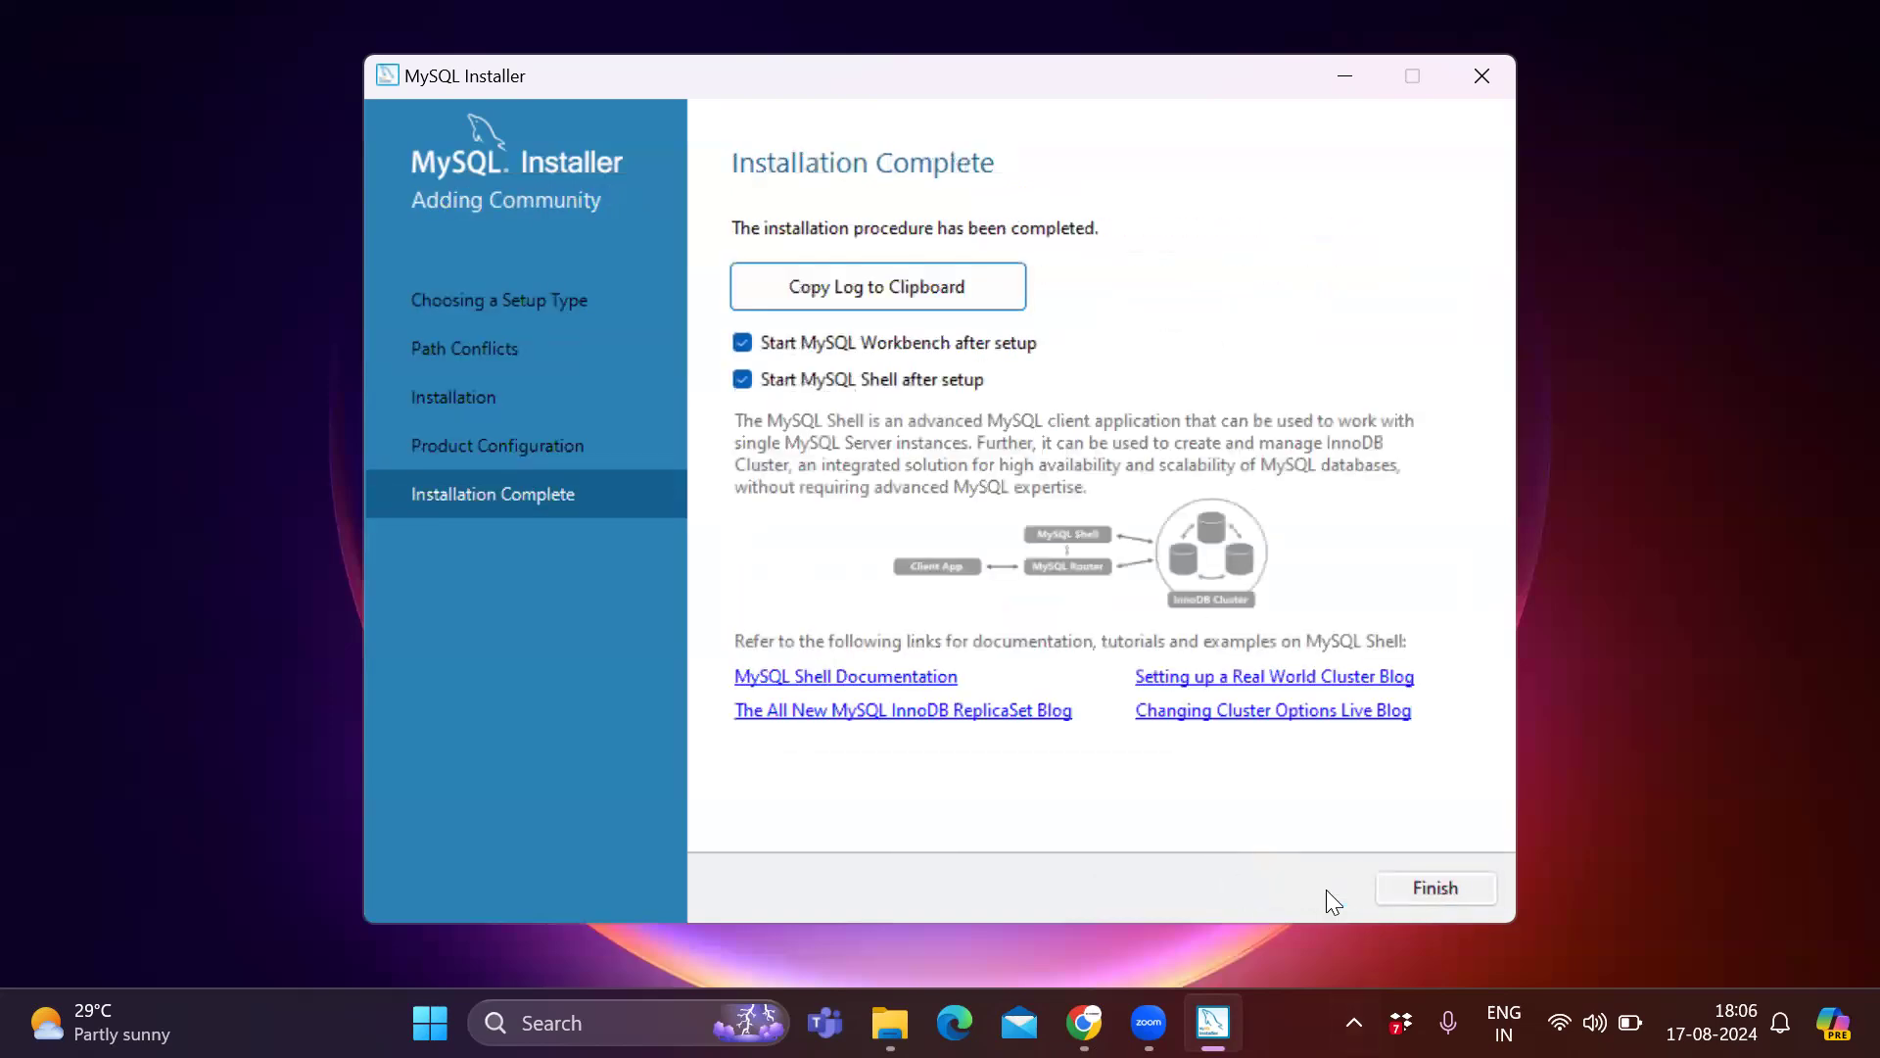
{"action": "left_click", "coordinate": [1453, 900]}
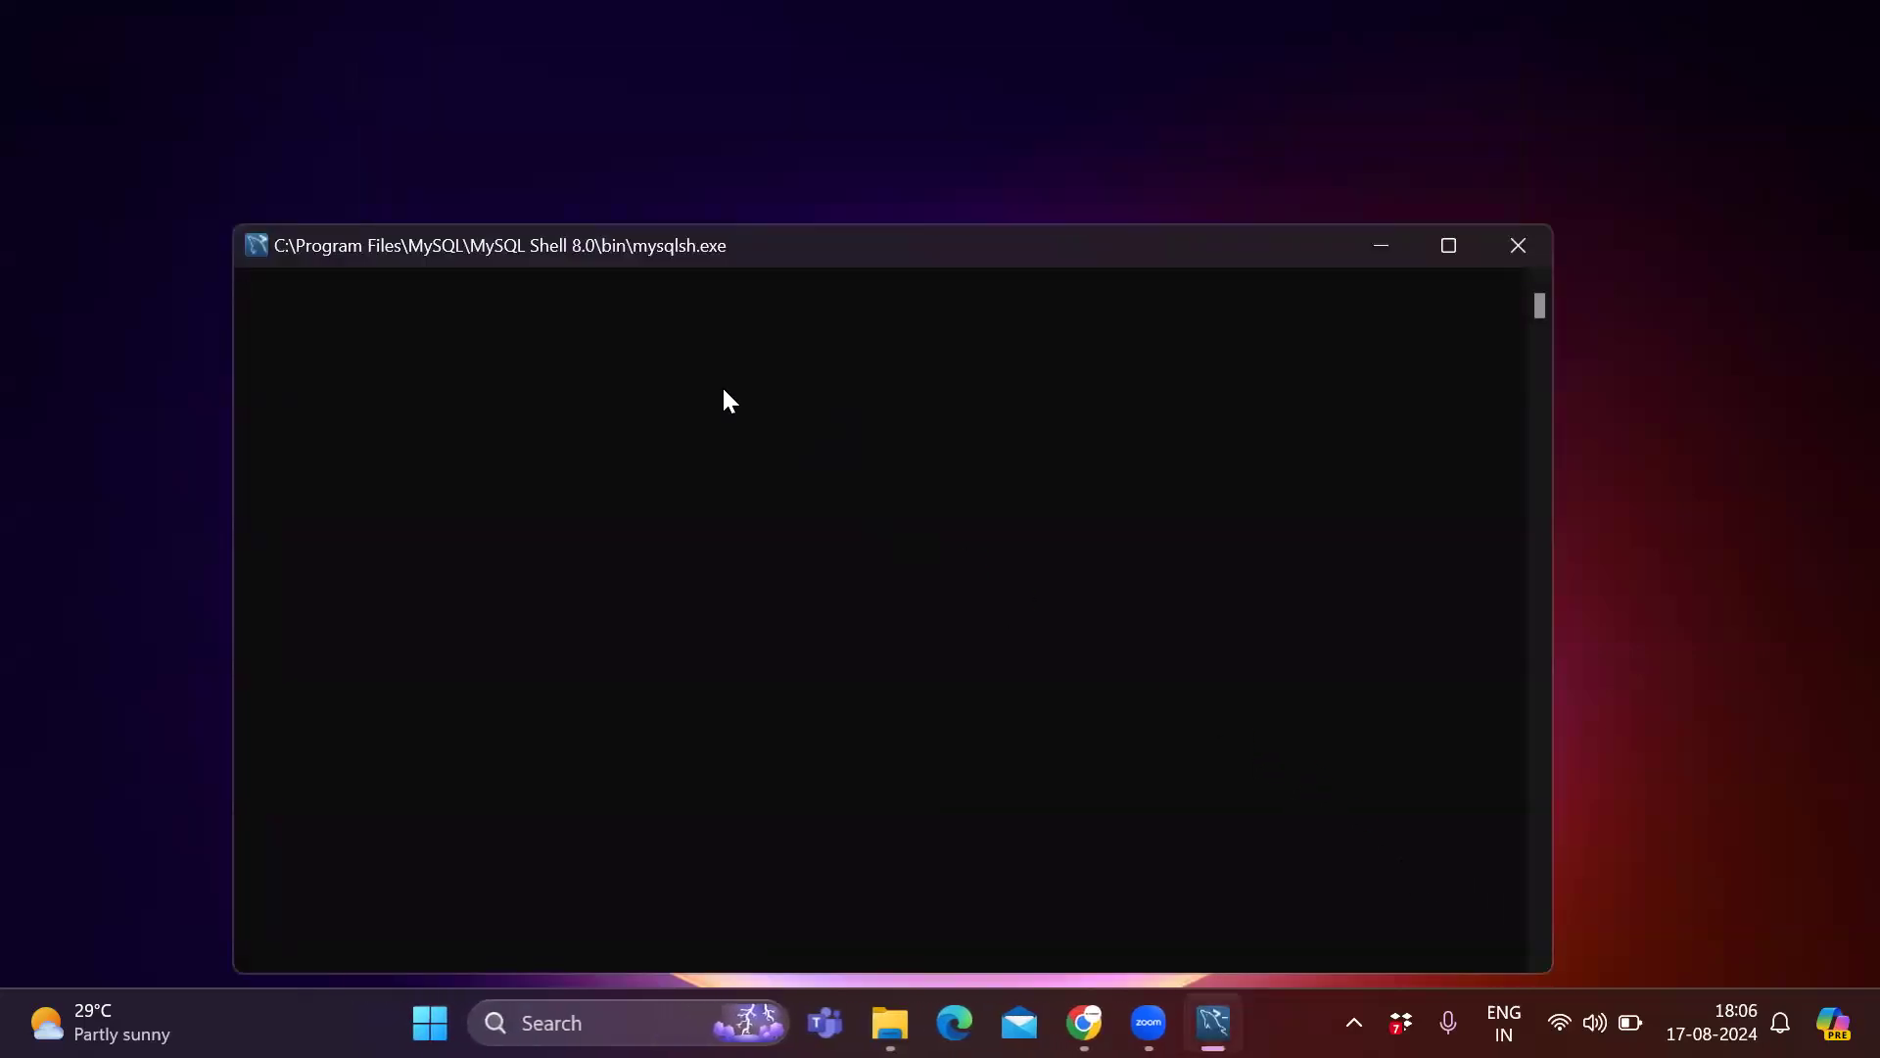
Close the MySQL Shell and MySQL Workbench windows that opened after setup.
{"action": "left_click", "coordinate": [1452, 246]}
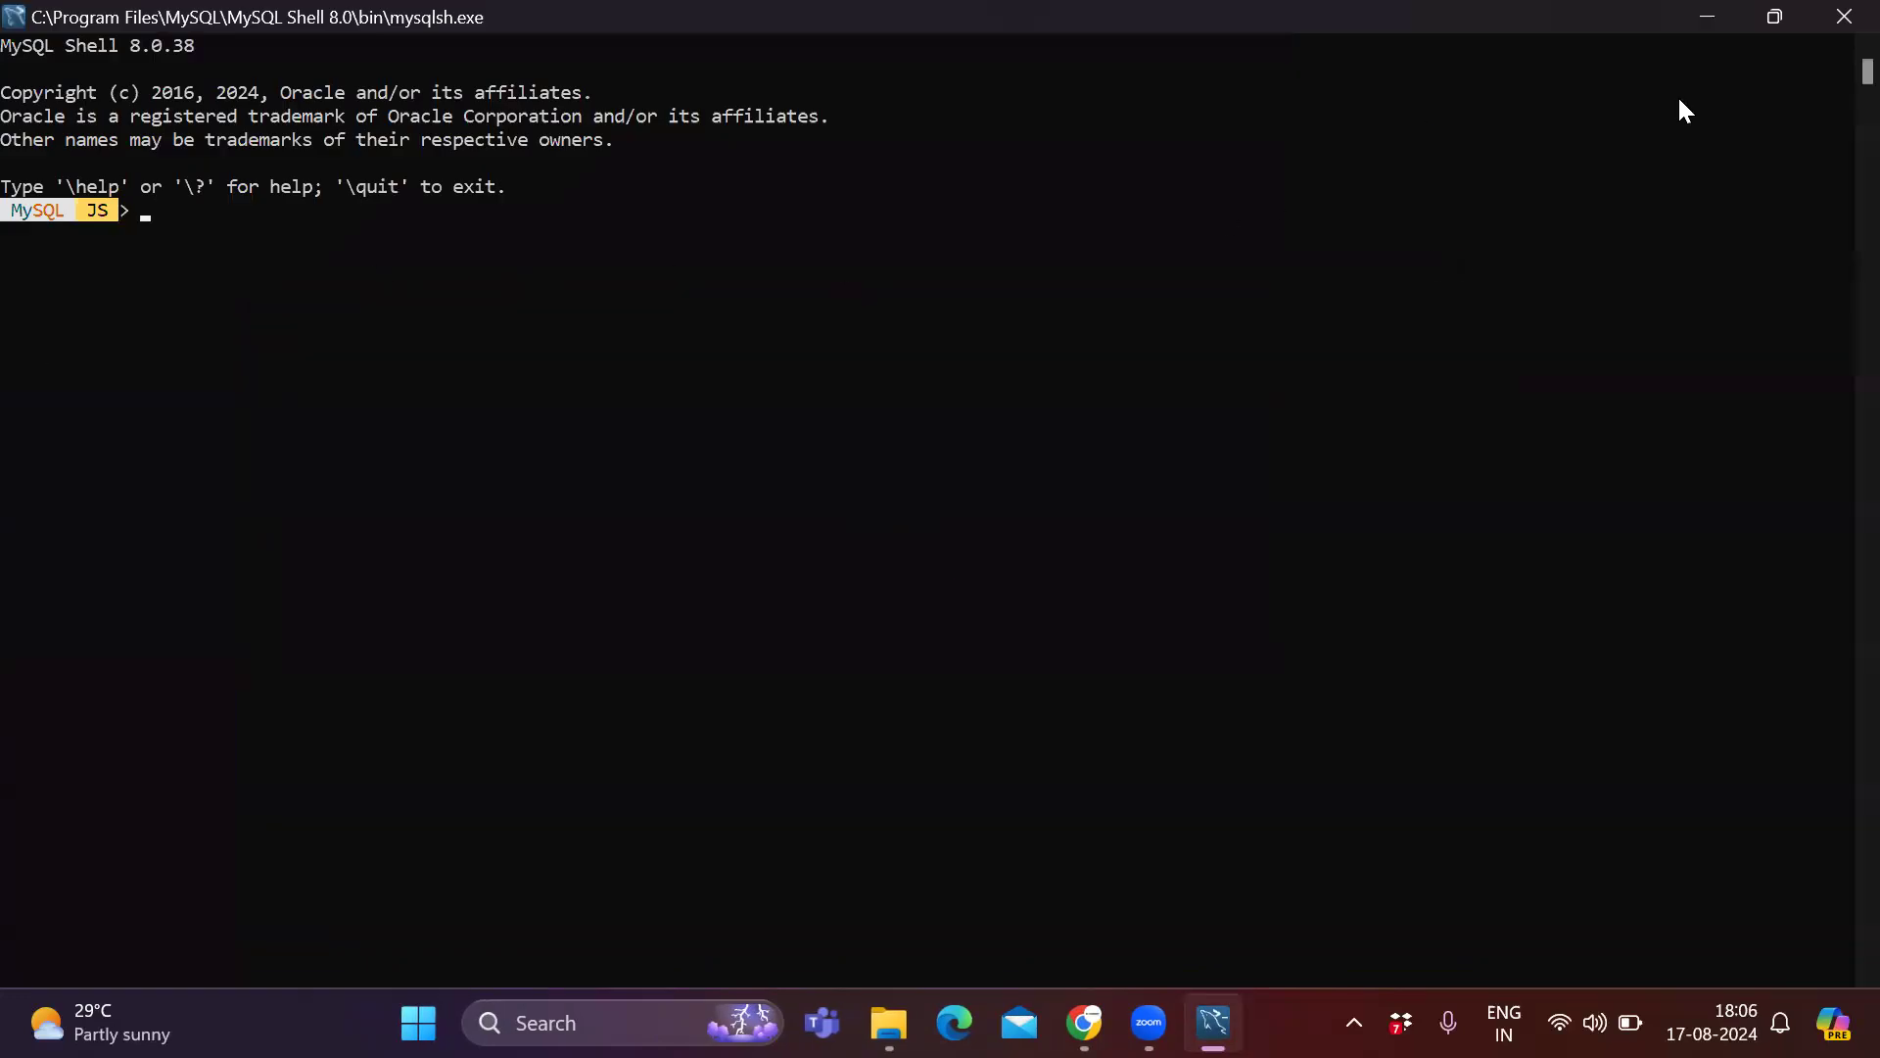
{"action": "left_click", "coordinate": [1816, 22]}
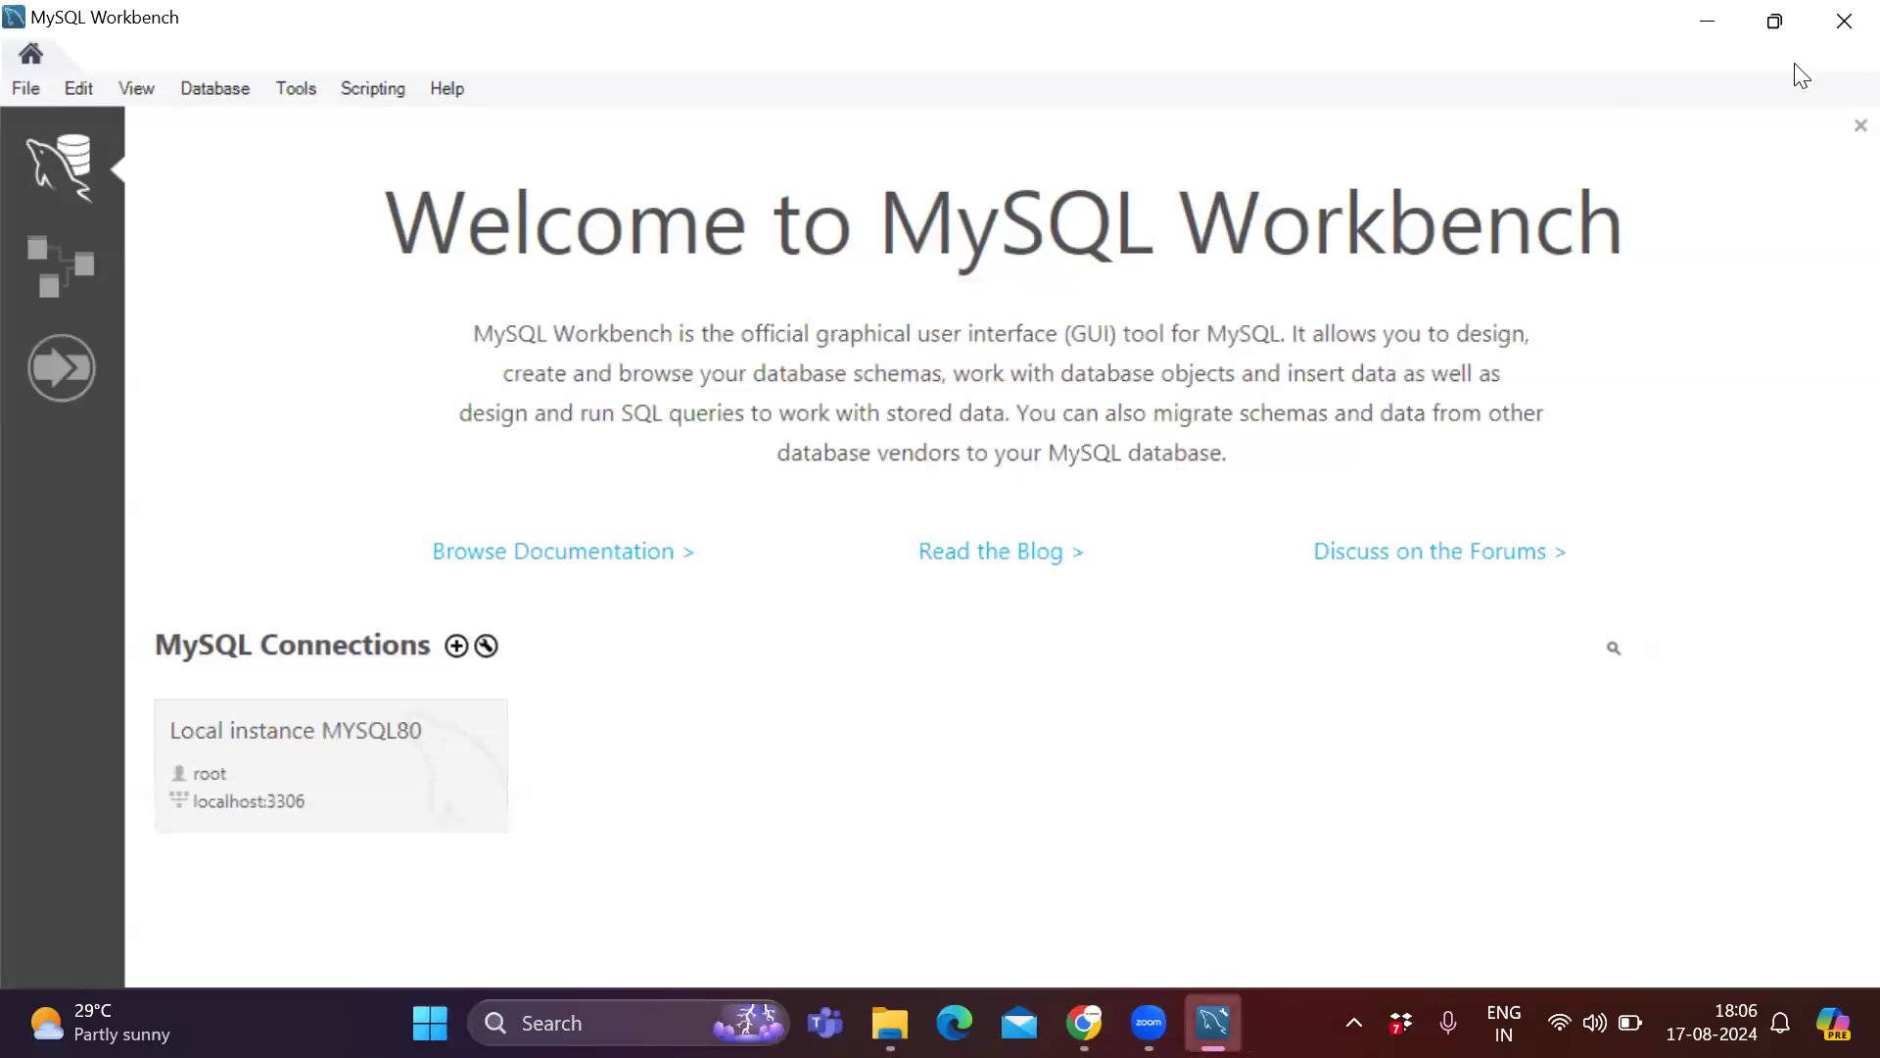
{"action": "left_click", "coordinate": [1844, 21]}
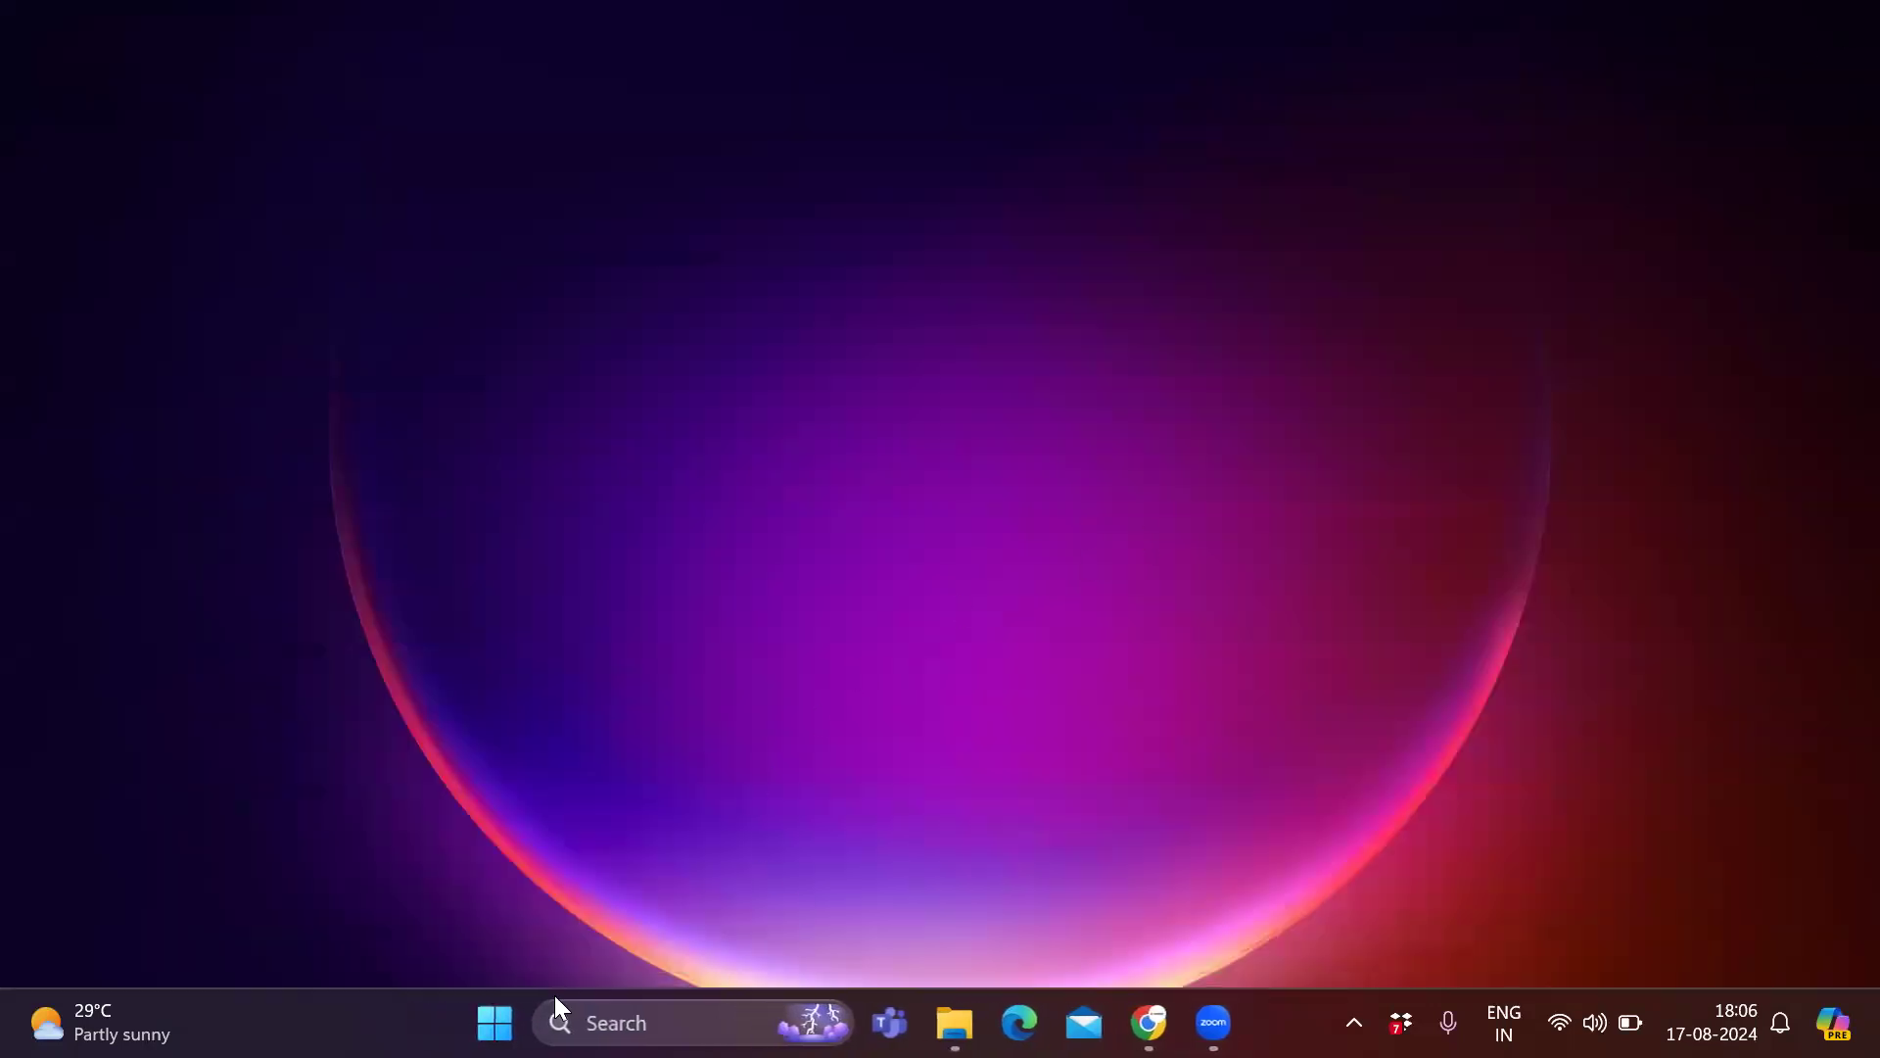
Launch the MySQL 8.0 Command Line Client from the MySQL folder in all apps and log in with the root password.
{"action": "left_click", "coordinate": [494, 1022]}
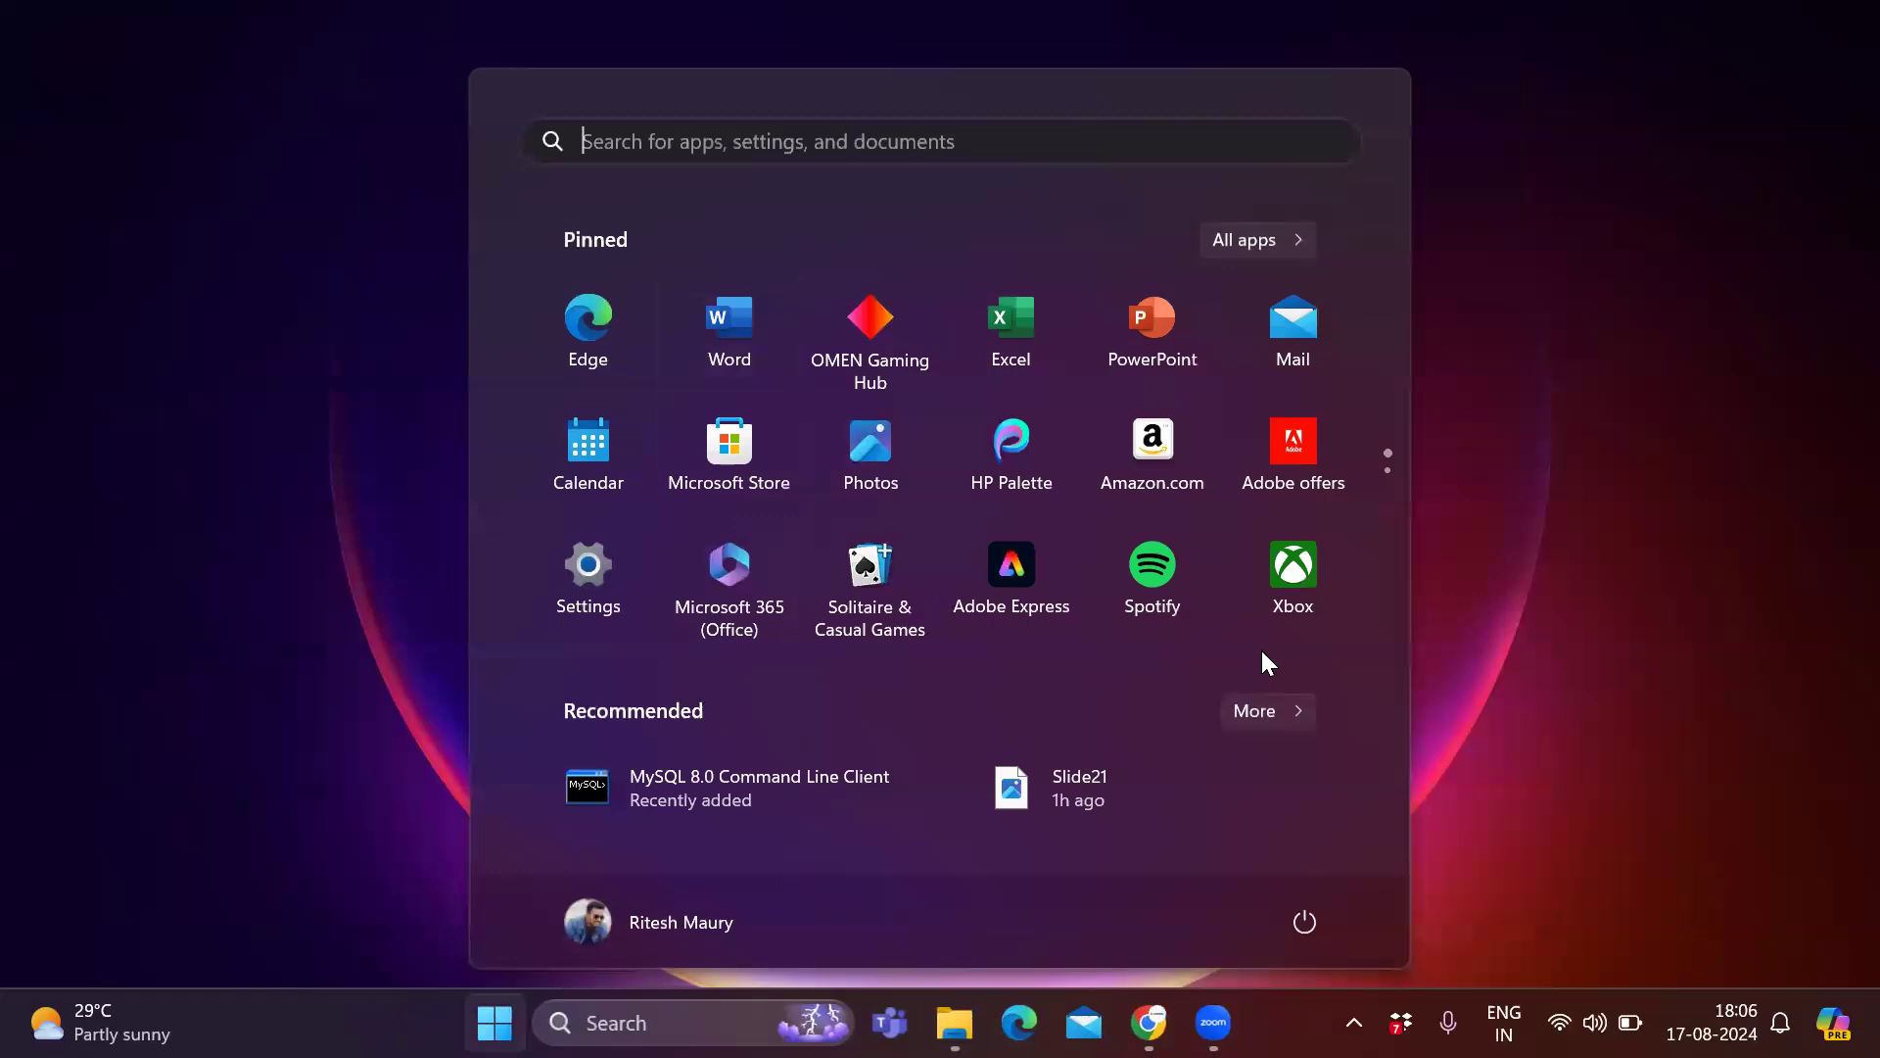
{"action": "left_click", "coordinate": [1285, 238]}
{"action": "scroll", "coordinate": [789, 396], "scroll_direction": "down", "scroll_amount": 1}
{"action": "scroll", "coordinate": [791, 403], "scroll_direction": "down", "scroll_amount": 10}
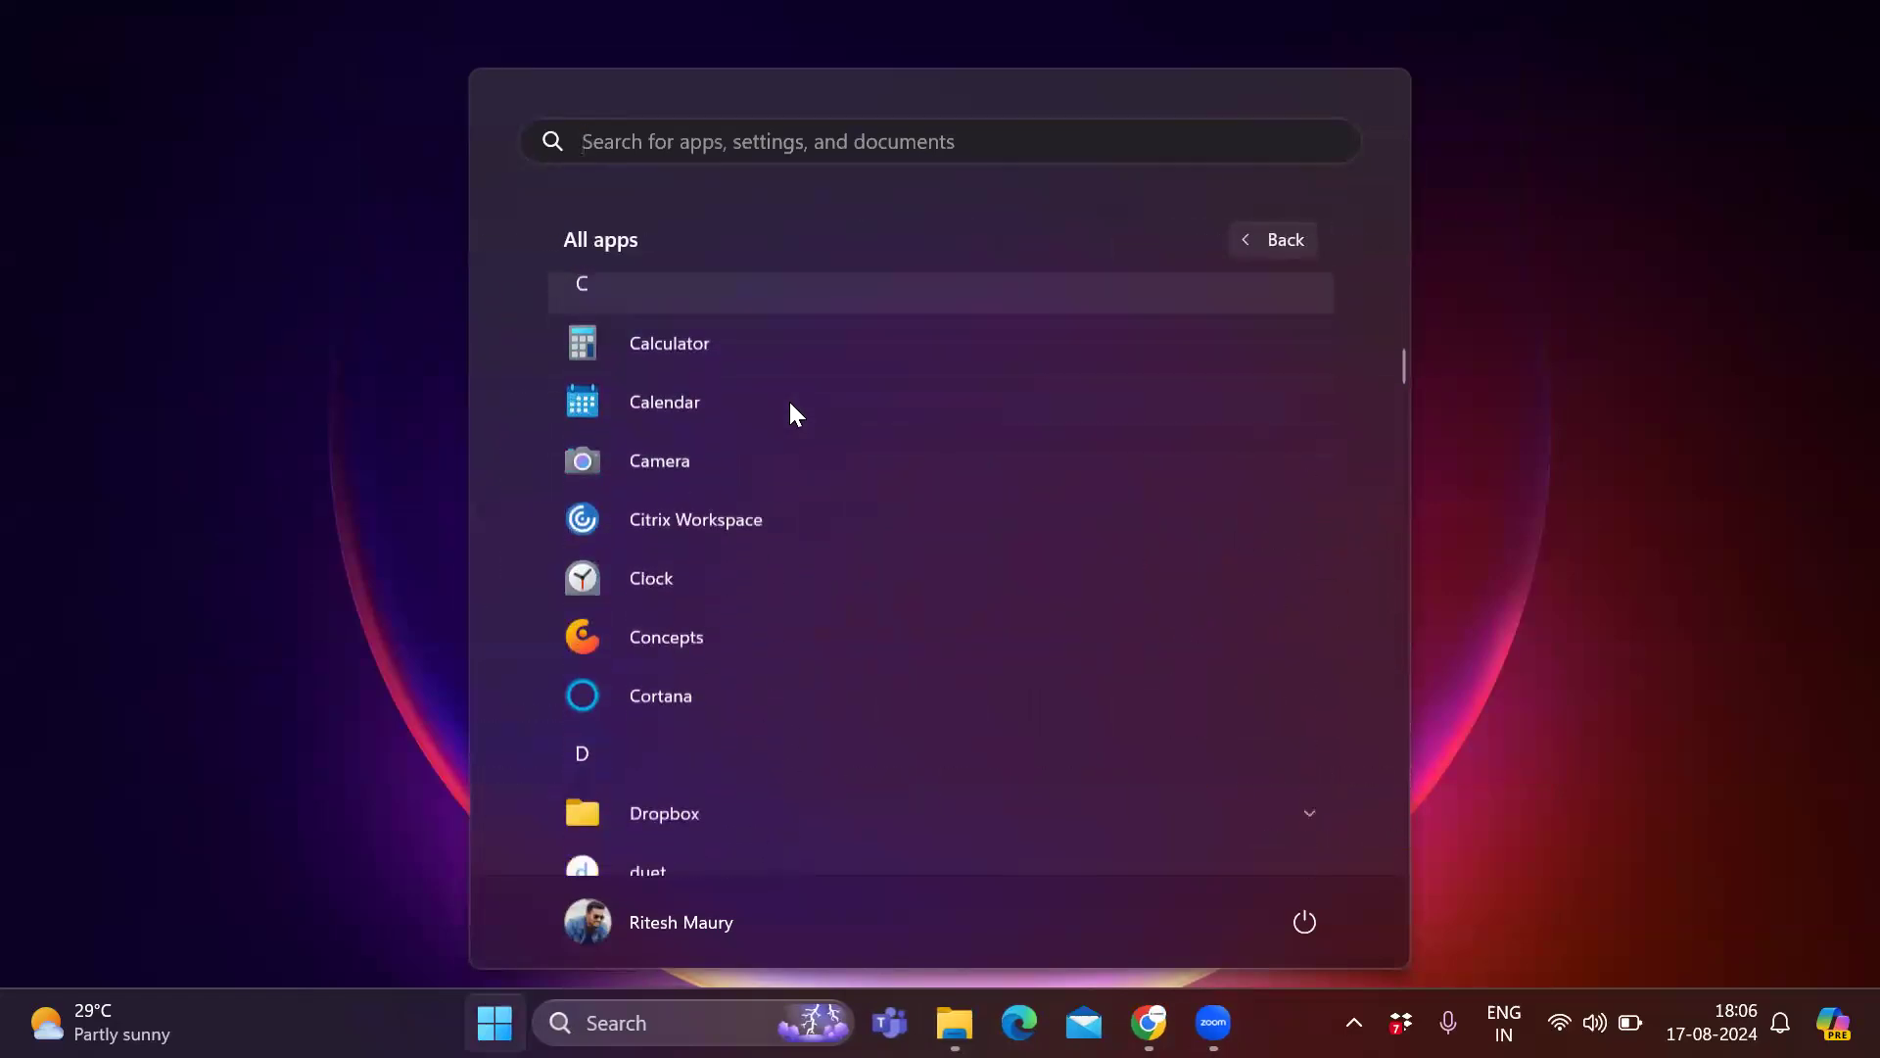
{"action": "scroll", "coordinate": [796, 419], "scroll_direction": "down", "scroll_amount": 15}
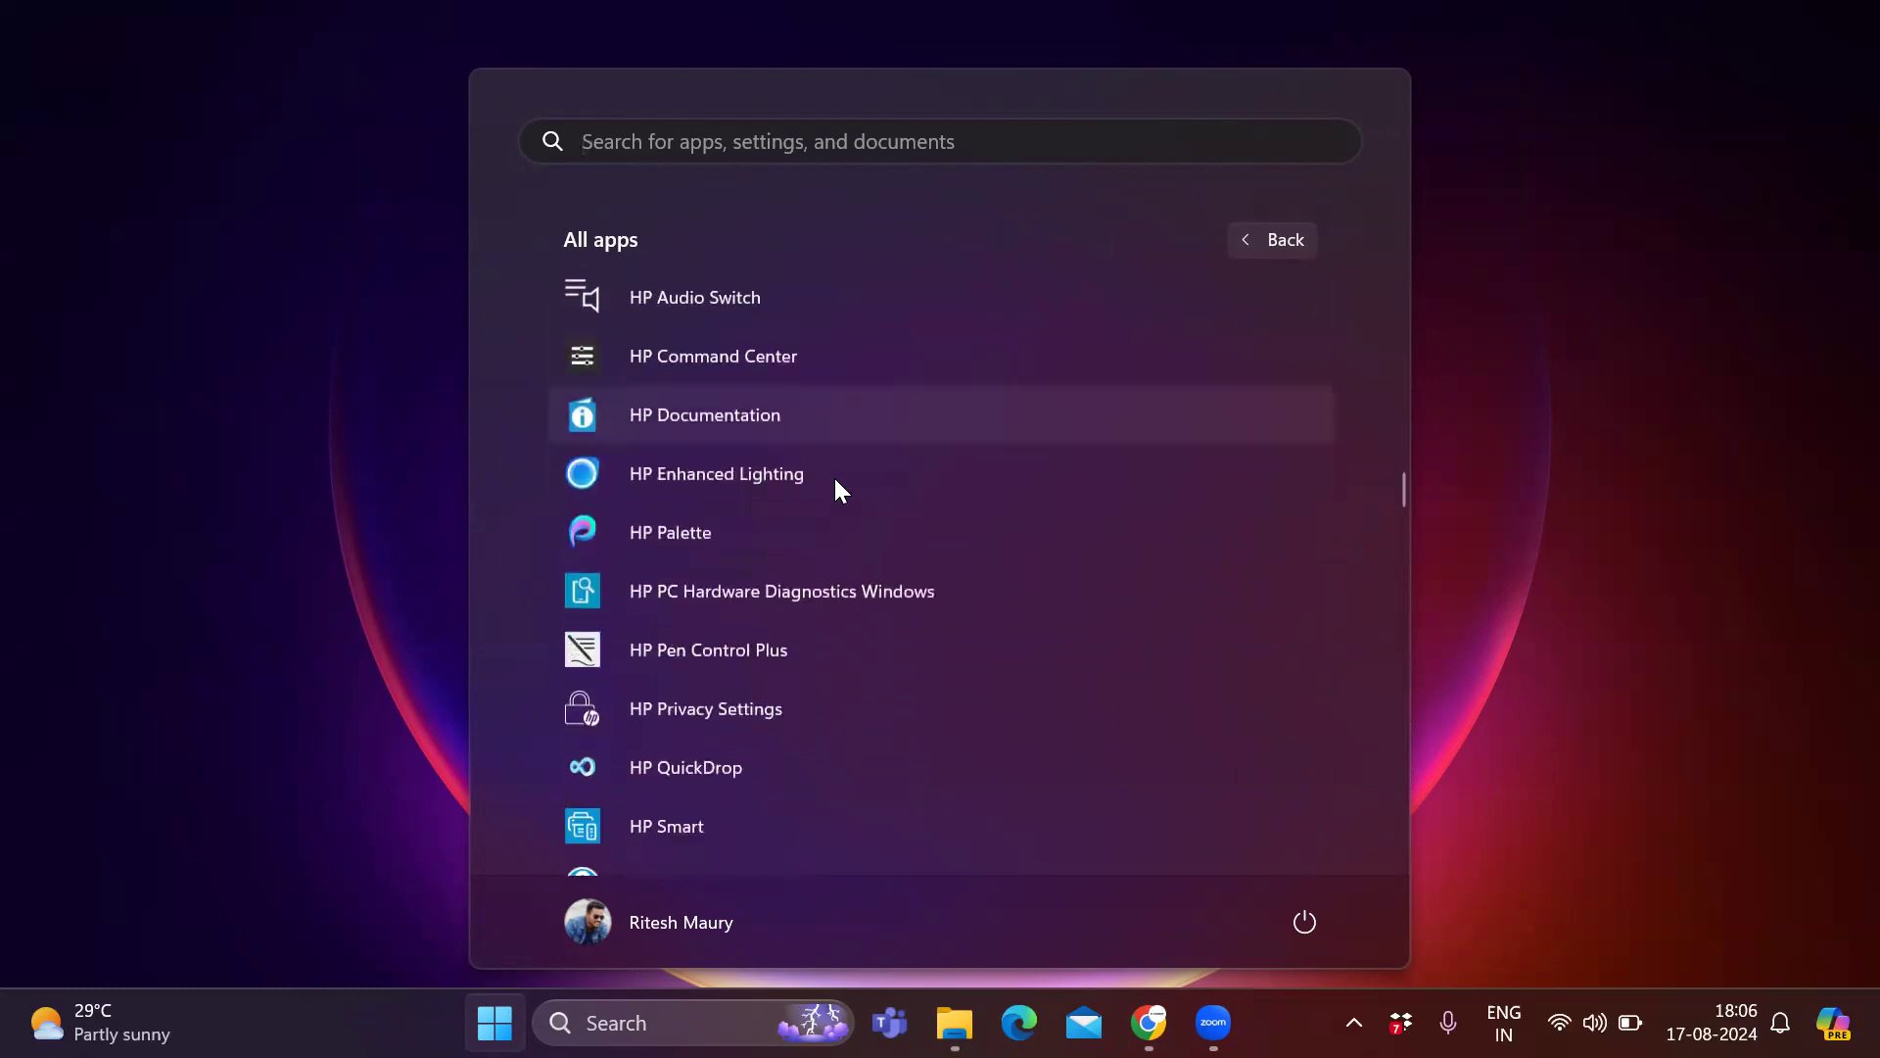
{"action": "scroll", "coordinate": [835, 483], "scroll_direction": "down", "scroll_amount": 15}
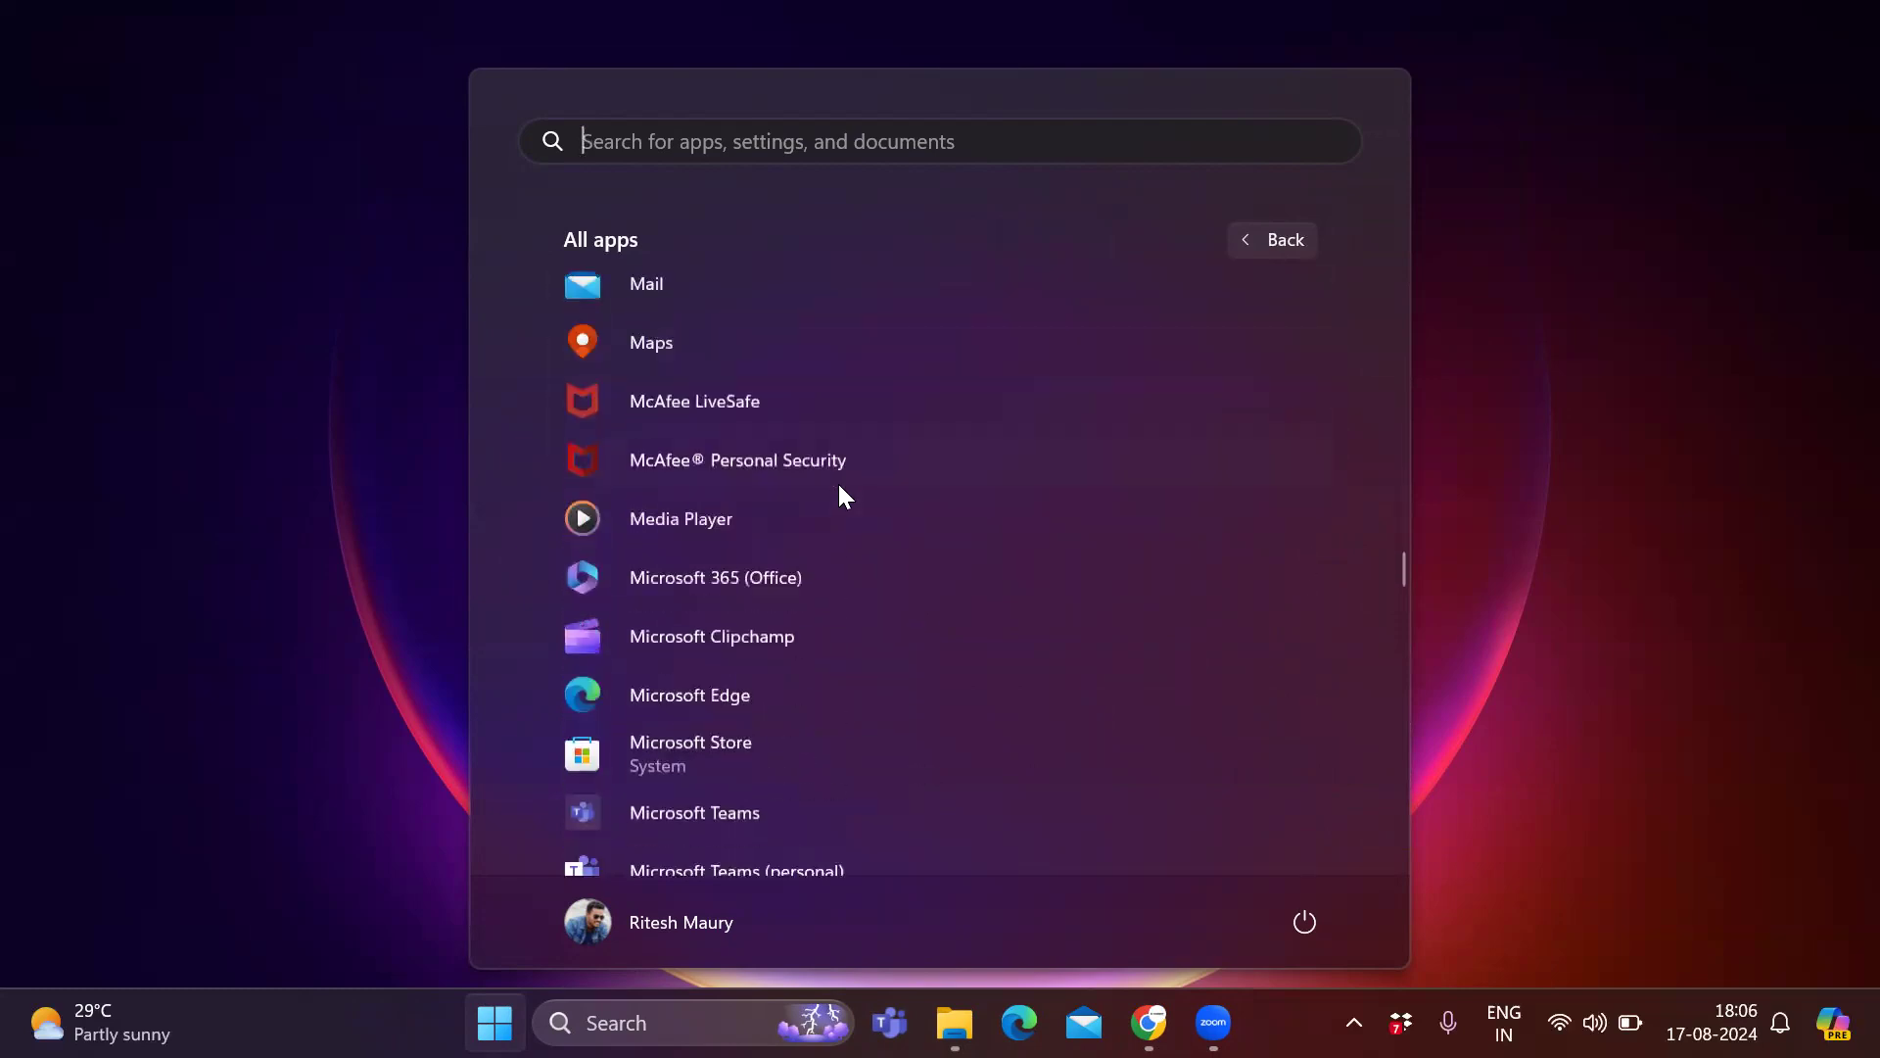
{"action": "scroll", "coordinate": [839, 490], "scroll_direction": "down", "scroll_amount": 5}
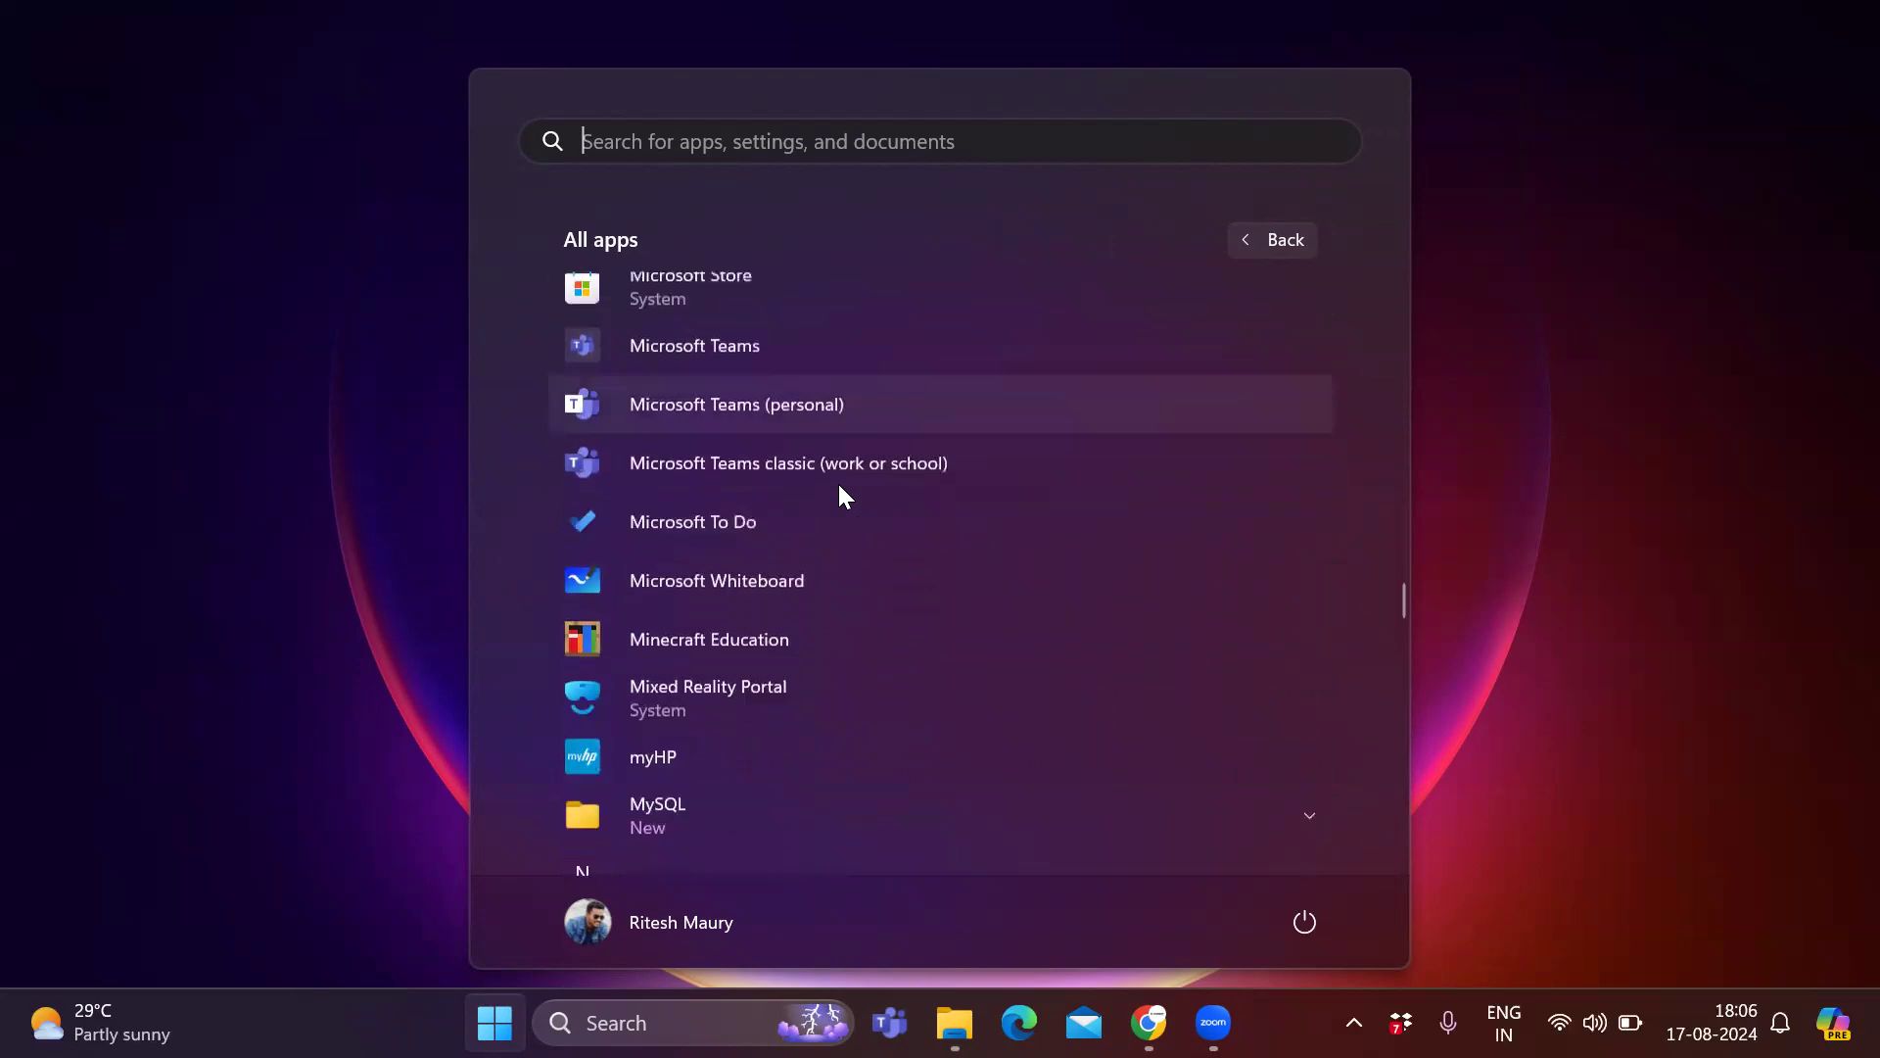
{"action": "left_click", "coordinate": [1298, 607]}
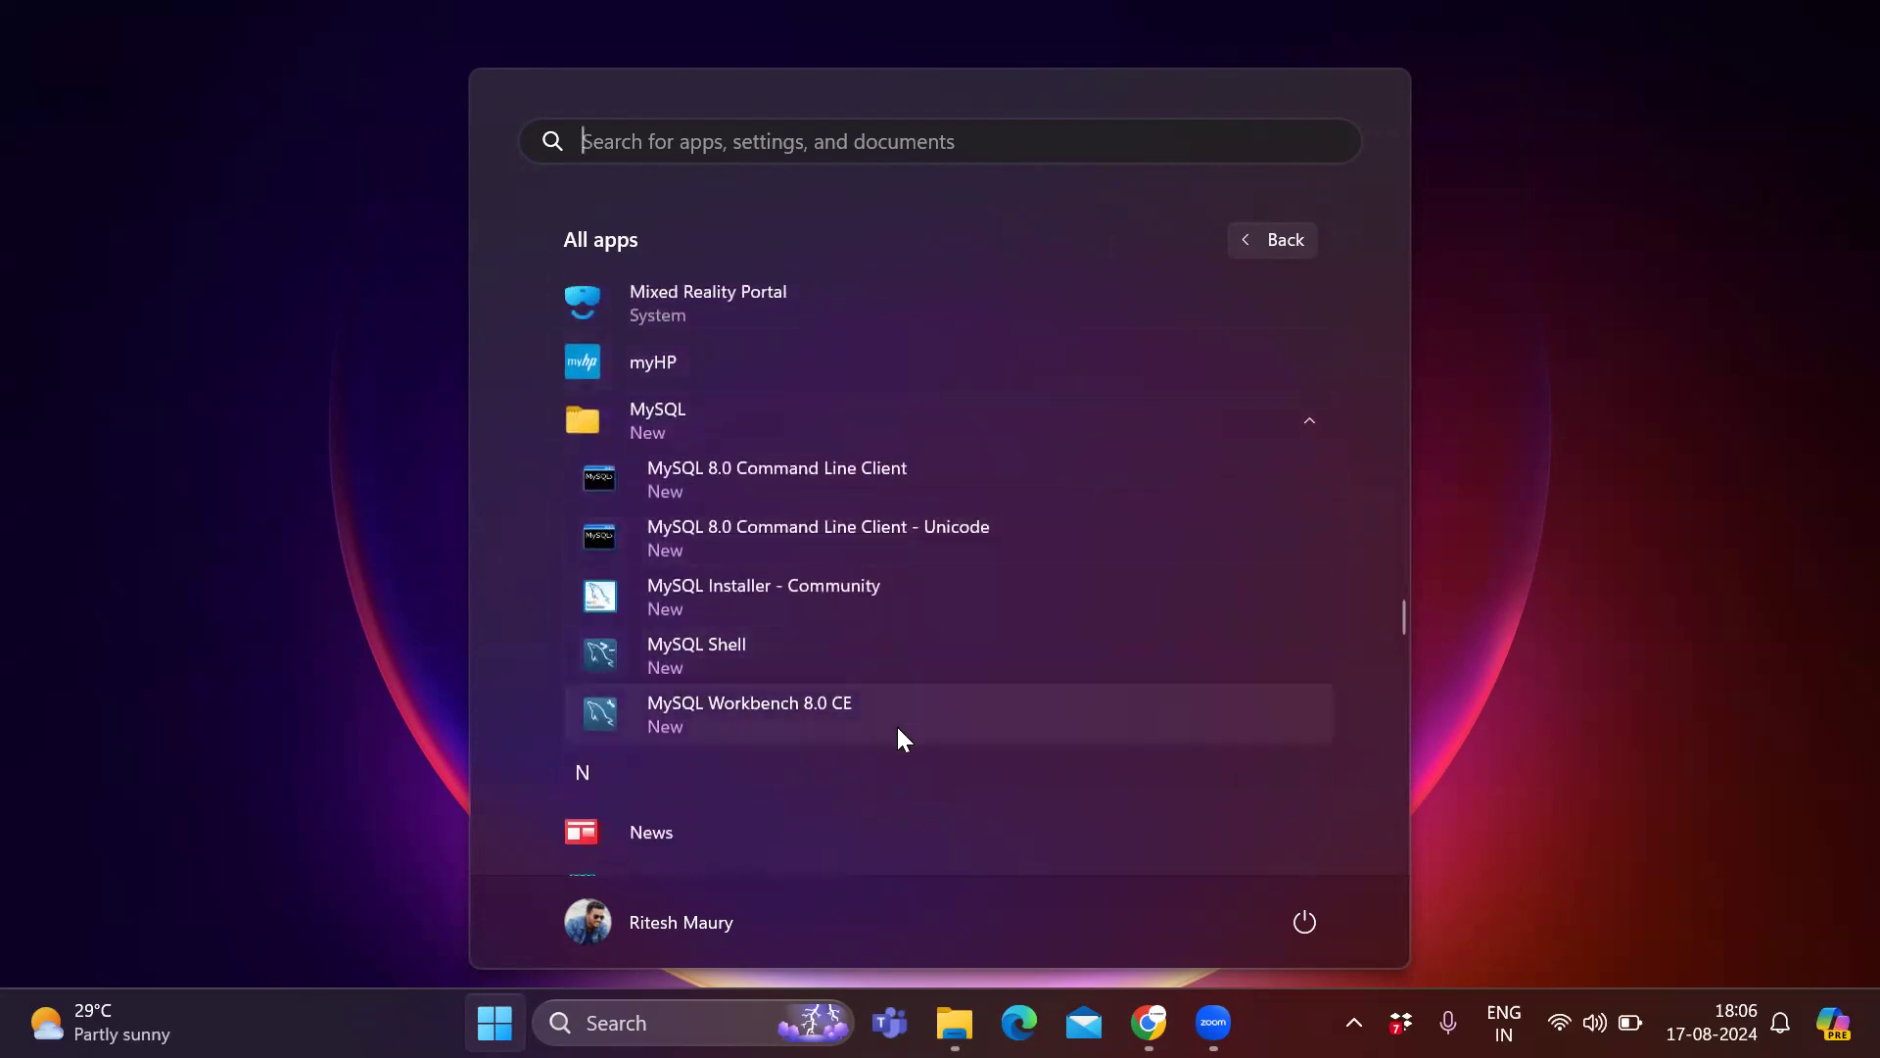
{"action": "left_click", "coordinate": [909, 474]}
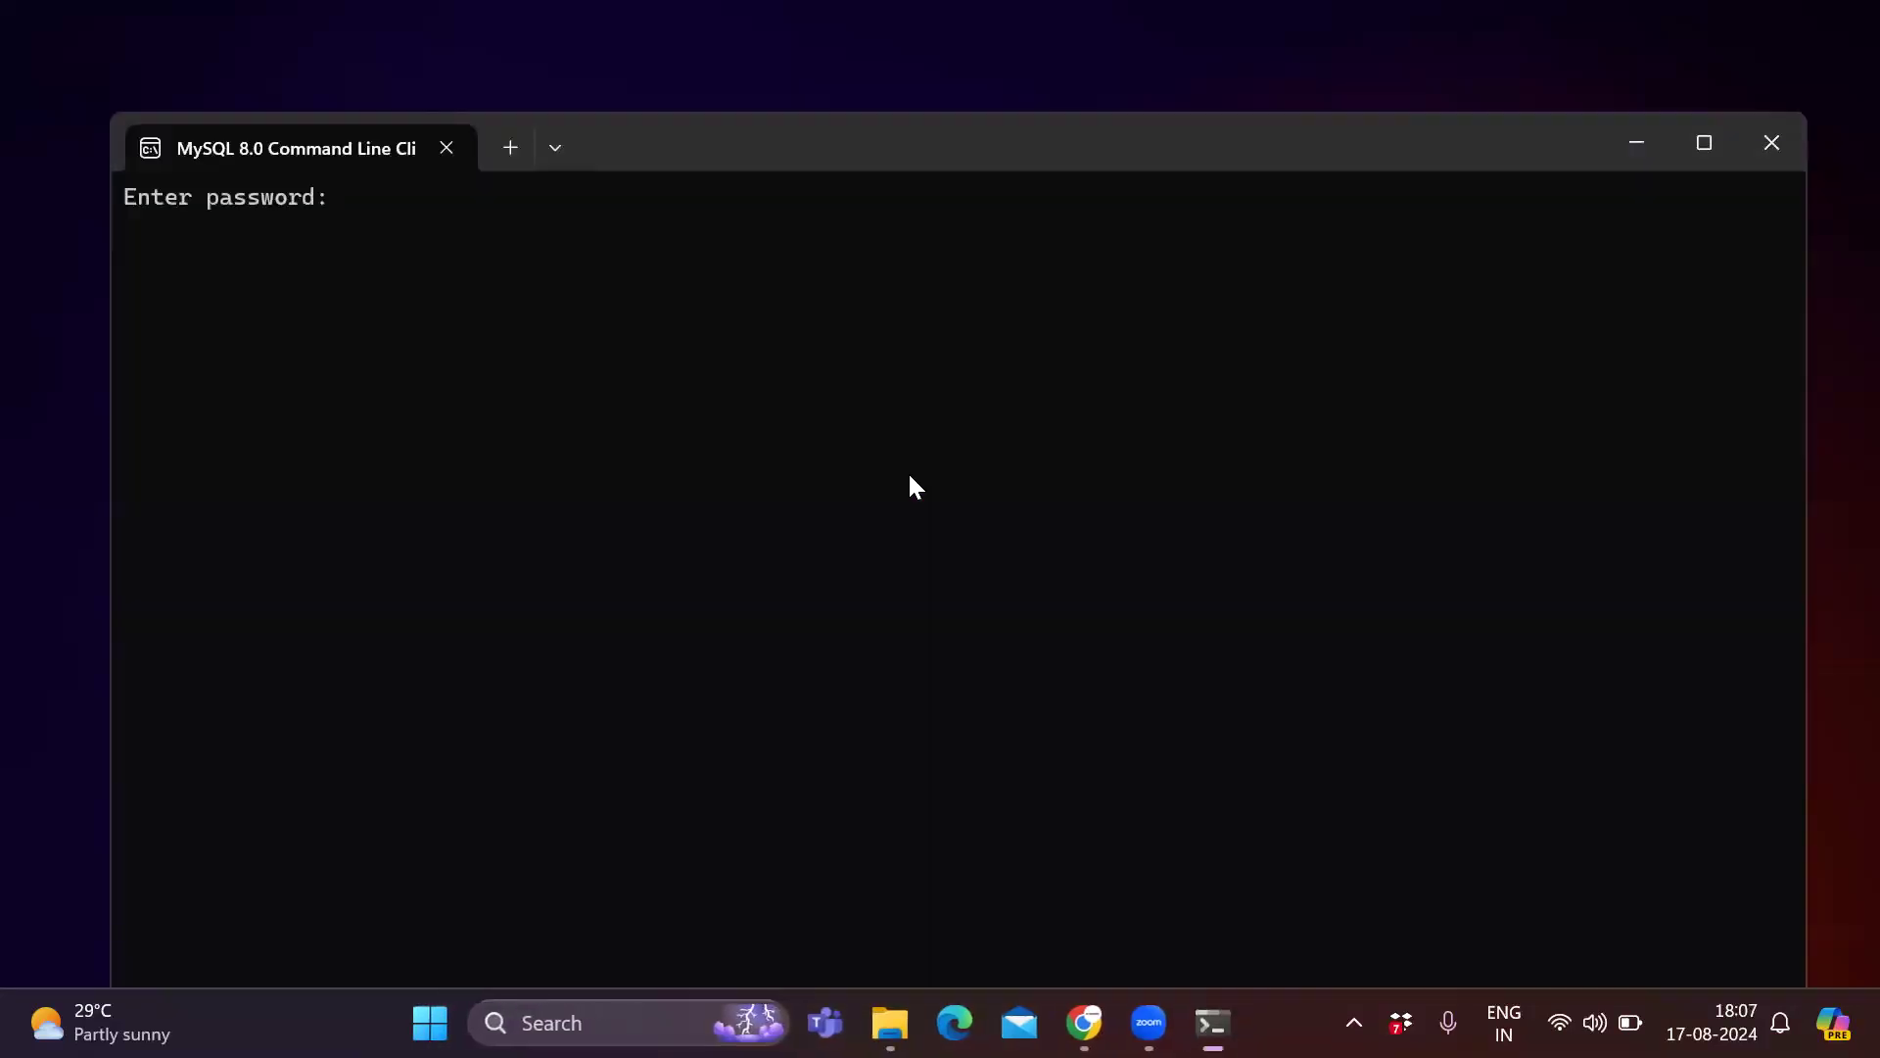
{"action": "type", "text": "*******"}
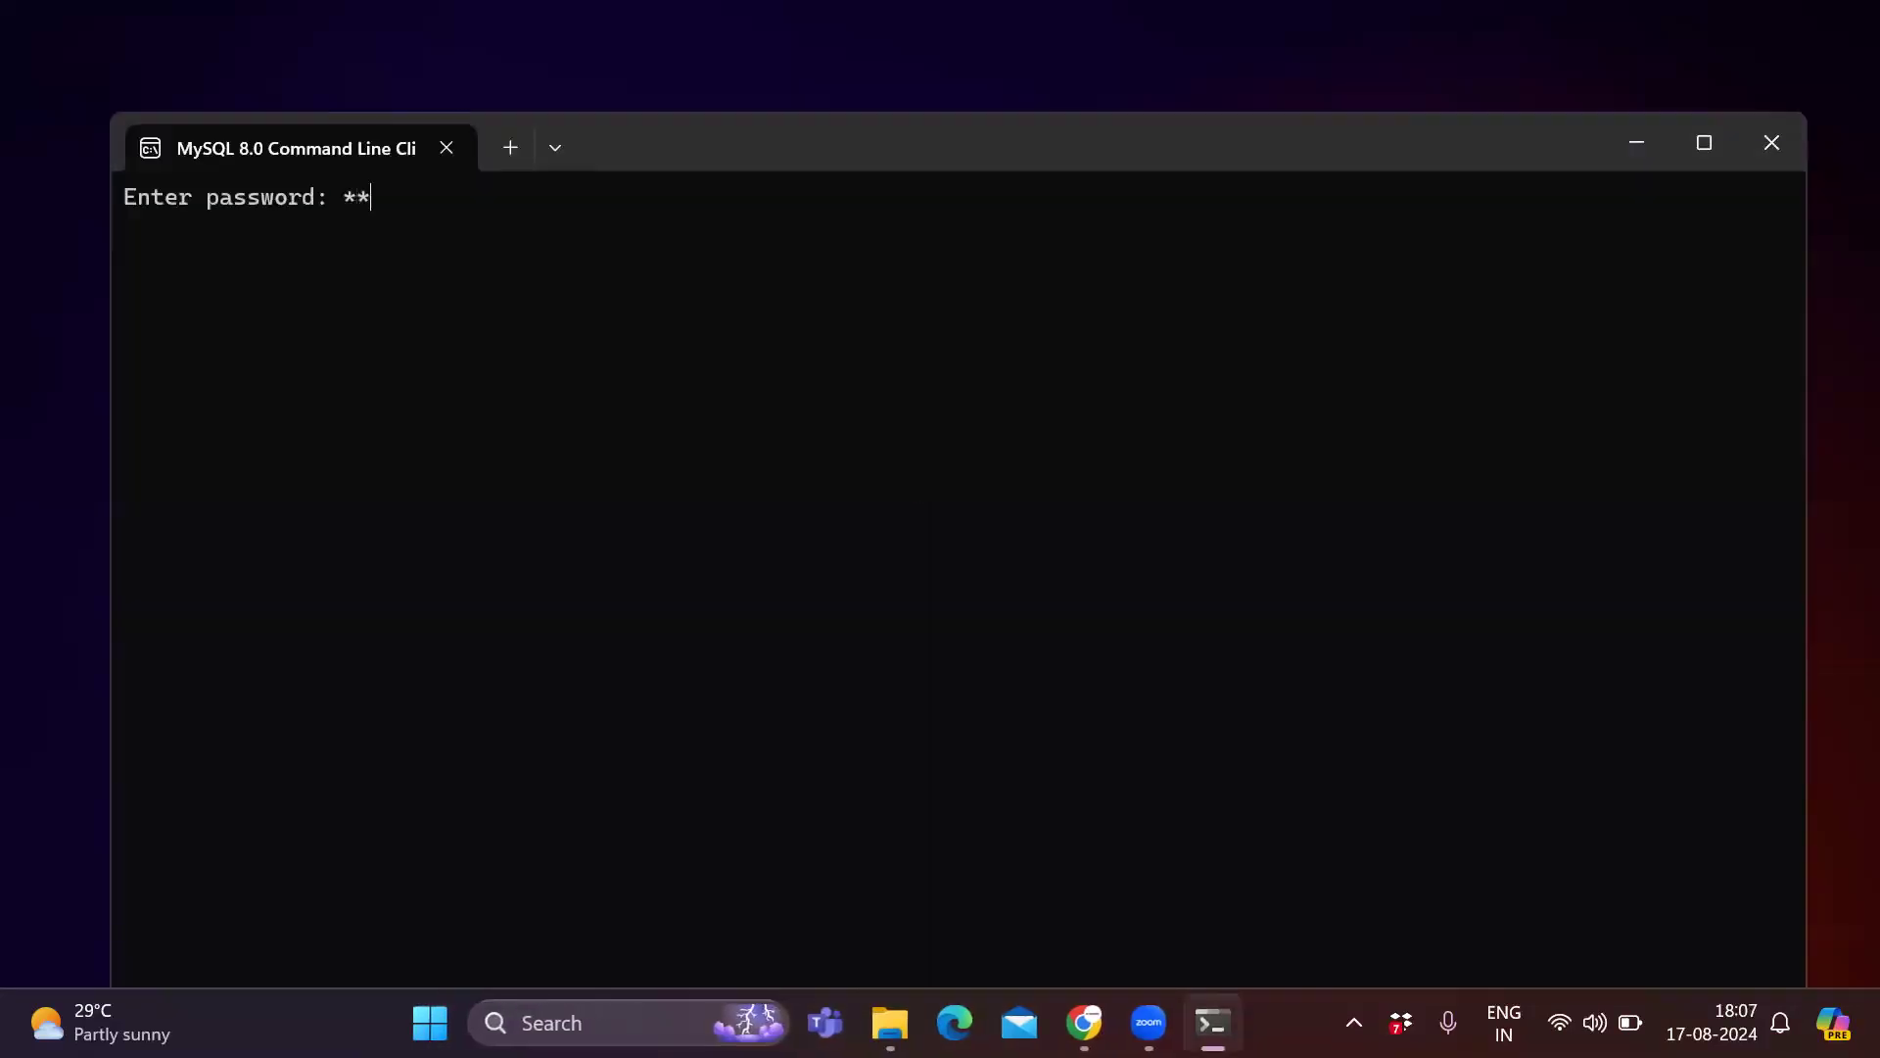
{"action": "key", "text": "Return"}
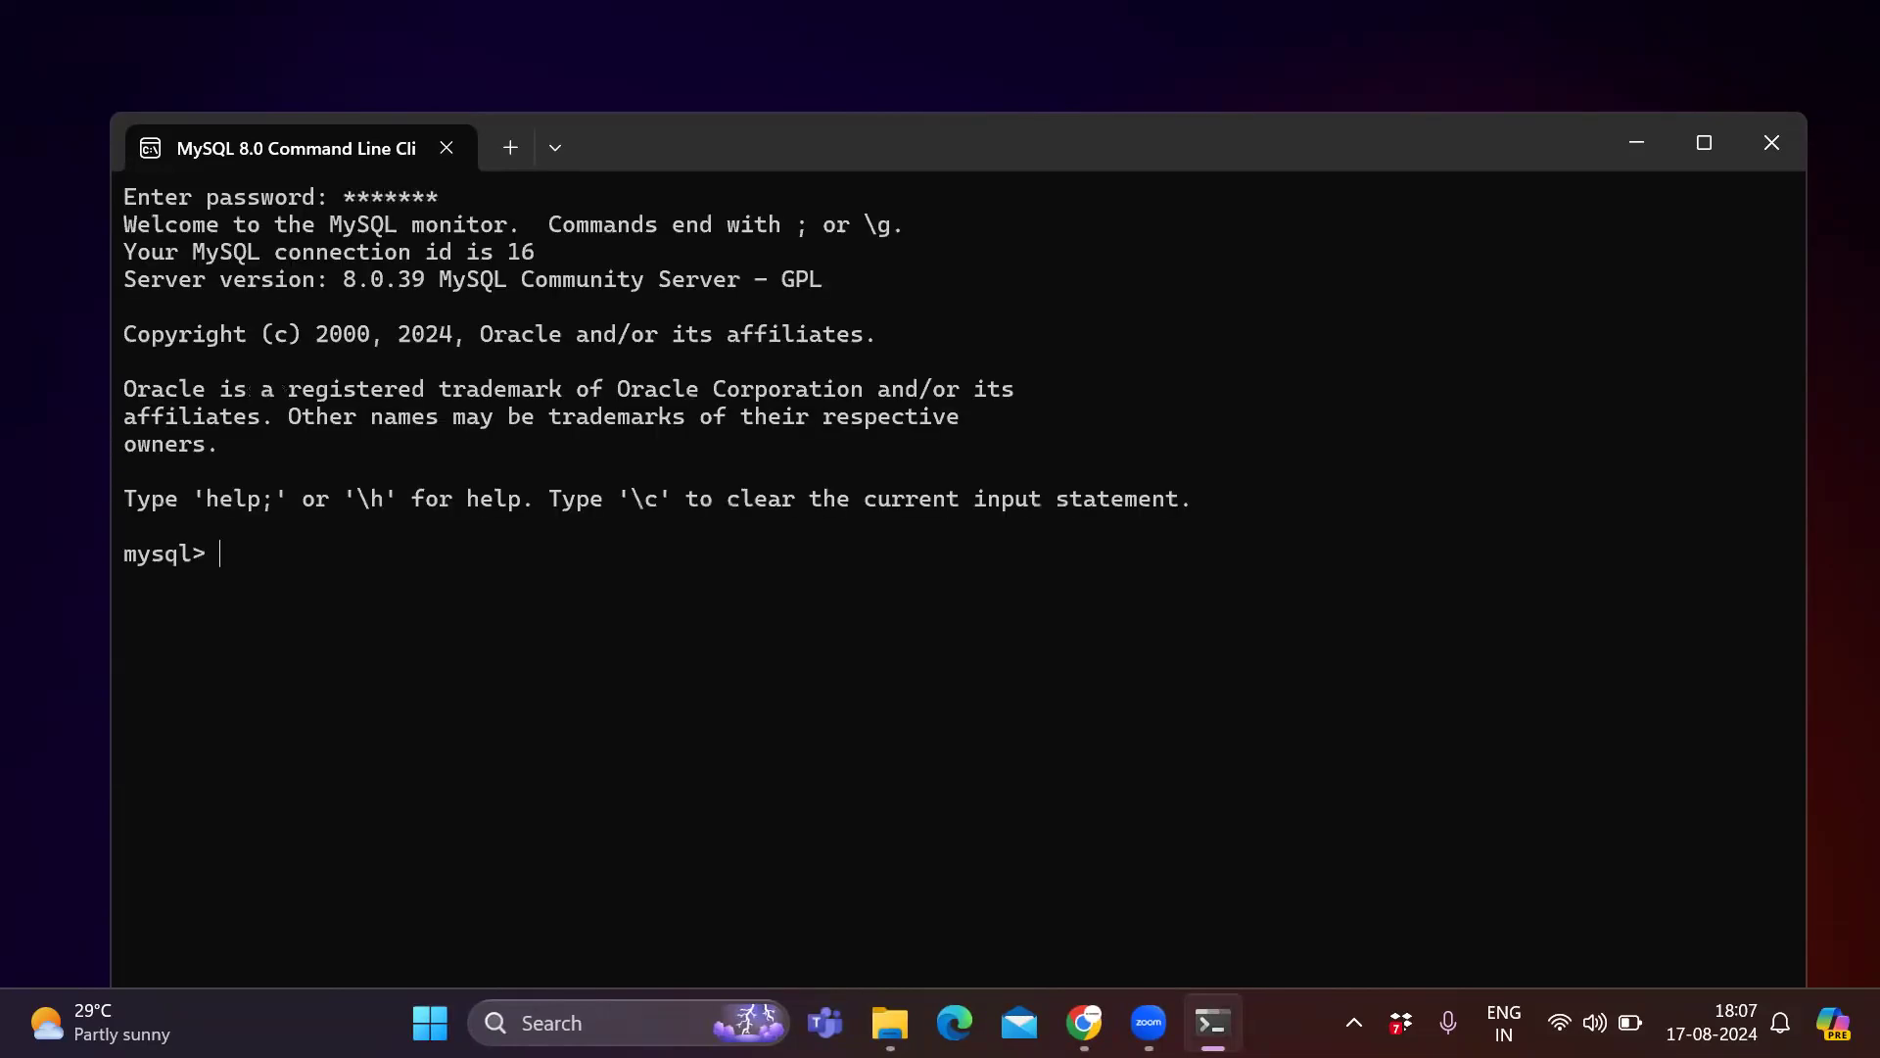
Try to clear the console with the clear and cls commands.
{"action": "type", "text": "cle"}
{"action": "key", "text": "BackSpace"}
{"action": "type", "text": "ear"}
{"action": "key", "text": "Return"}
{"action": "type", "text": "cls"}
{"action": "key", "text": "Return"}
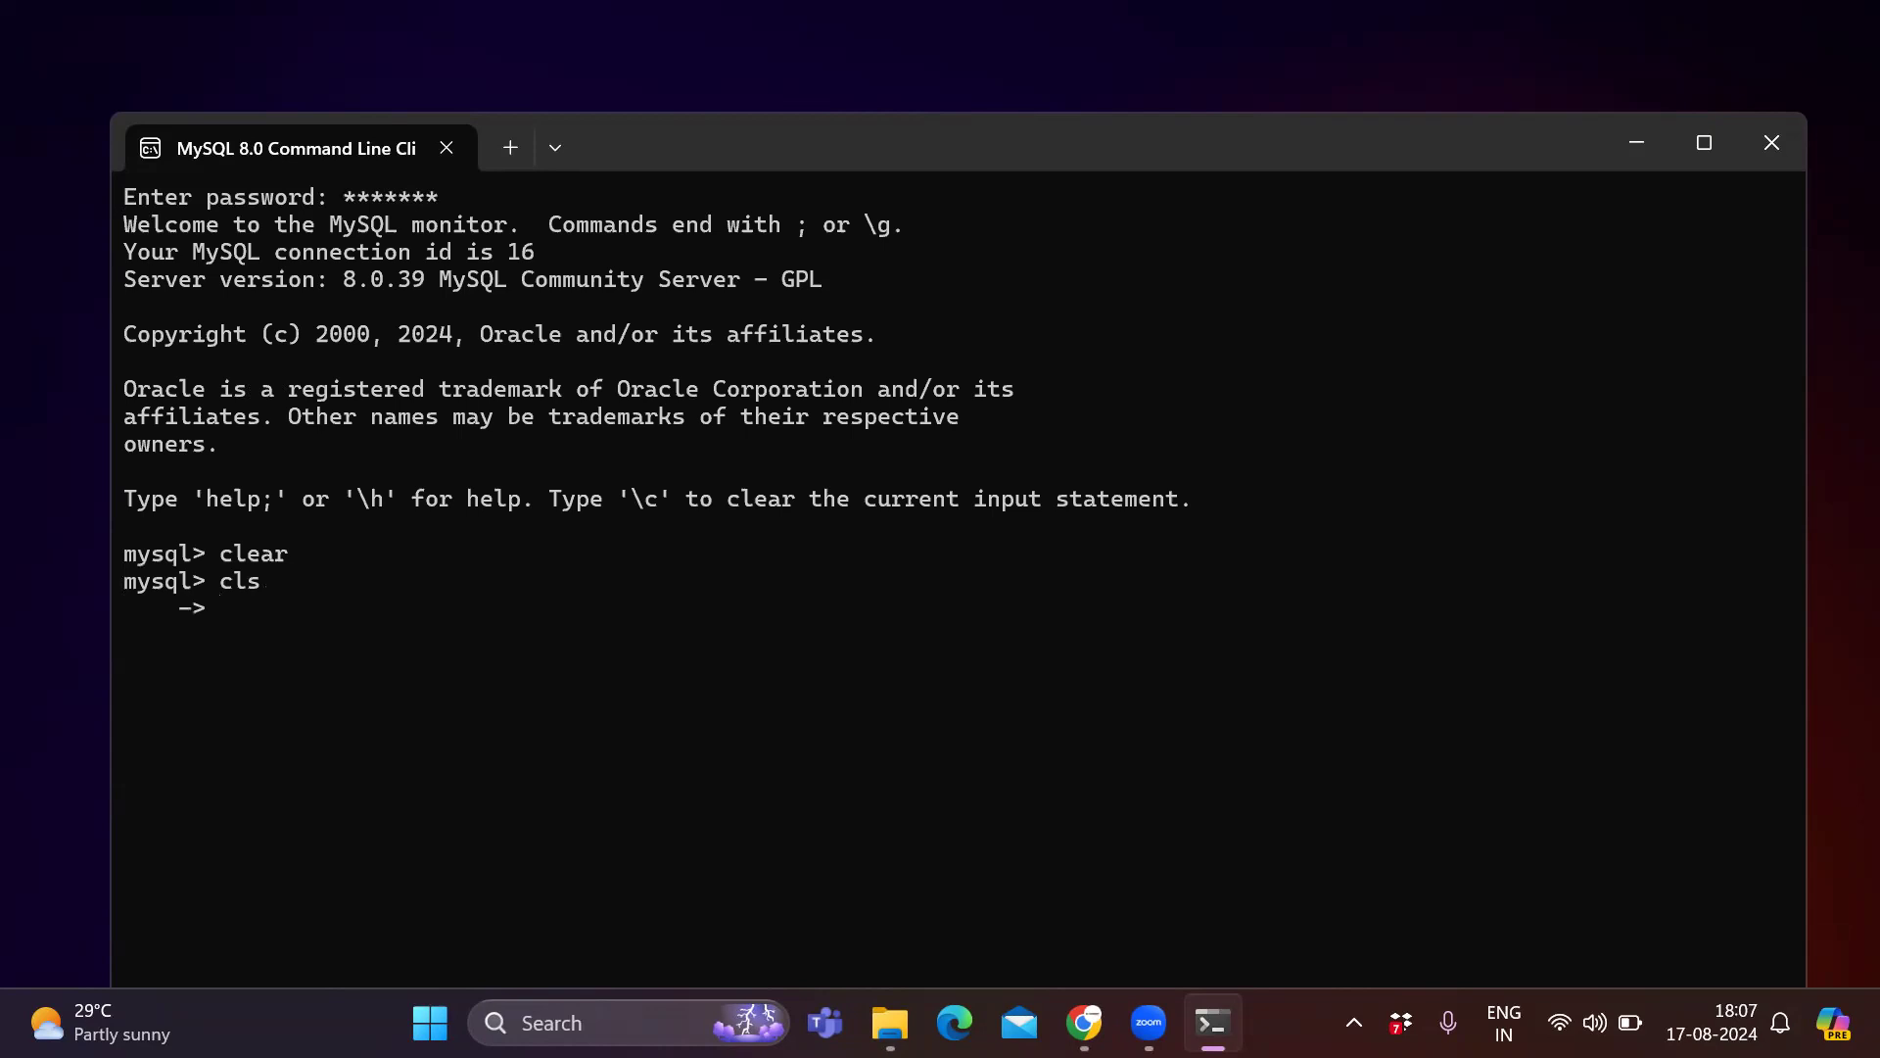
{"action": "type", "text": ";"}
{"action": "key", "text": "Return"}
{"action": "type", "text": "clear"}
{"action": "key", "text": "Return"}
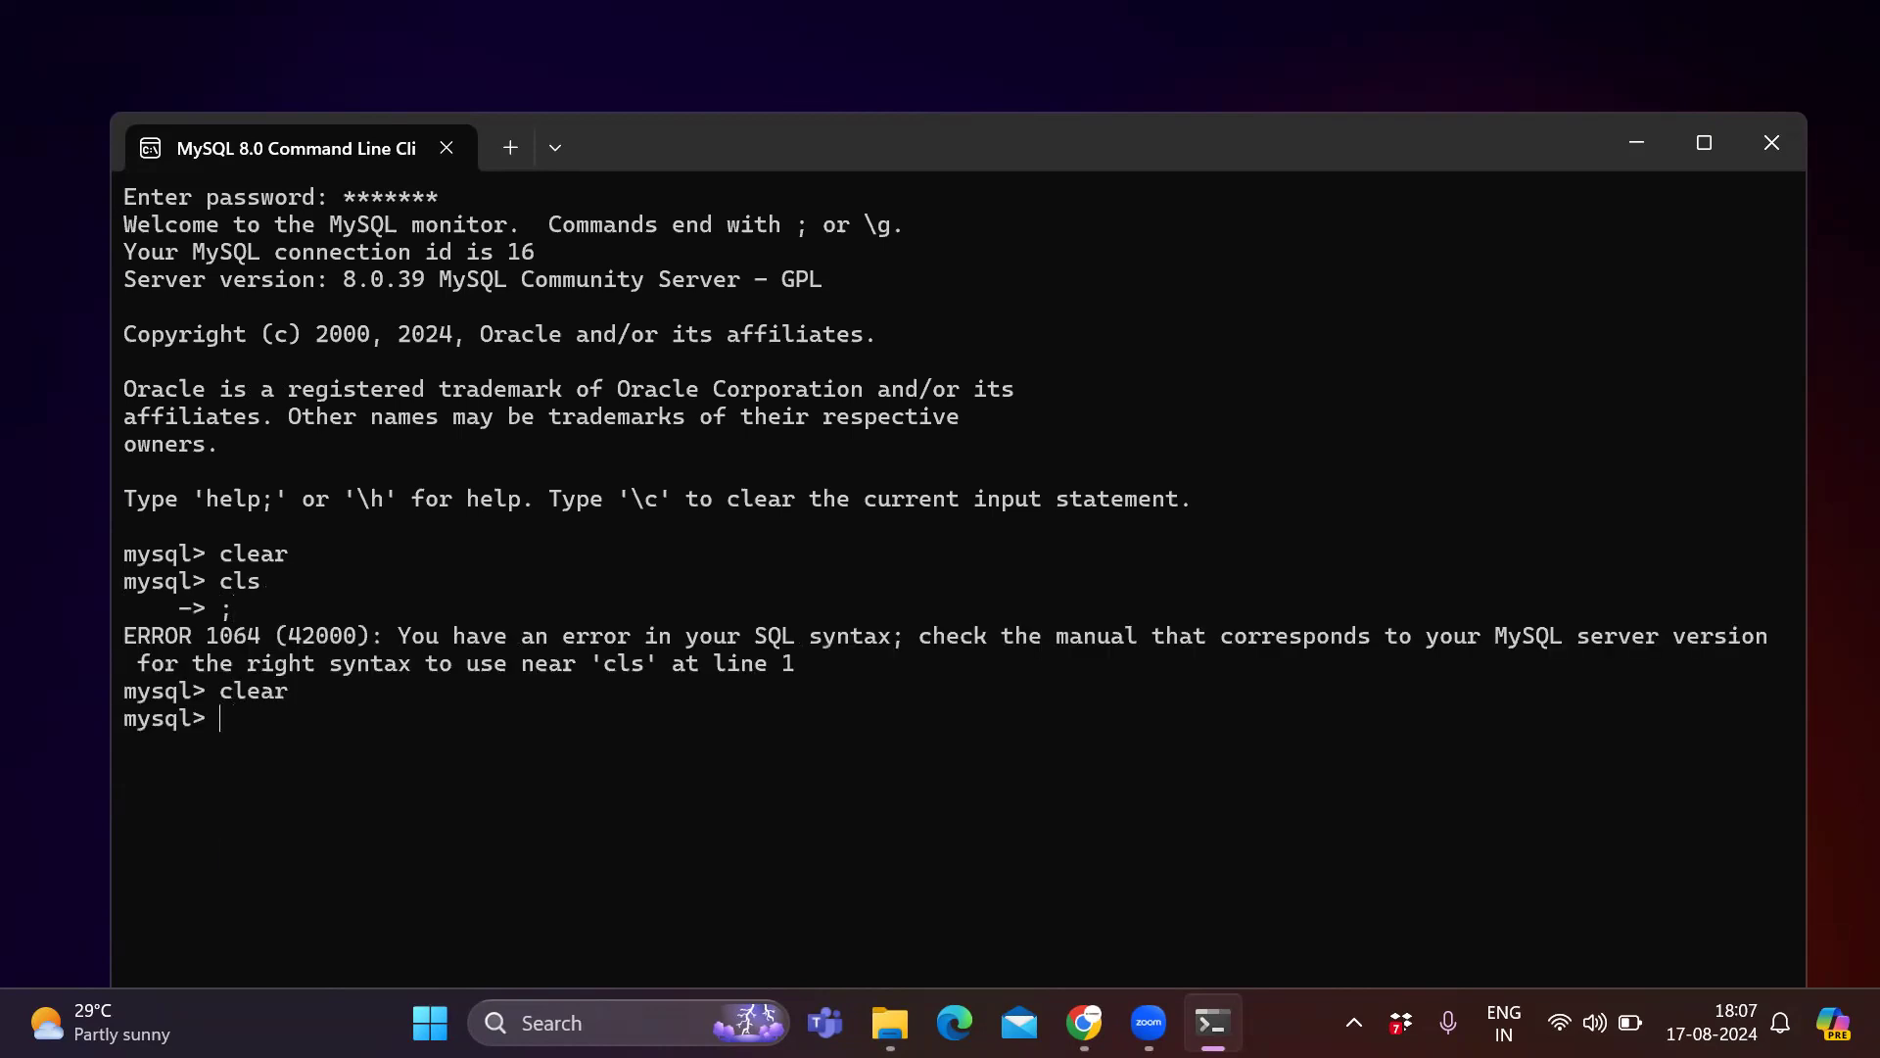
Run show databases; to list the available databases.
{"action": "type", "text": "show database;"}
{"action": "key", "text": "BackSpace"}
{"action": "type", "text": "s;"}
{"action": "key", "text": "Return"}
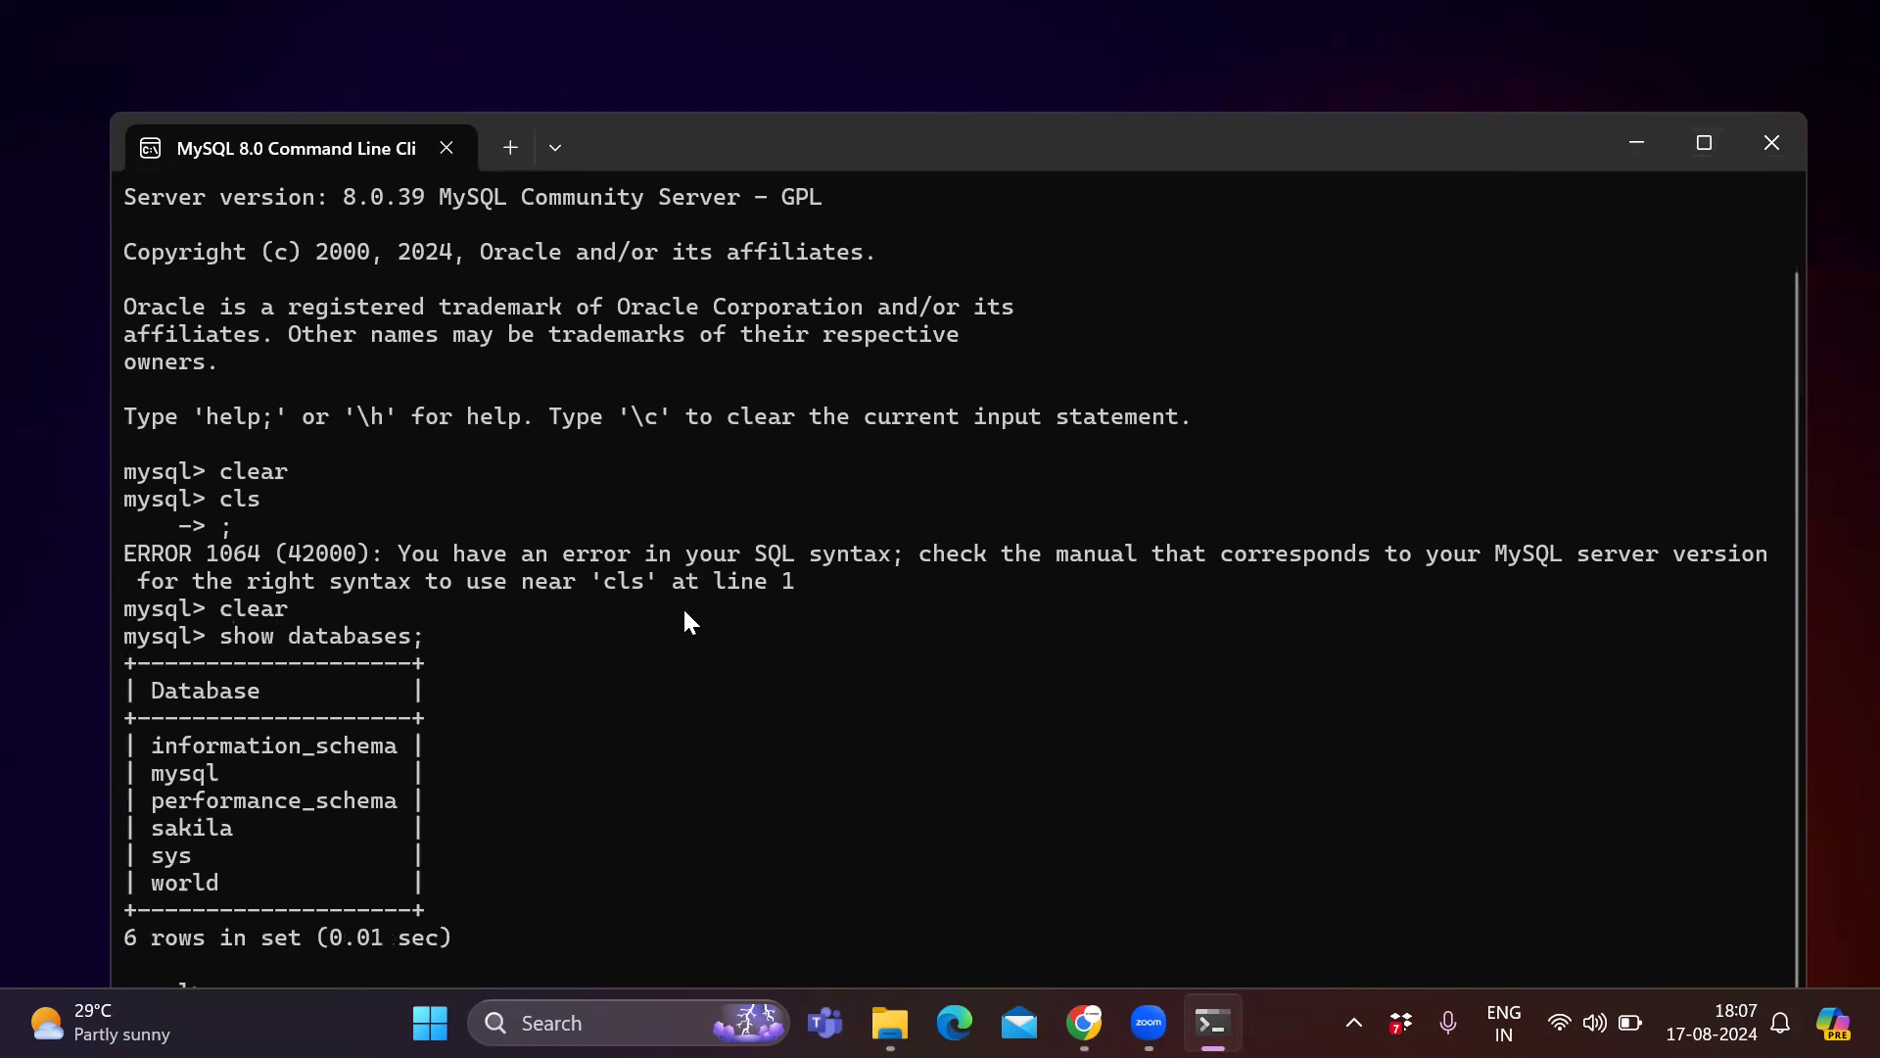
Maximize the client window and switch to the sakila database with use sakila;.
{"action": "left_click", "coordinate": [1725, 135]}
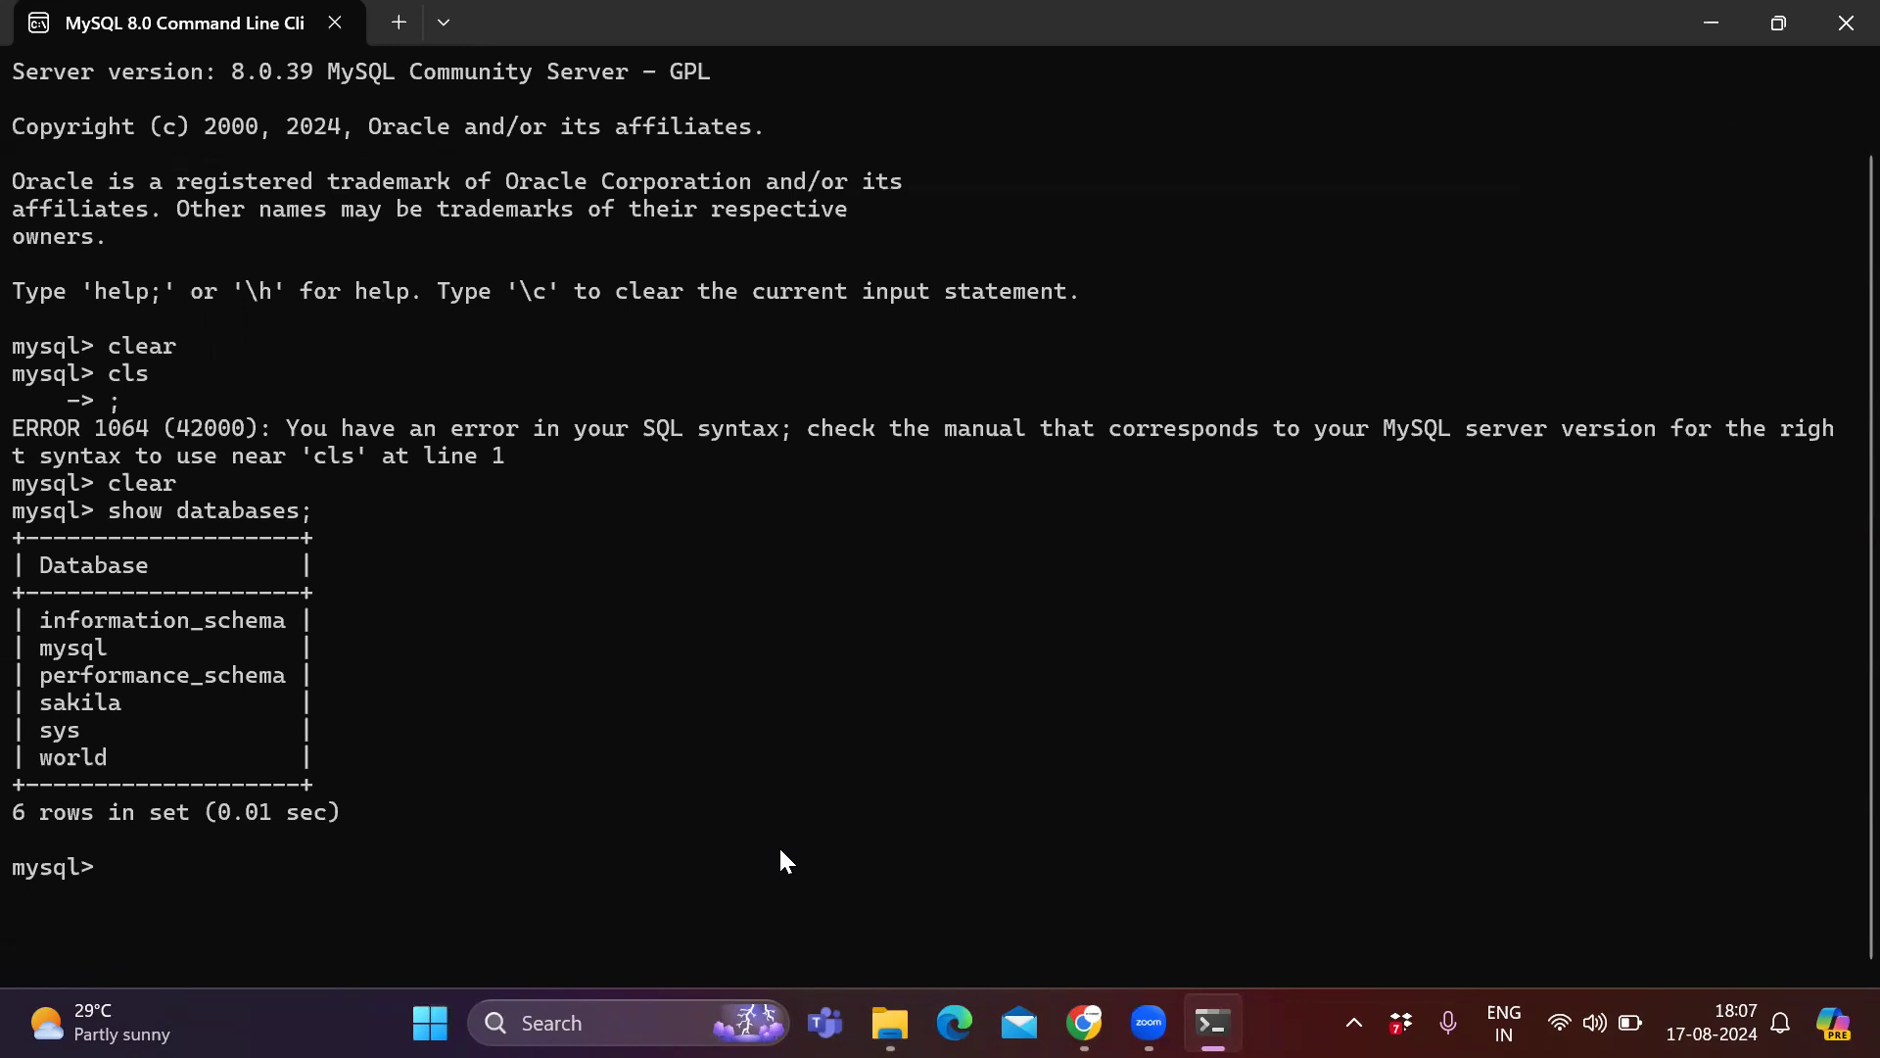
{"action": "type", "text": "use"}
{"action": "type", "text": " ashi"}
{"action": "key", "text": "BackSpace"}
{"action": "key", "text": "BackSpace"}
{"action": "key", "text": "BackSpace"}
{"action": "key", "text": "BackSpace"}
{"action": "type", "text": "sakila;"}
{"action": "key", "text": "Return"}
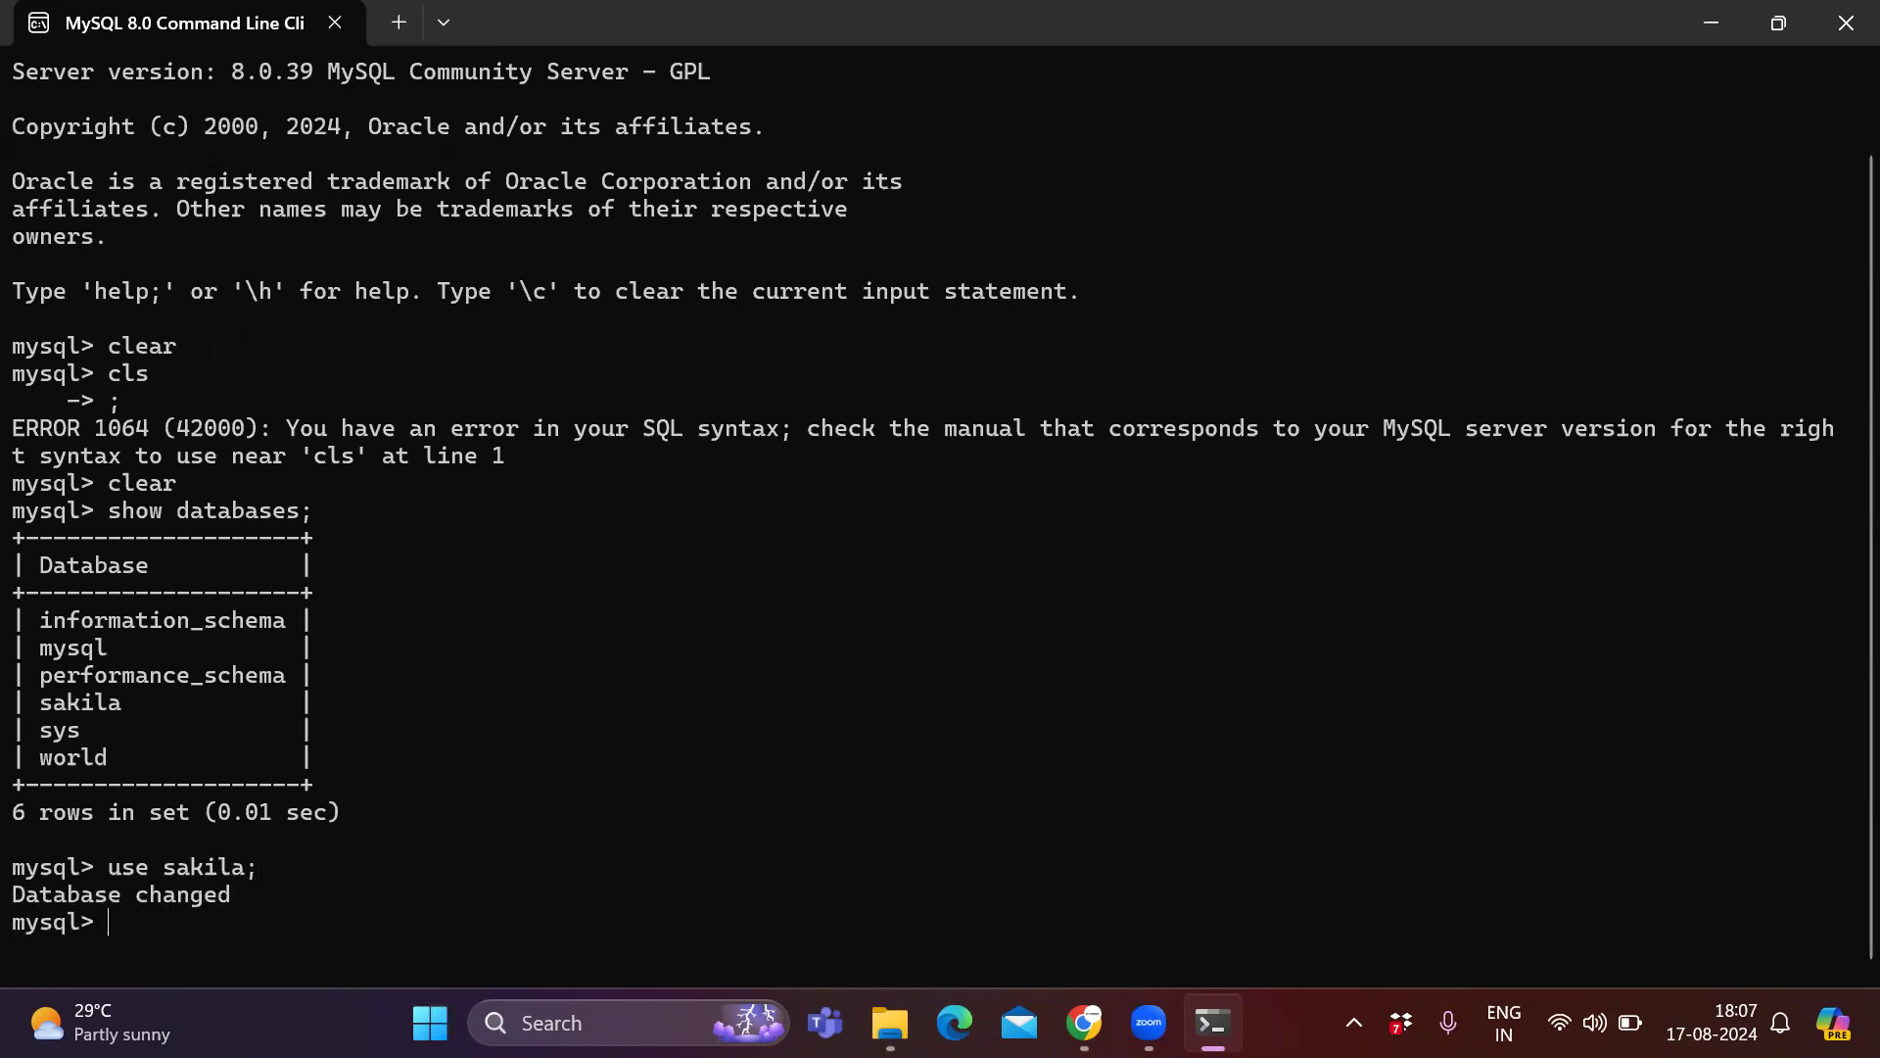
Run show tables; to list the tables in sakila.
{"action": "type", "text": "show tables;"}
{"action": "key", "text": "Return"}
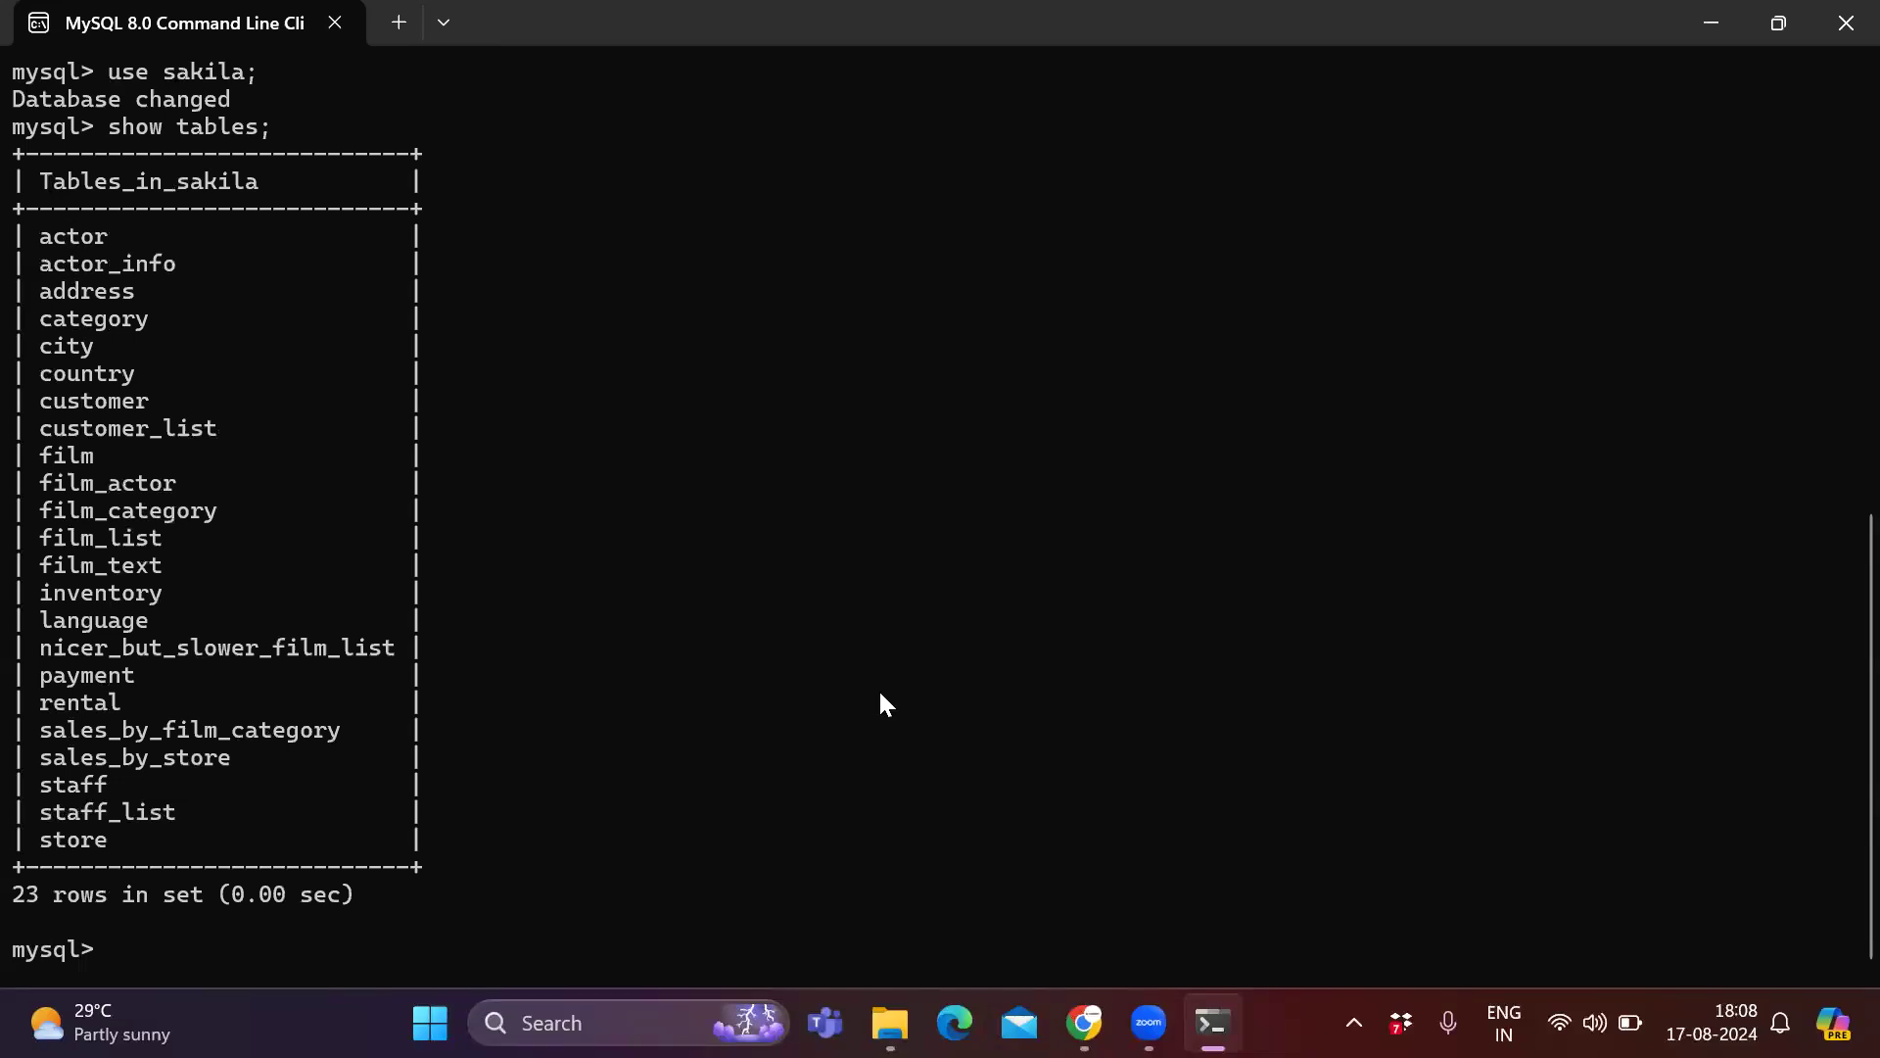
Run select * from actor; and scroll through the returned rows.
{"action": "type", "text": "select * from a"}
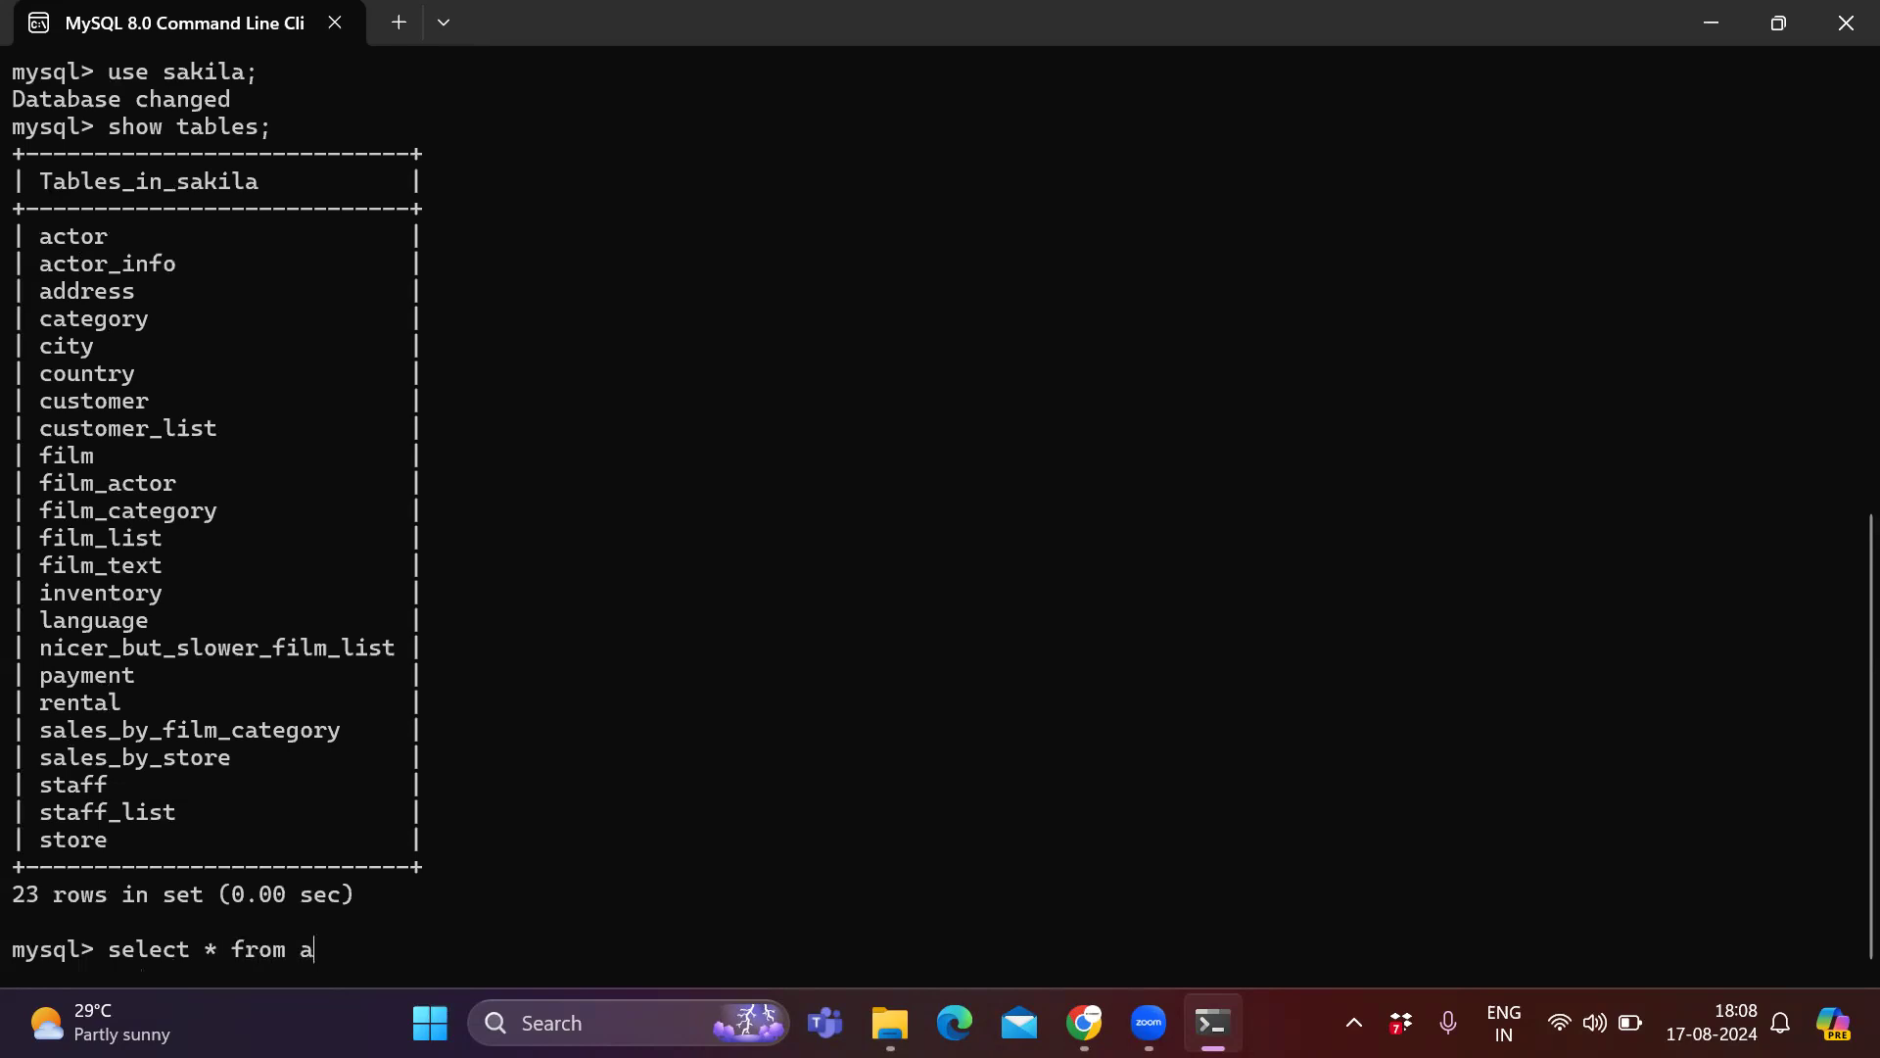
{"action": "type", "text": "ctor;"}
{"action": "key", "text": "Return"}
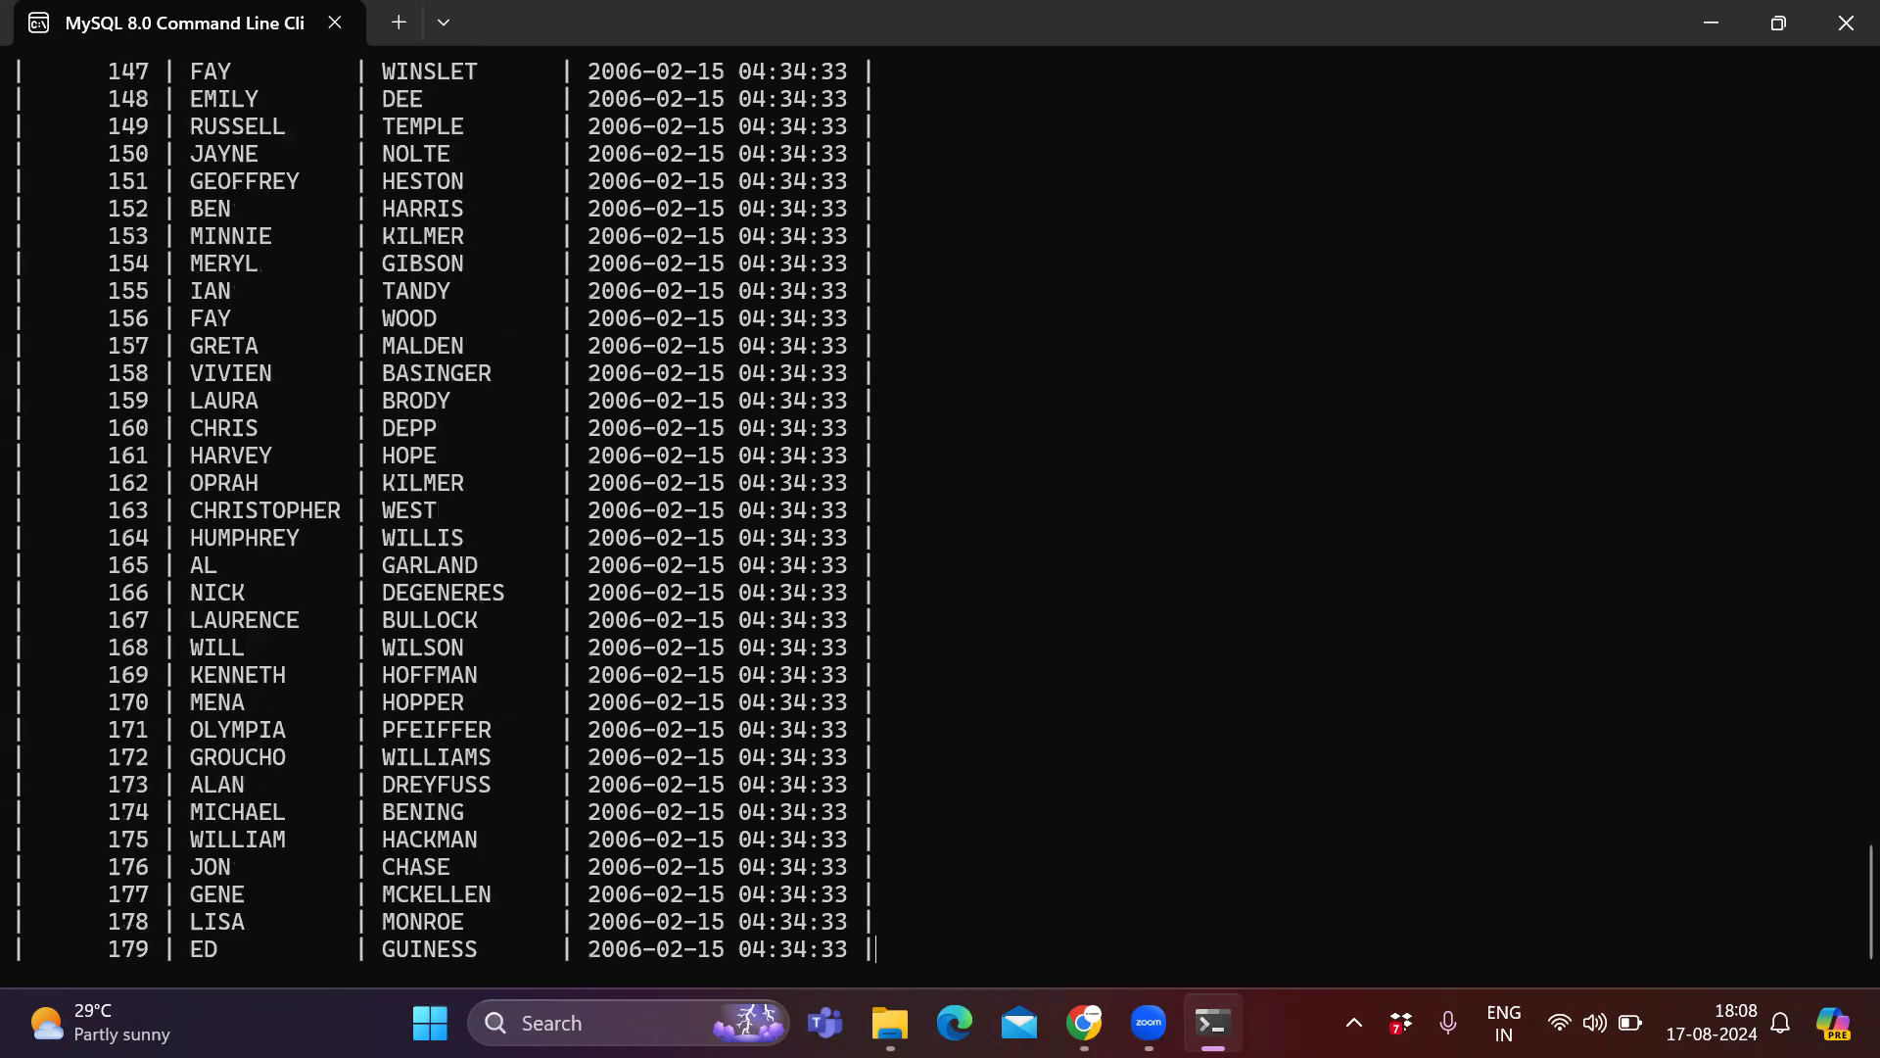
{"action": "scroll", "coordinate": [545, 619], "scroll_direction": "up", "scroll_amount": 8}
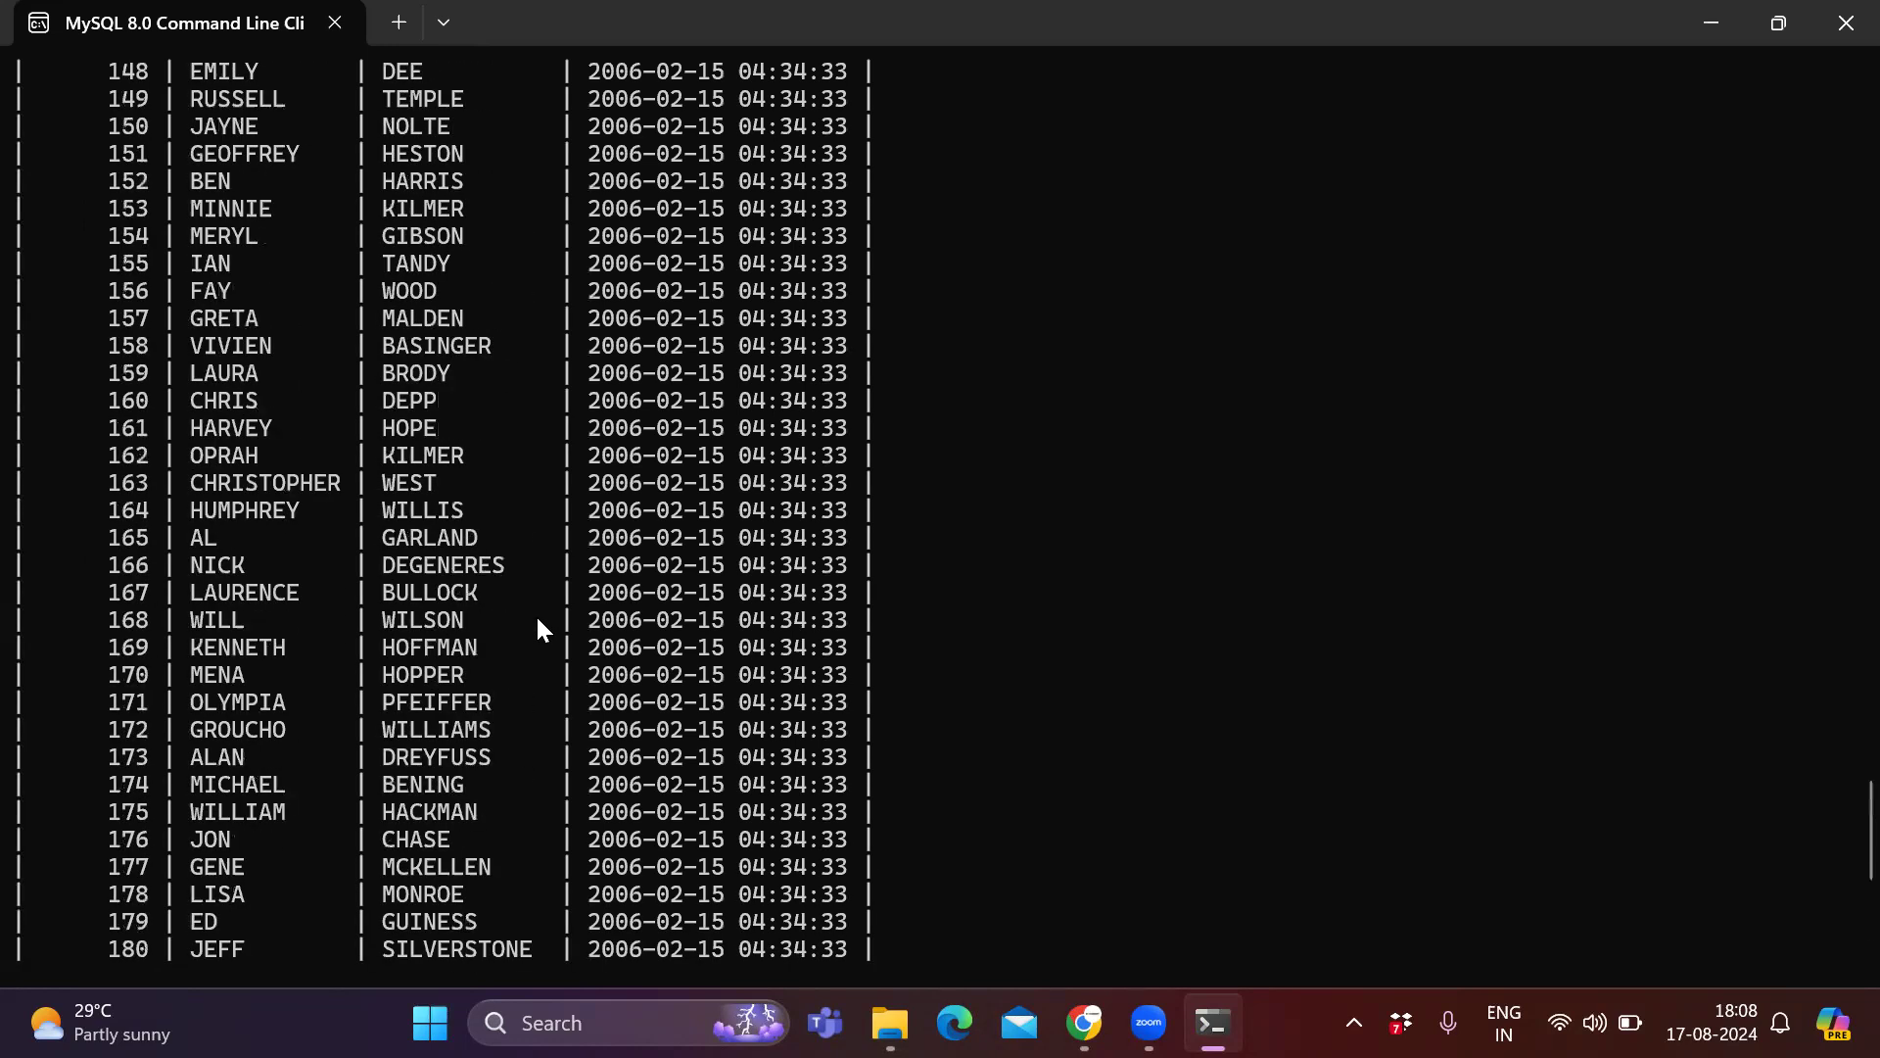
{"action": "scroll", "coordinate": [549, 627], "scroll_direction": "down", "scroll_amount": 8}
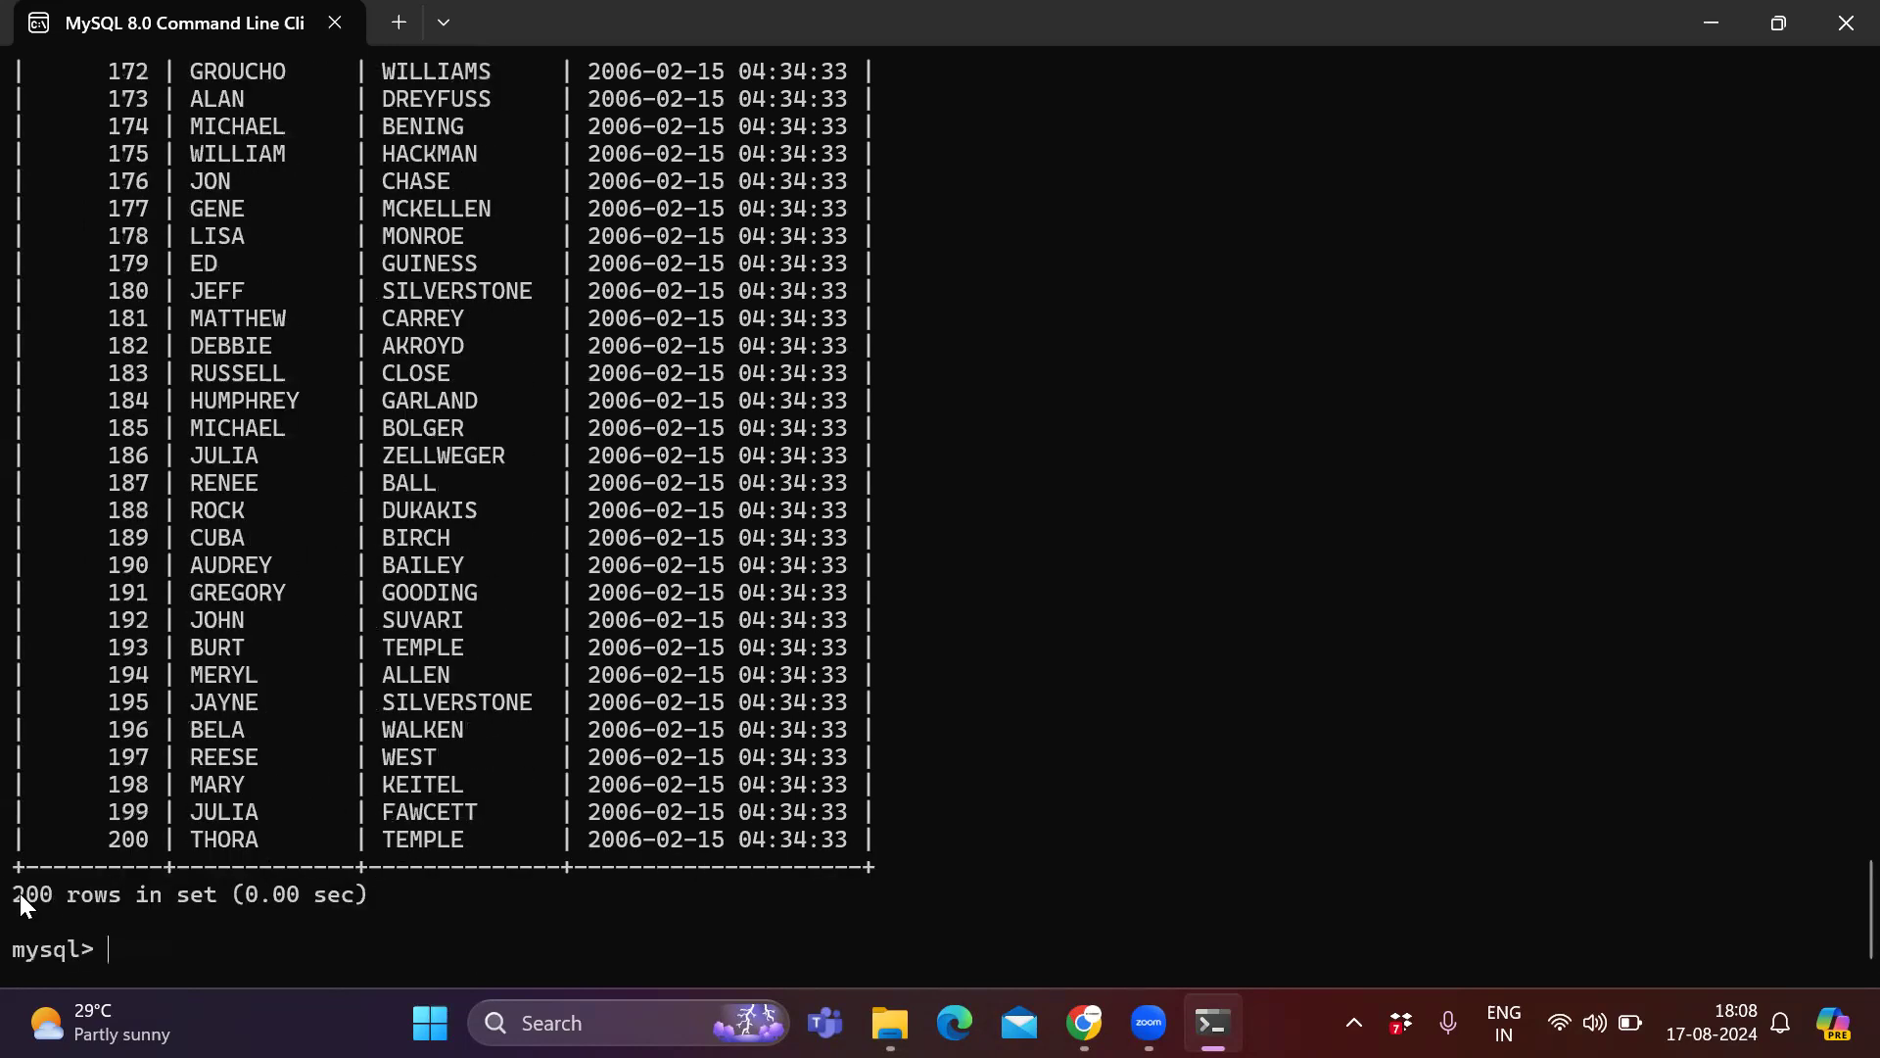
{"action": "scroll", "coordinate": [397, 832], "scroll_direction": "up", "scroll_amount": 20}
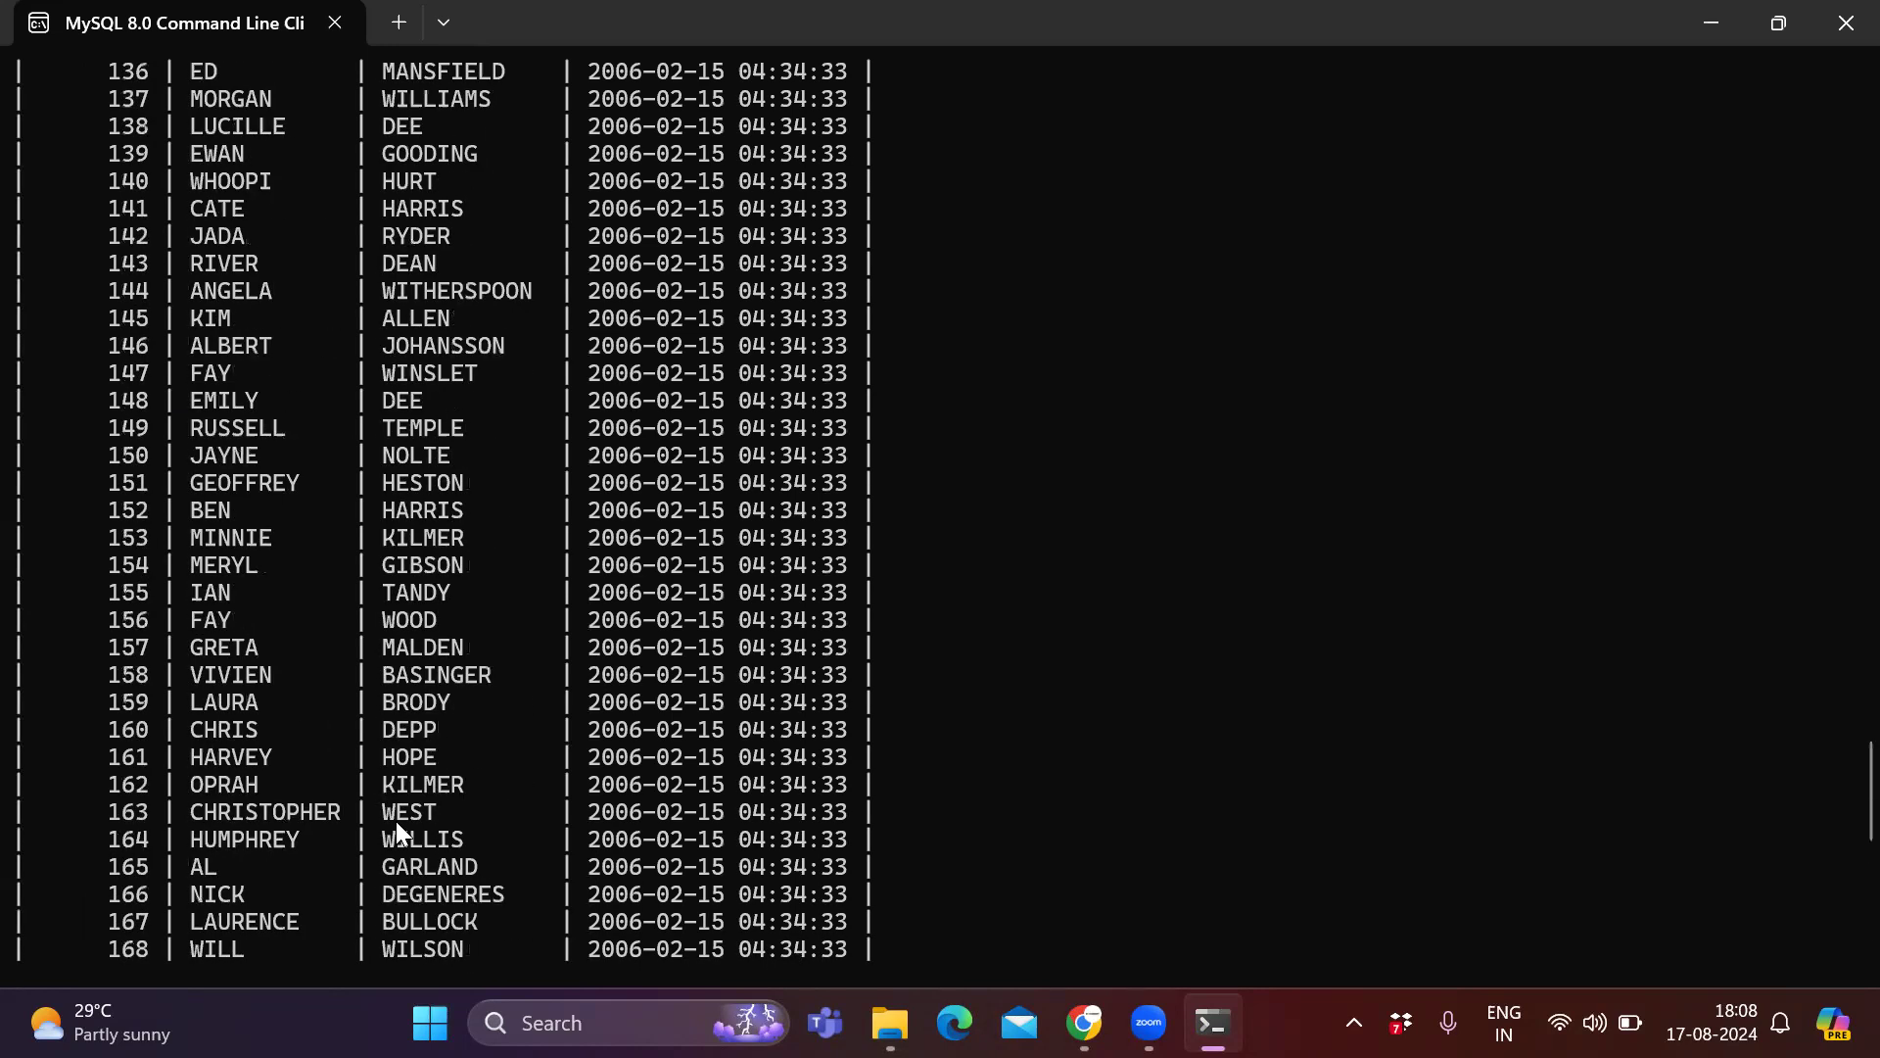
{"action": "scroll", "coordinate": [397, 827], "scroll_direction": "up", "scroll_amount": 6}
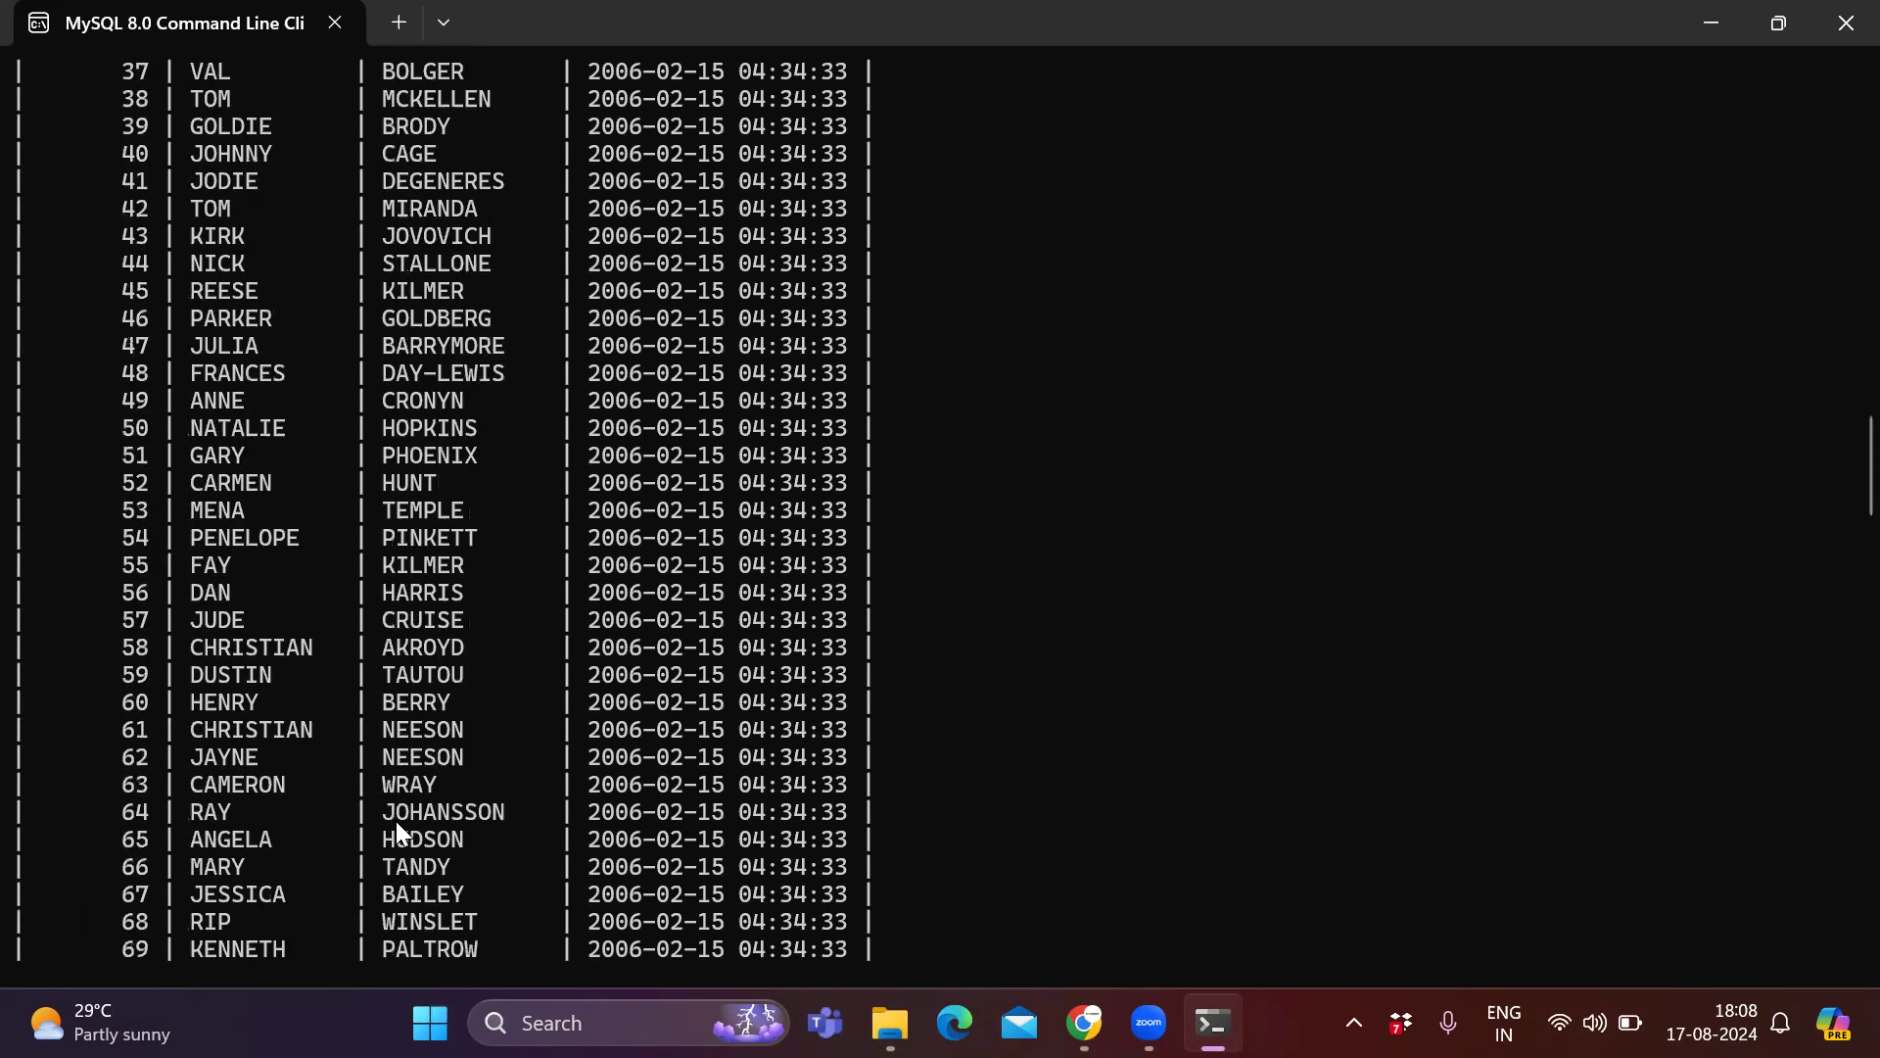
{"action": "scroll", "coordinate": [396, 828], "scroll_direction": "down", "scroll_amount": 20}
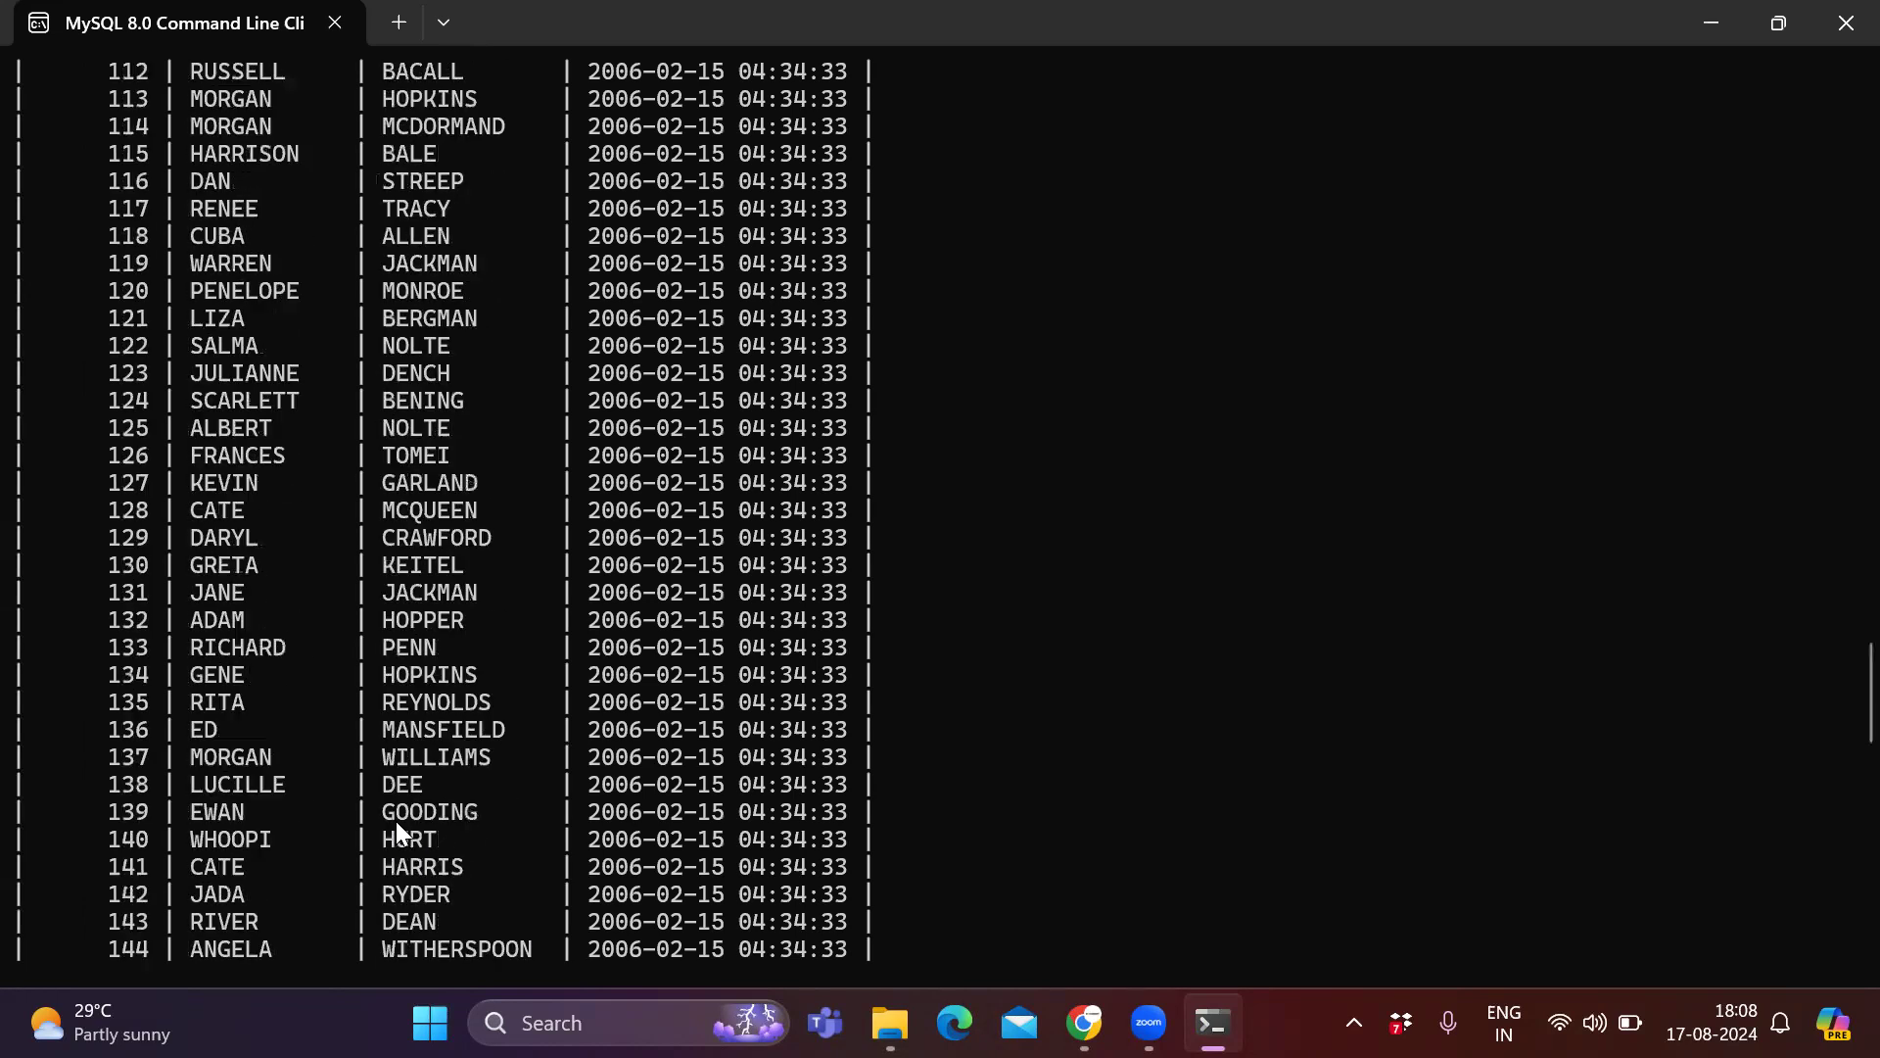
{"action": "scroll", "coordinate": [396, 822], "scroll_direction": "down", "scroll_amount": 6}
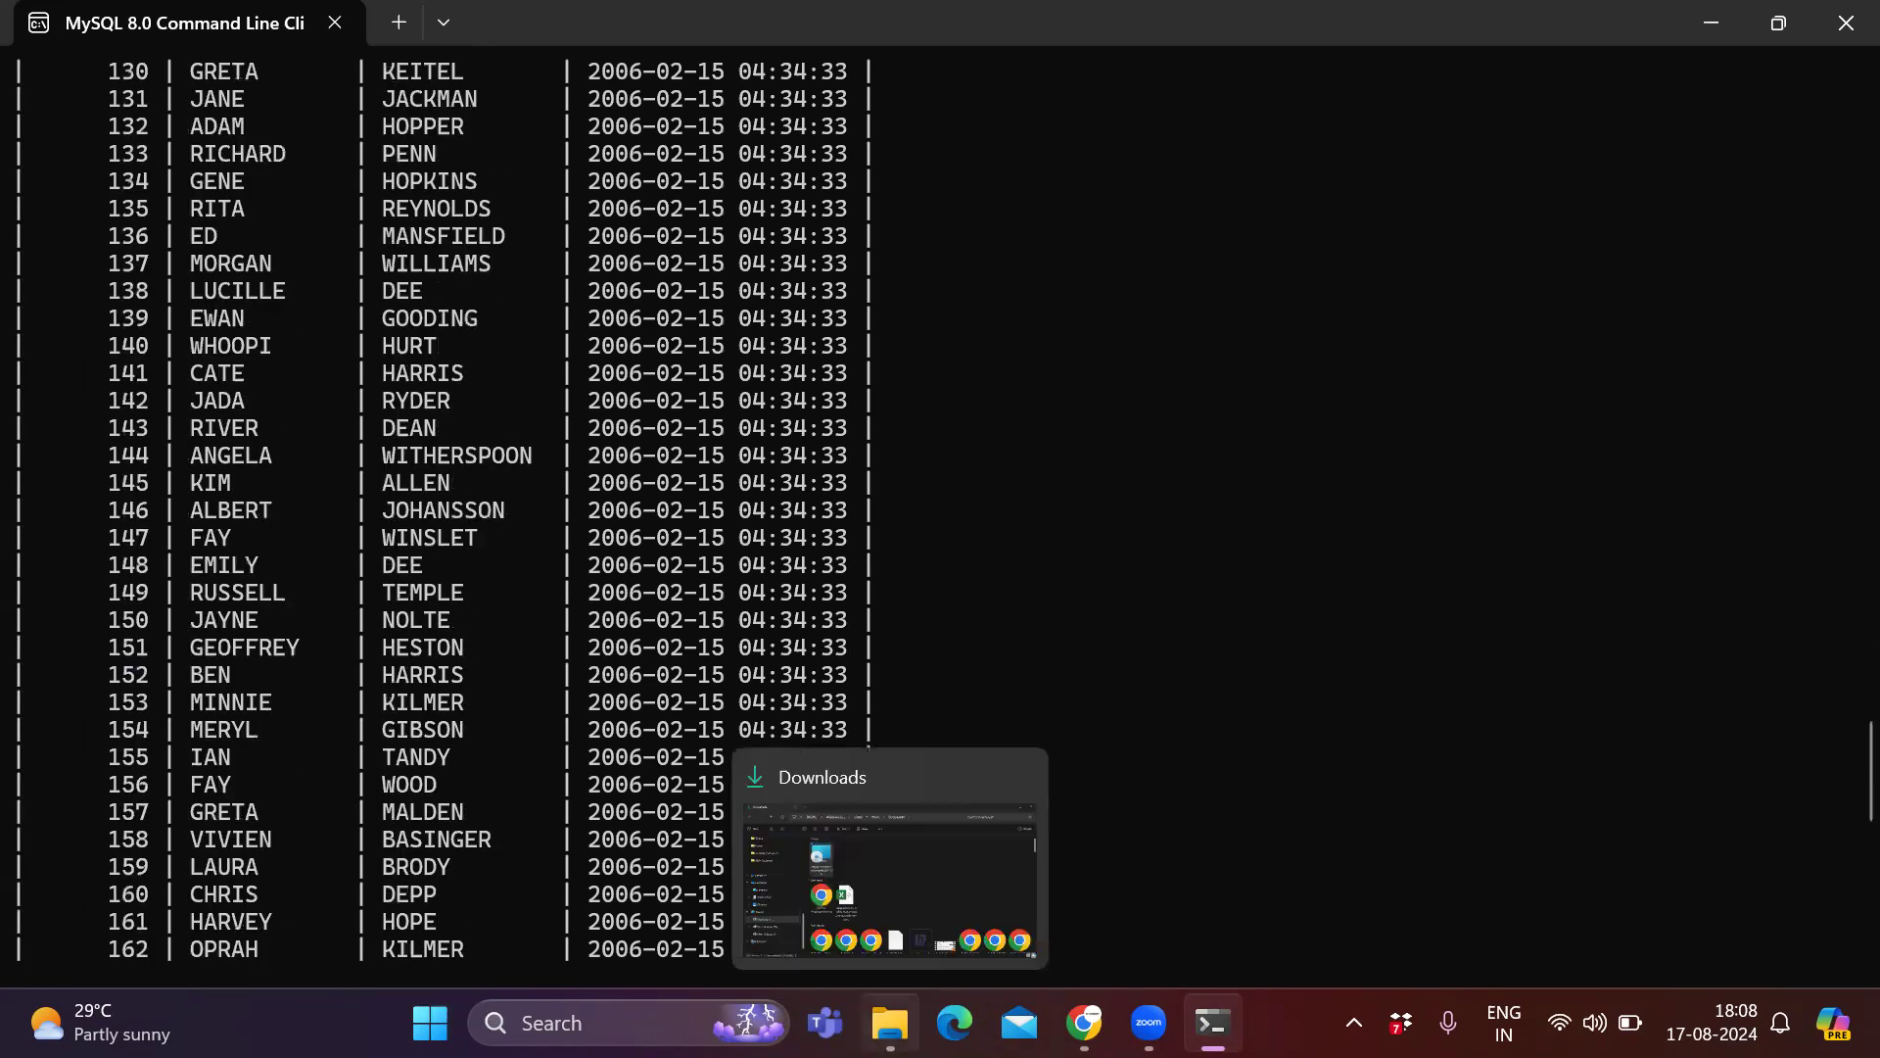
Search the Start menu for Workbench and launch MySQL Workbench 8.0 CE.
{"action": "left_click", "coordinate": [430, 1022]}
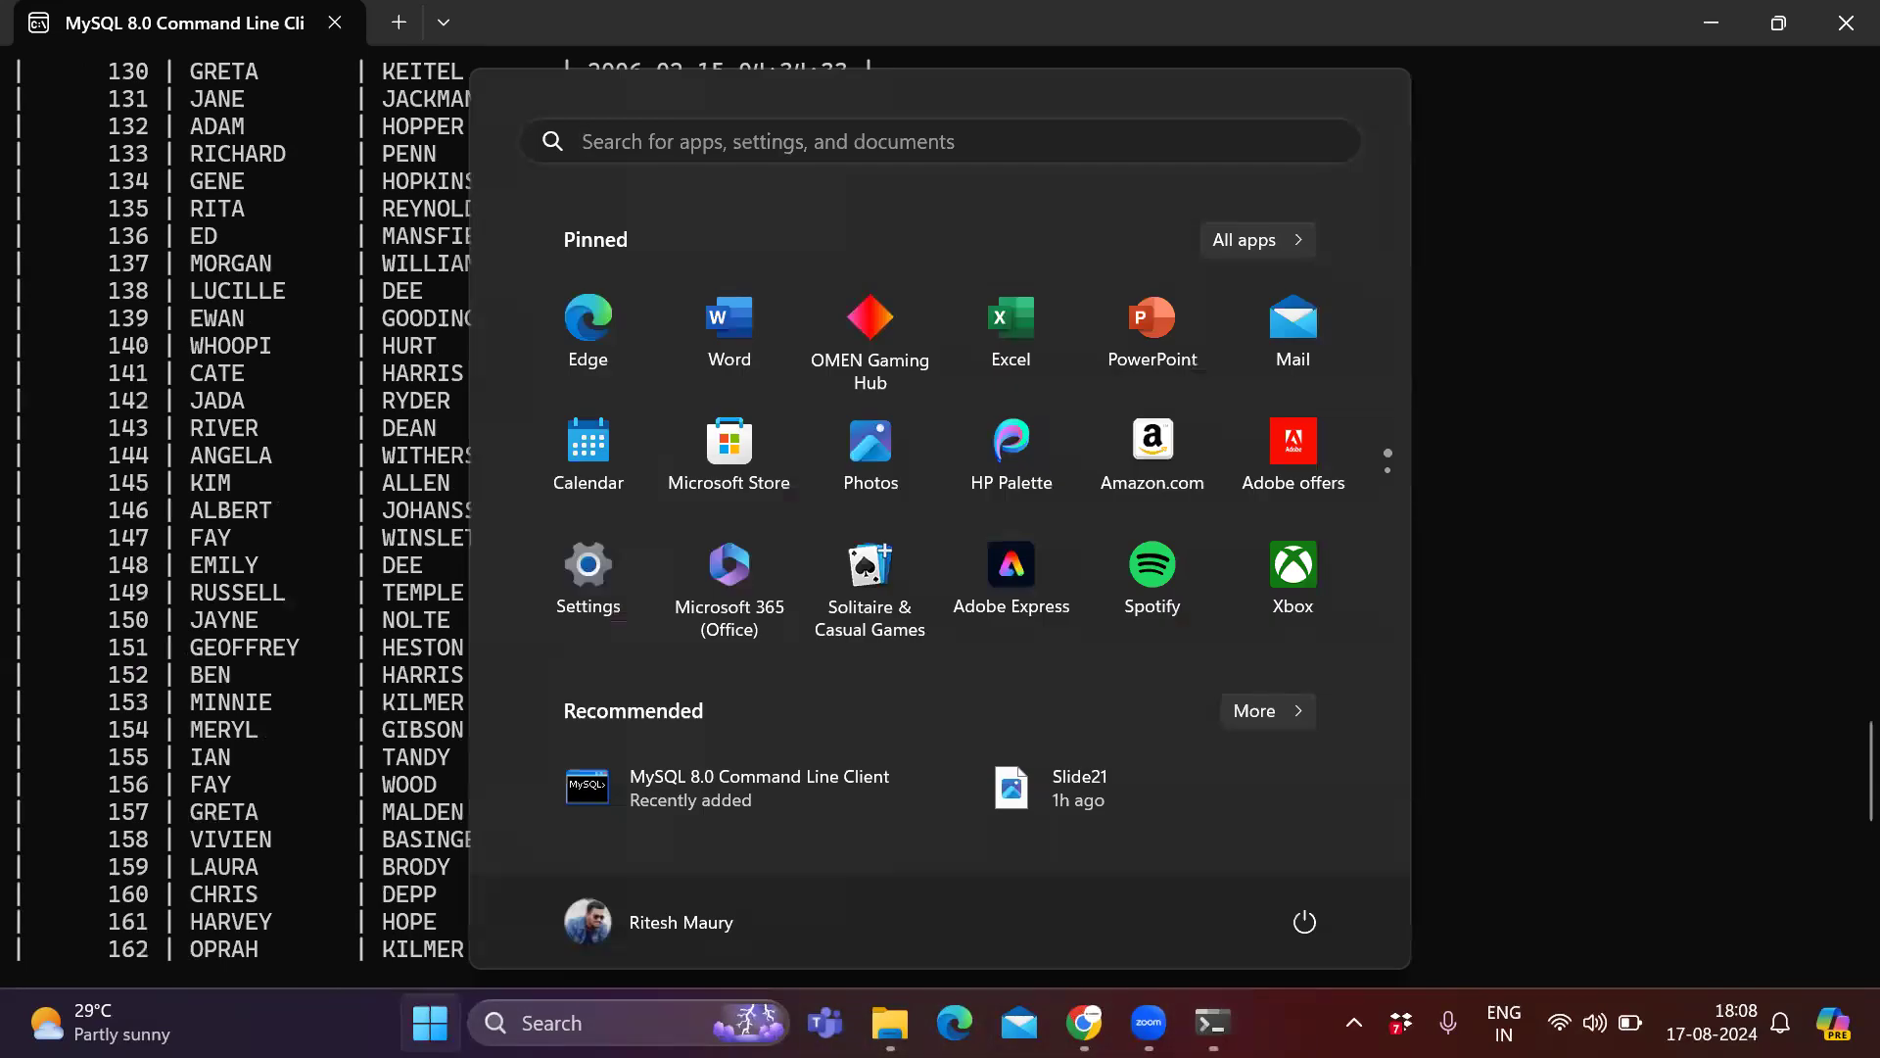
{"action": "type", "text": "benc"}
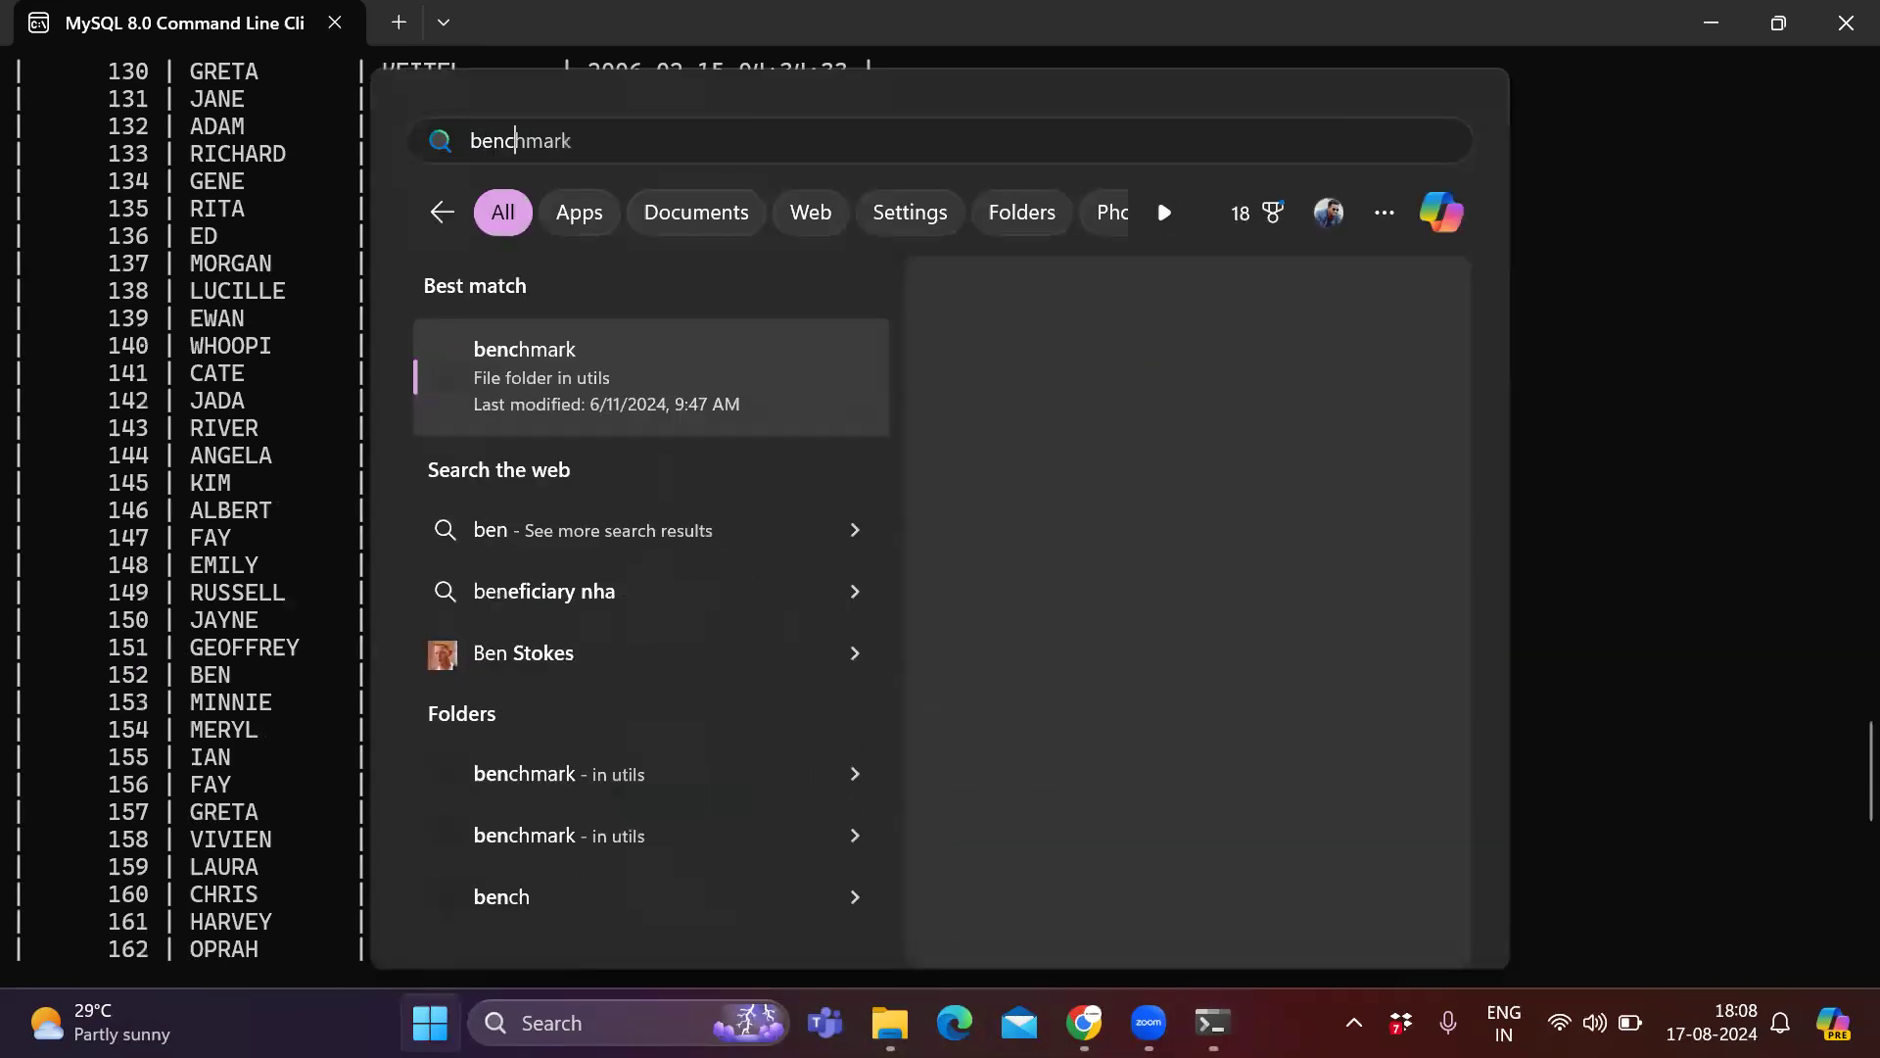
{"action": "type", "text": "h"}
{"action": "key", "text": "BackSpace"}
{"action": "key", "text": "BackSpace"}
{"action": "key", "text": "BackSpace"}
{"action": "key", "text": "BackSpace"}
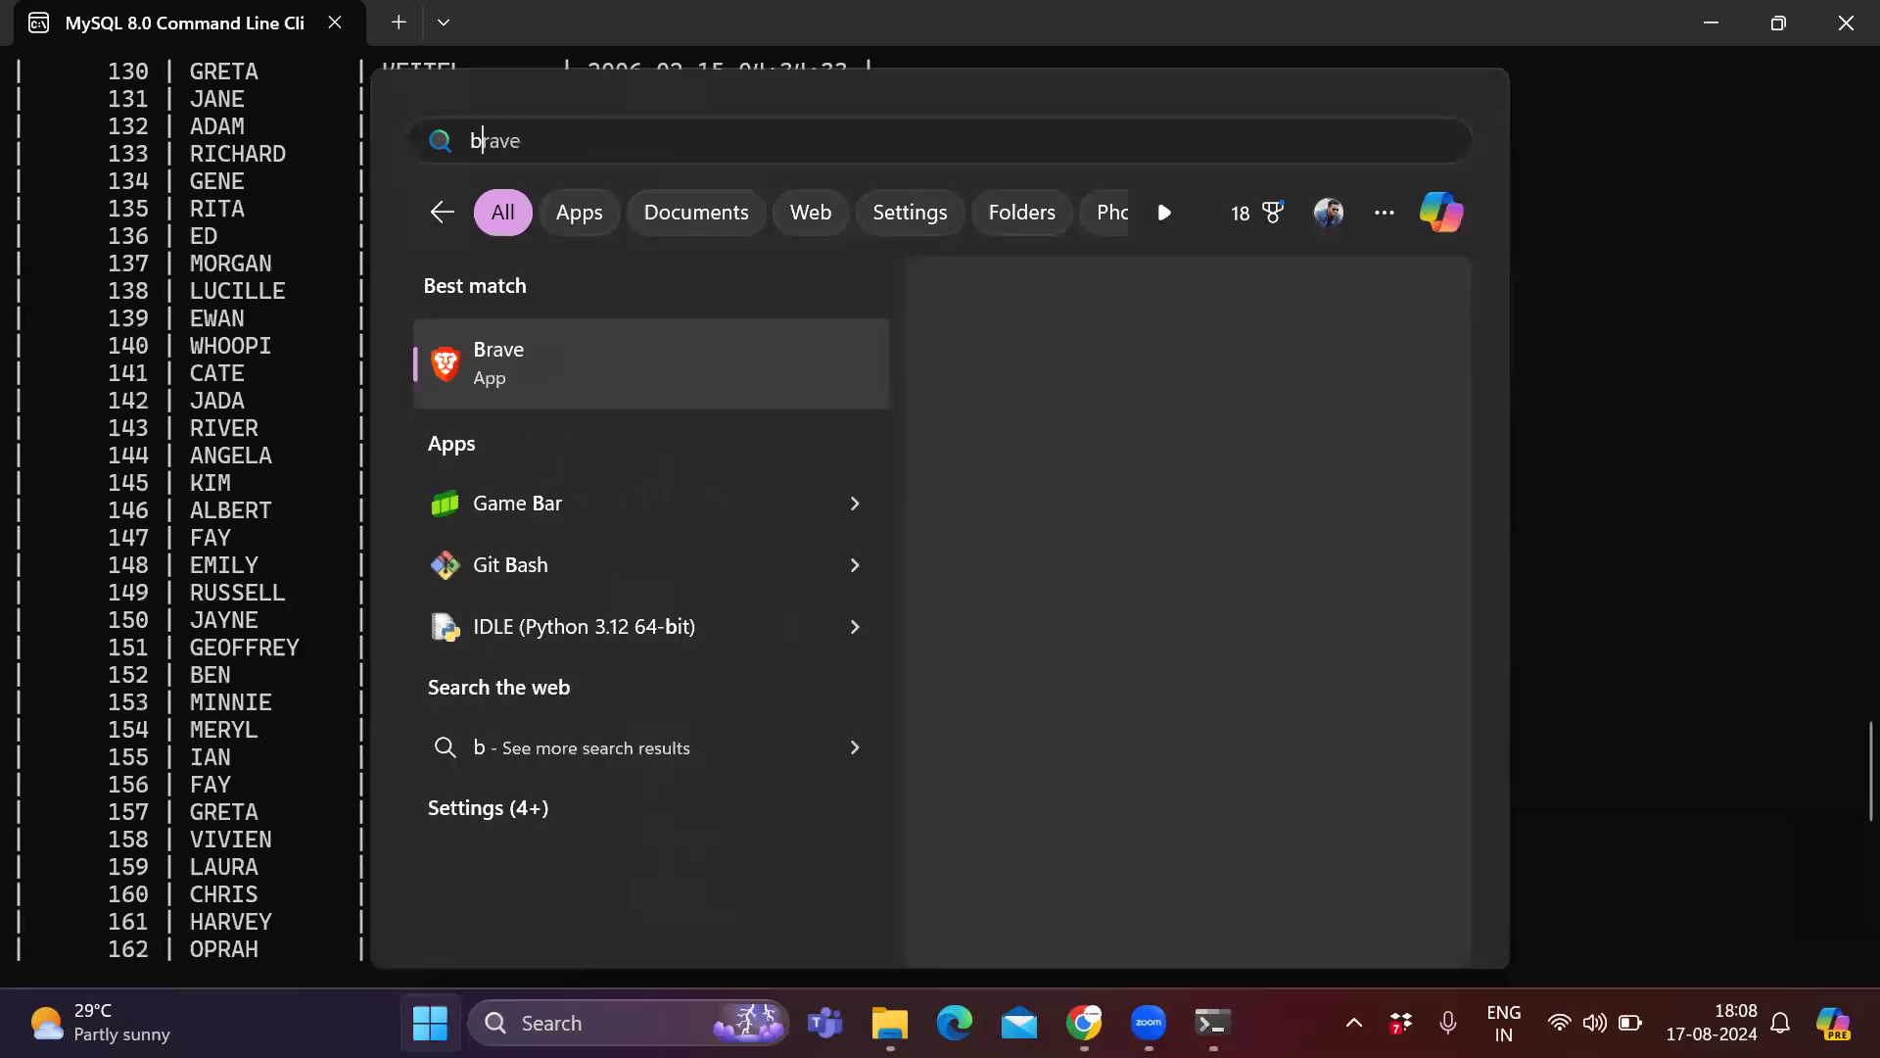
{"action": "key", "text": "BackSpace"}
{"action": "type", "text": "work"}
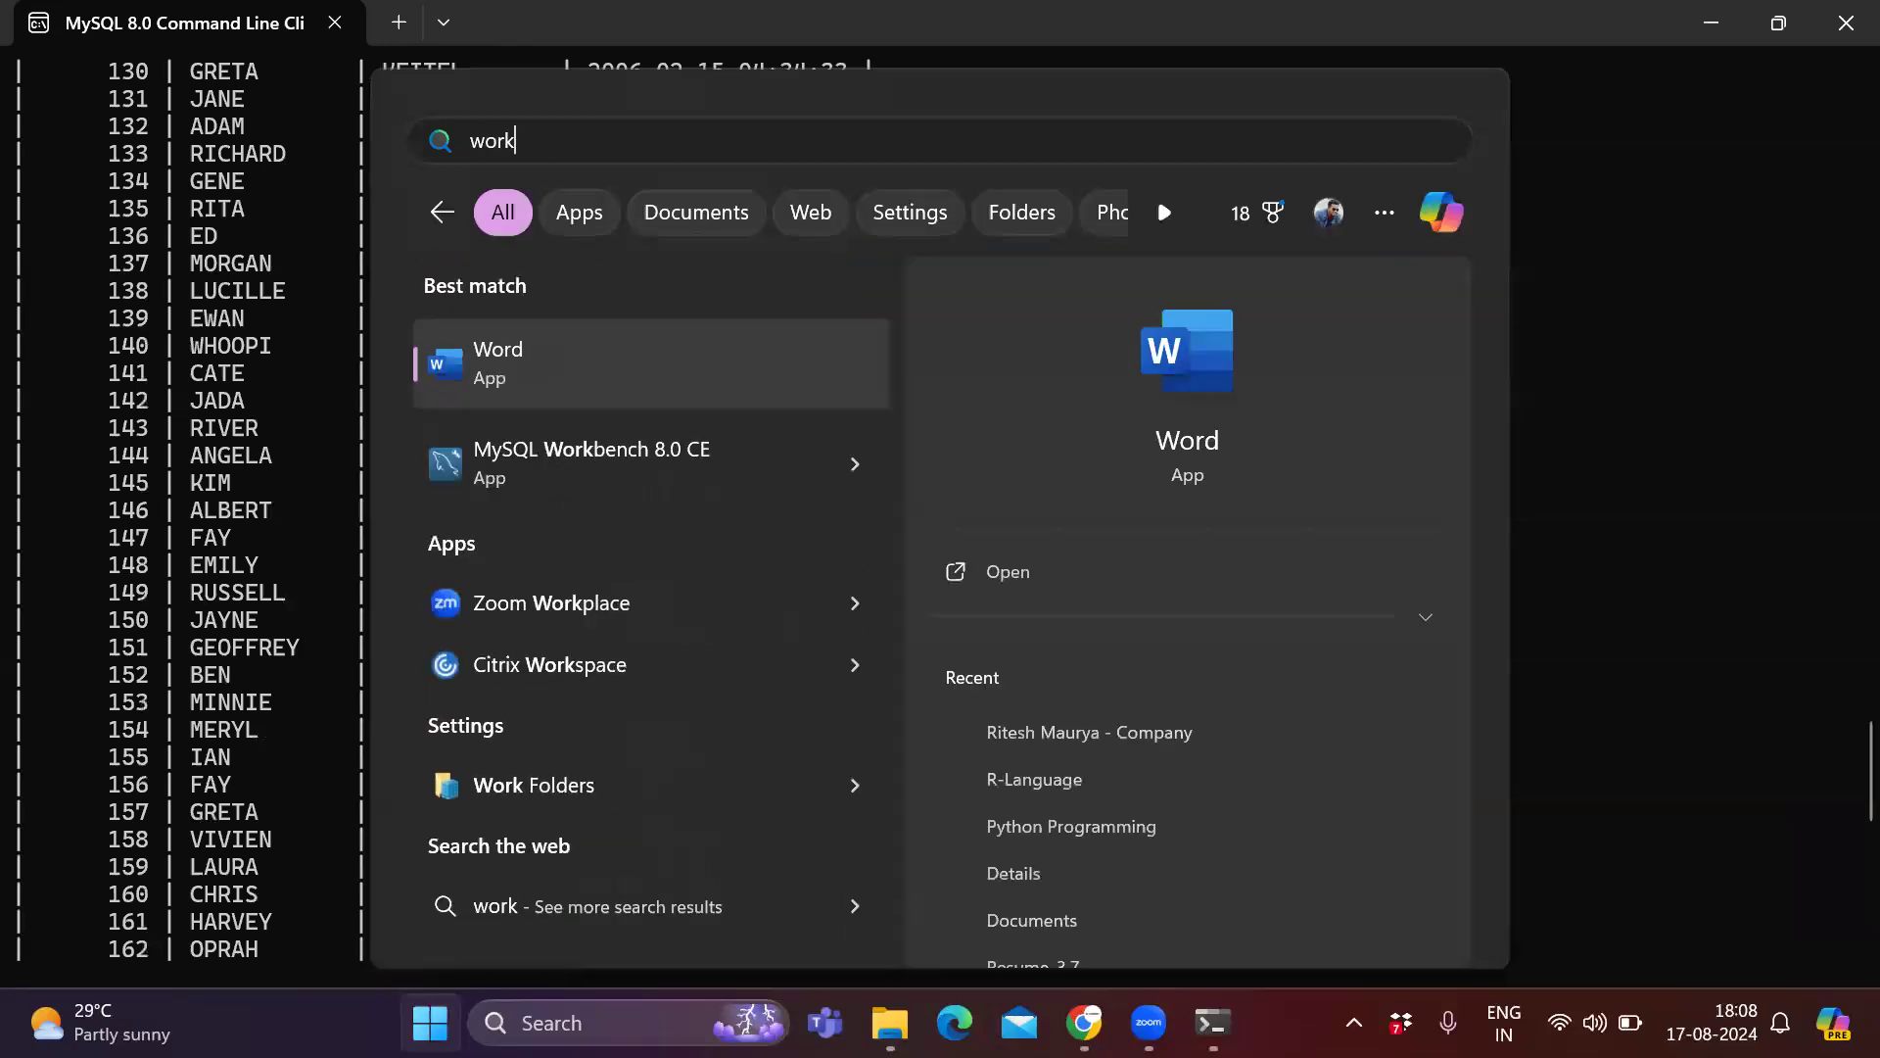
{"action": "left_click", "coordinate": [622, 461]}
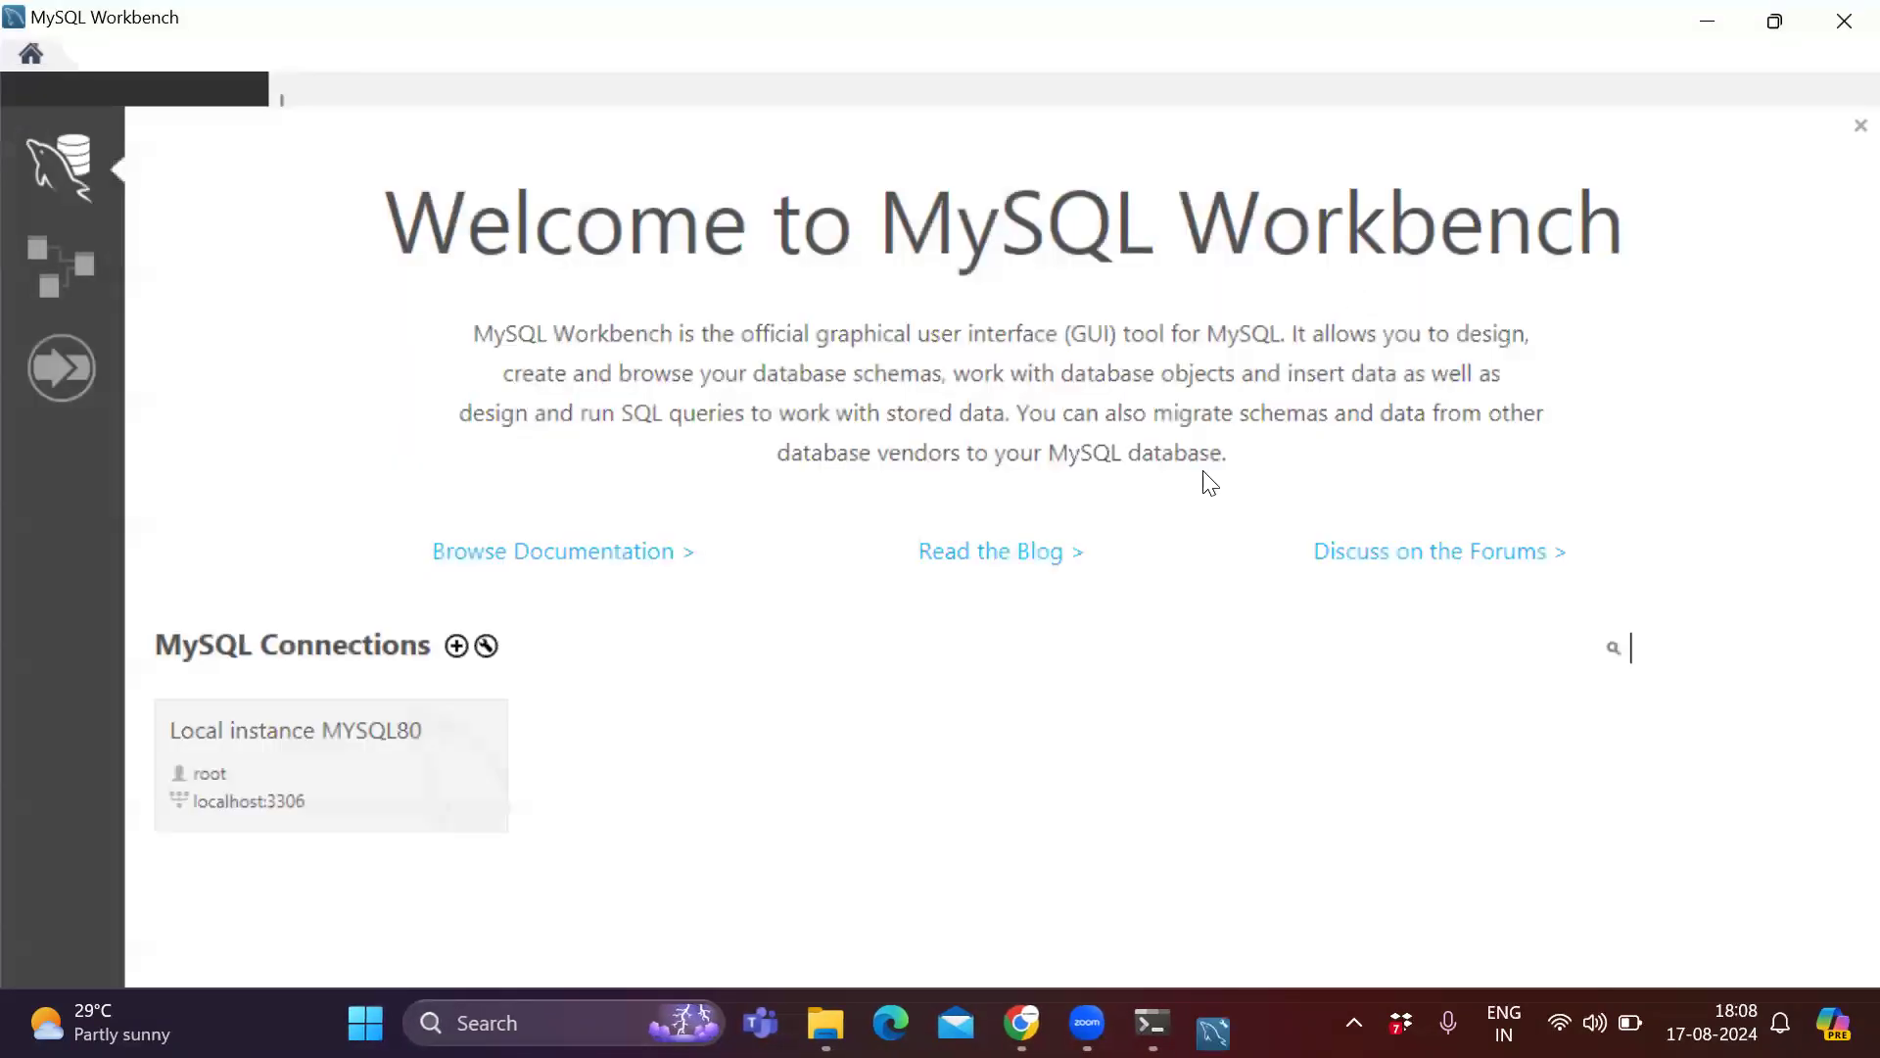
Open the Local instance MYSQL80 connection and enter the root account password to connect.
{"action": "left_click", "coordinate": [284, 774]}
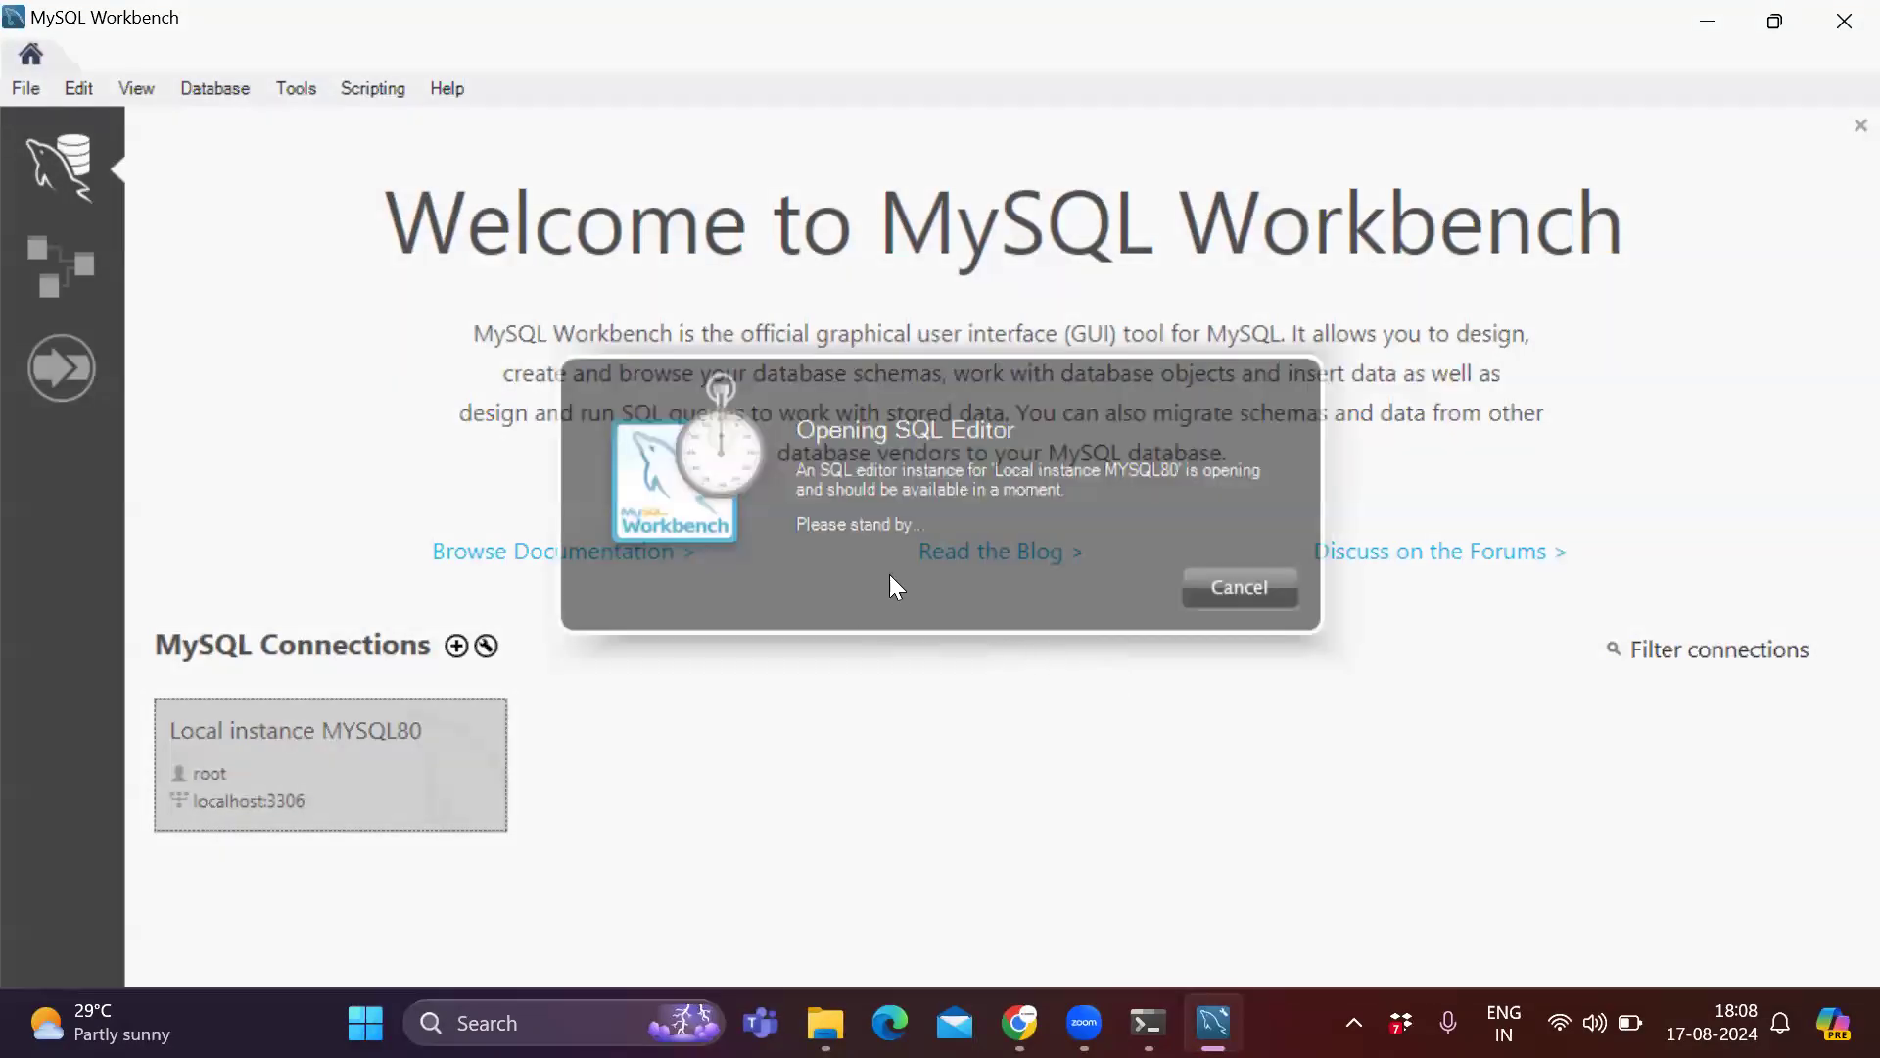
{"action": "type", "text": "*****"}
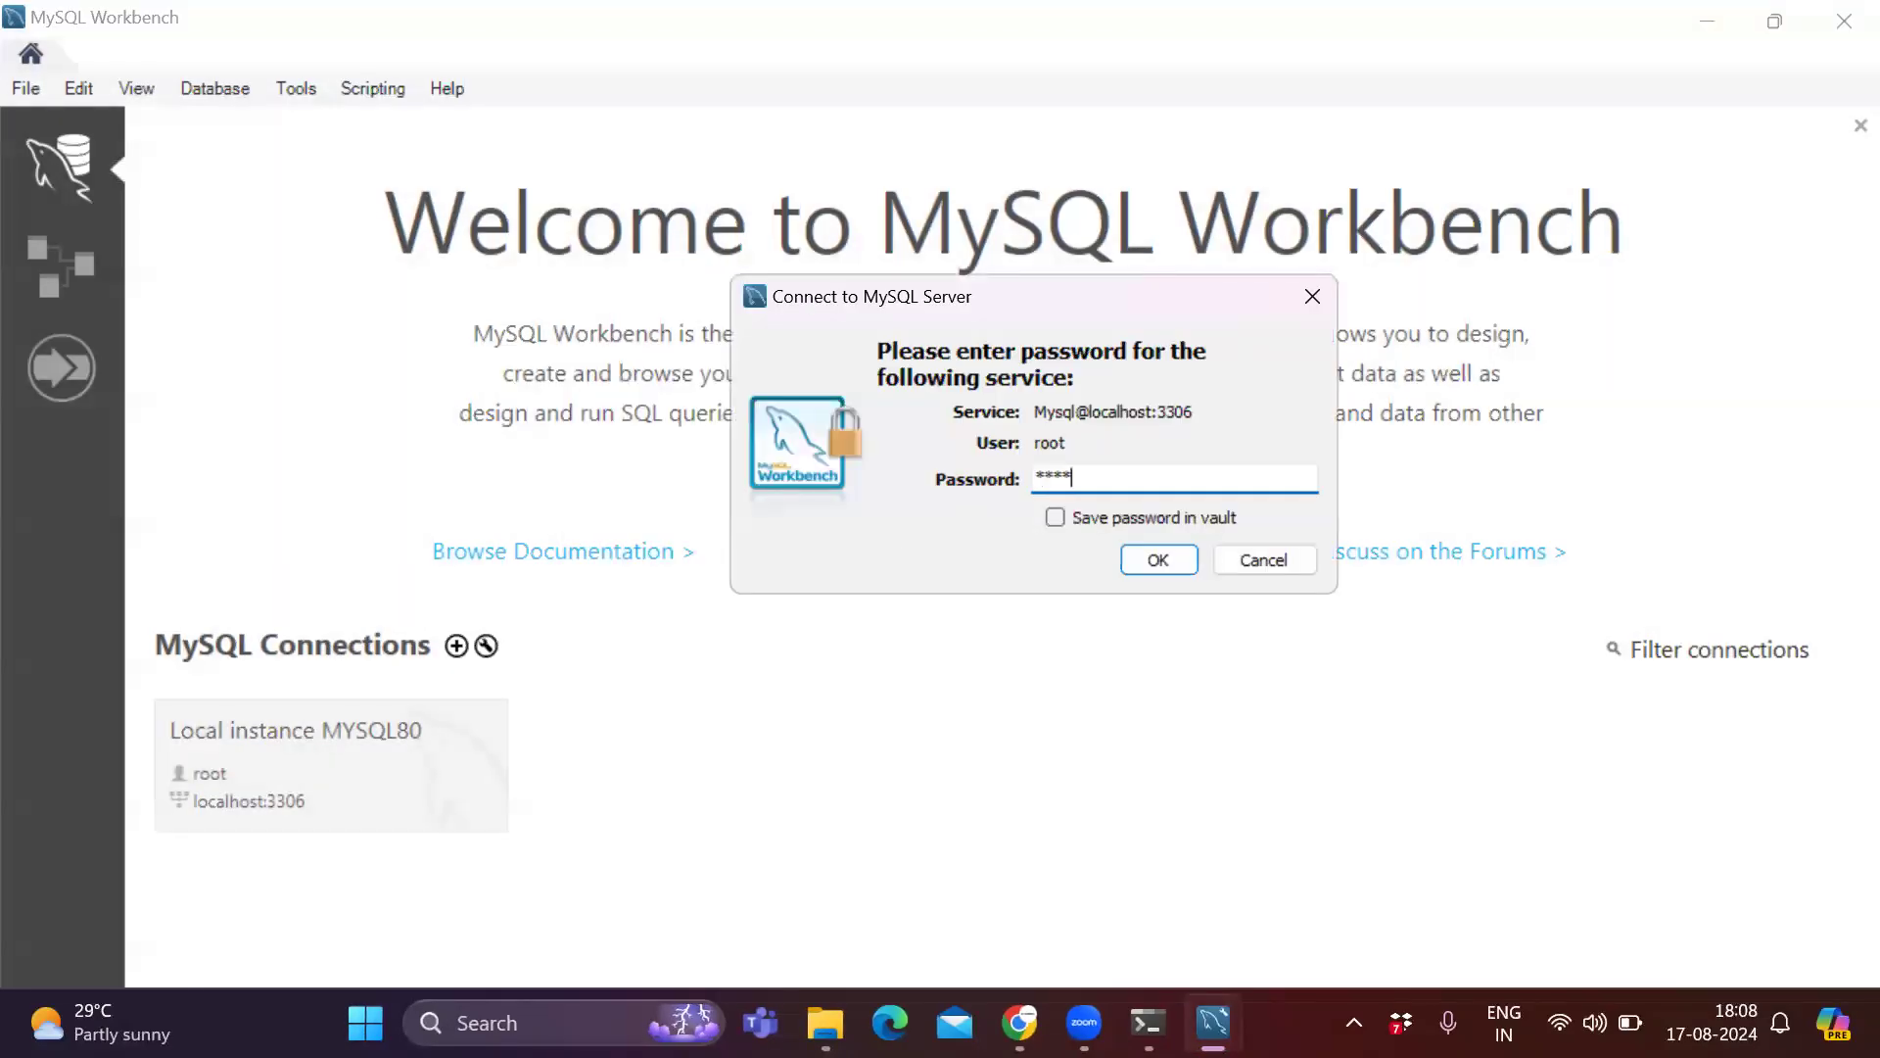
{"action": "type", "text": "***"}
{"action": "left_click", "coordinate": [1063, 516]}
{"action": "left_click", "coordinate": [1062, 521]}
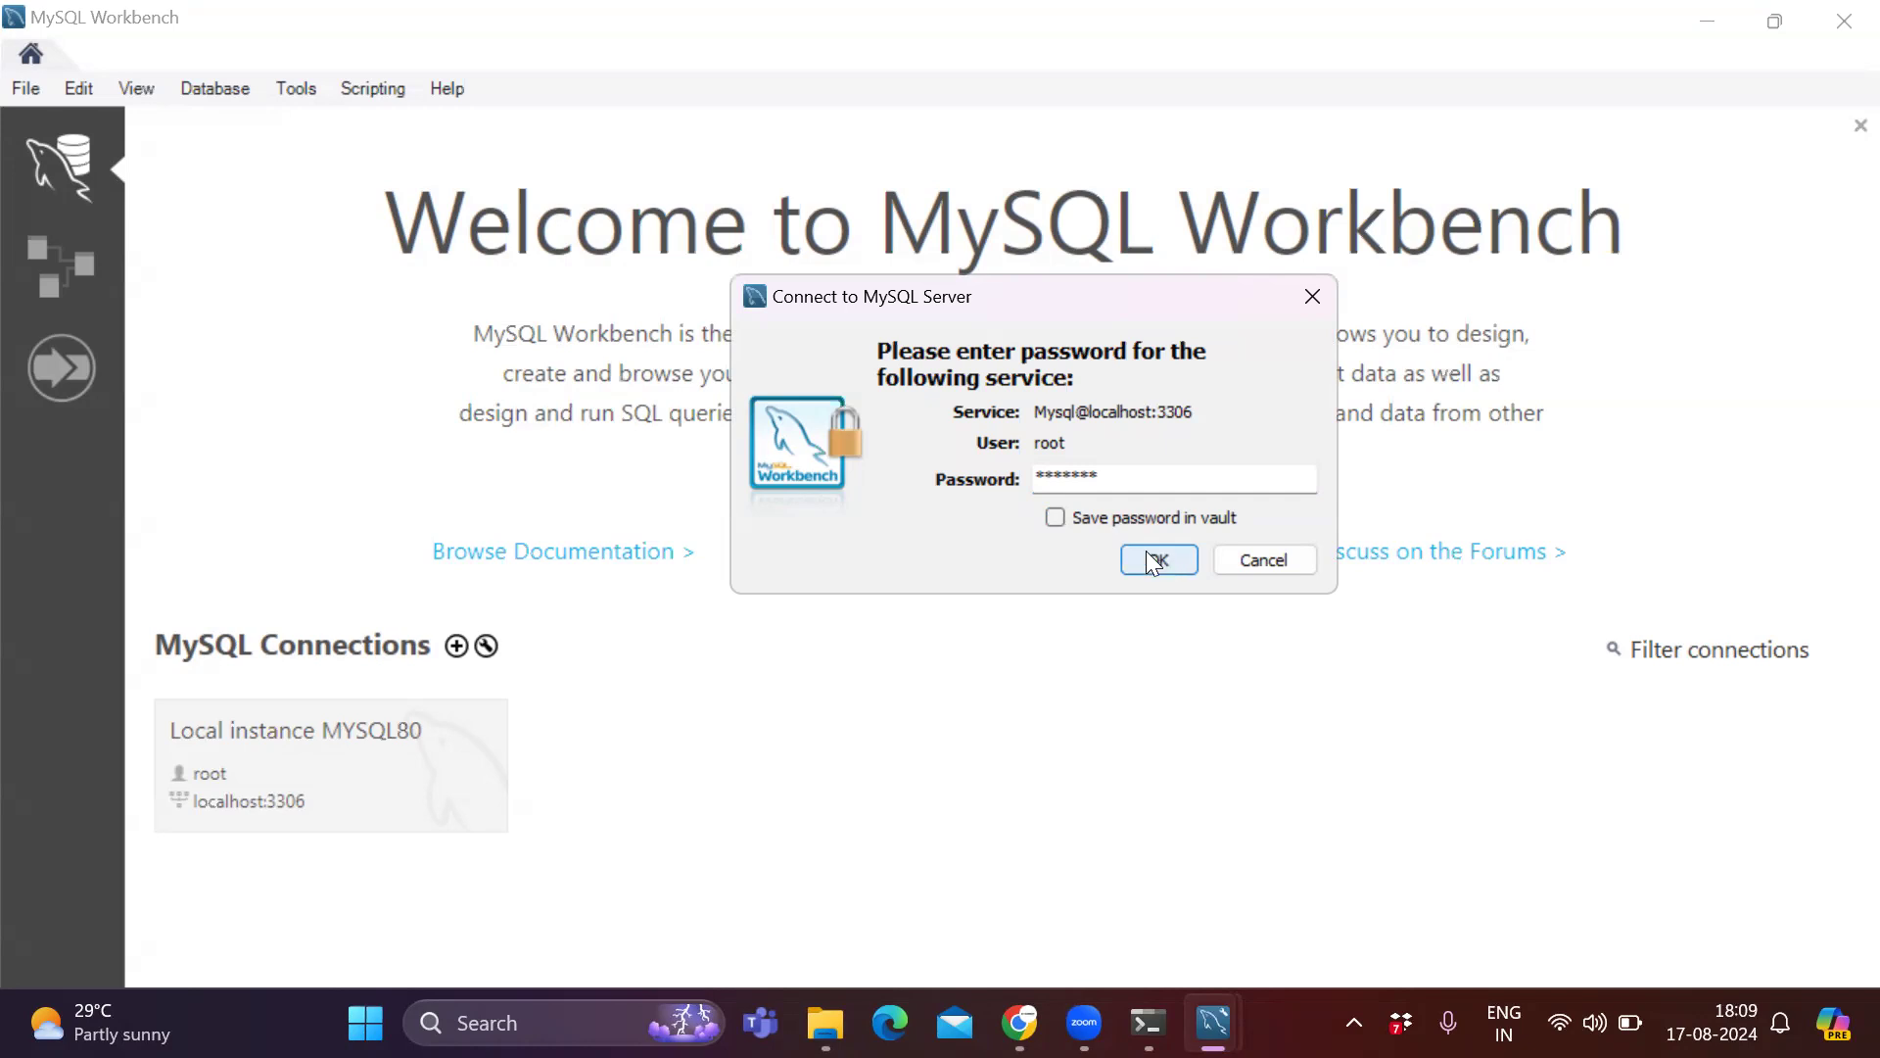
{"action": "left_click", "coordinate": [1155, 560]}
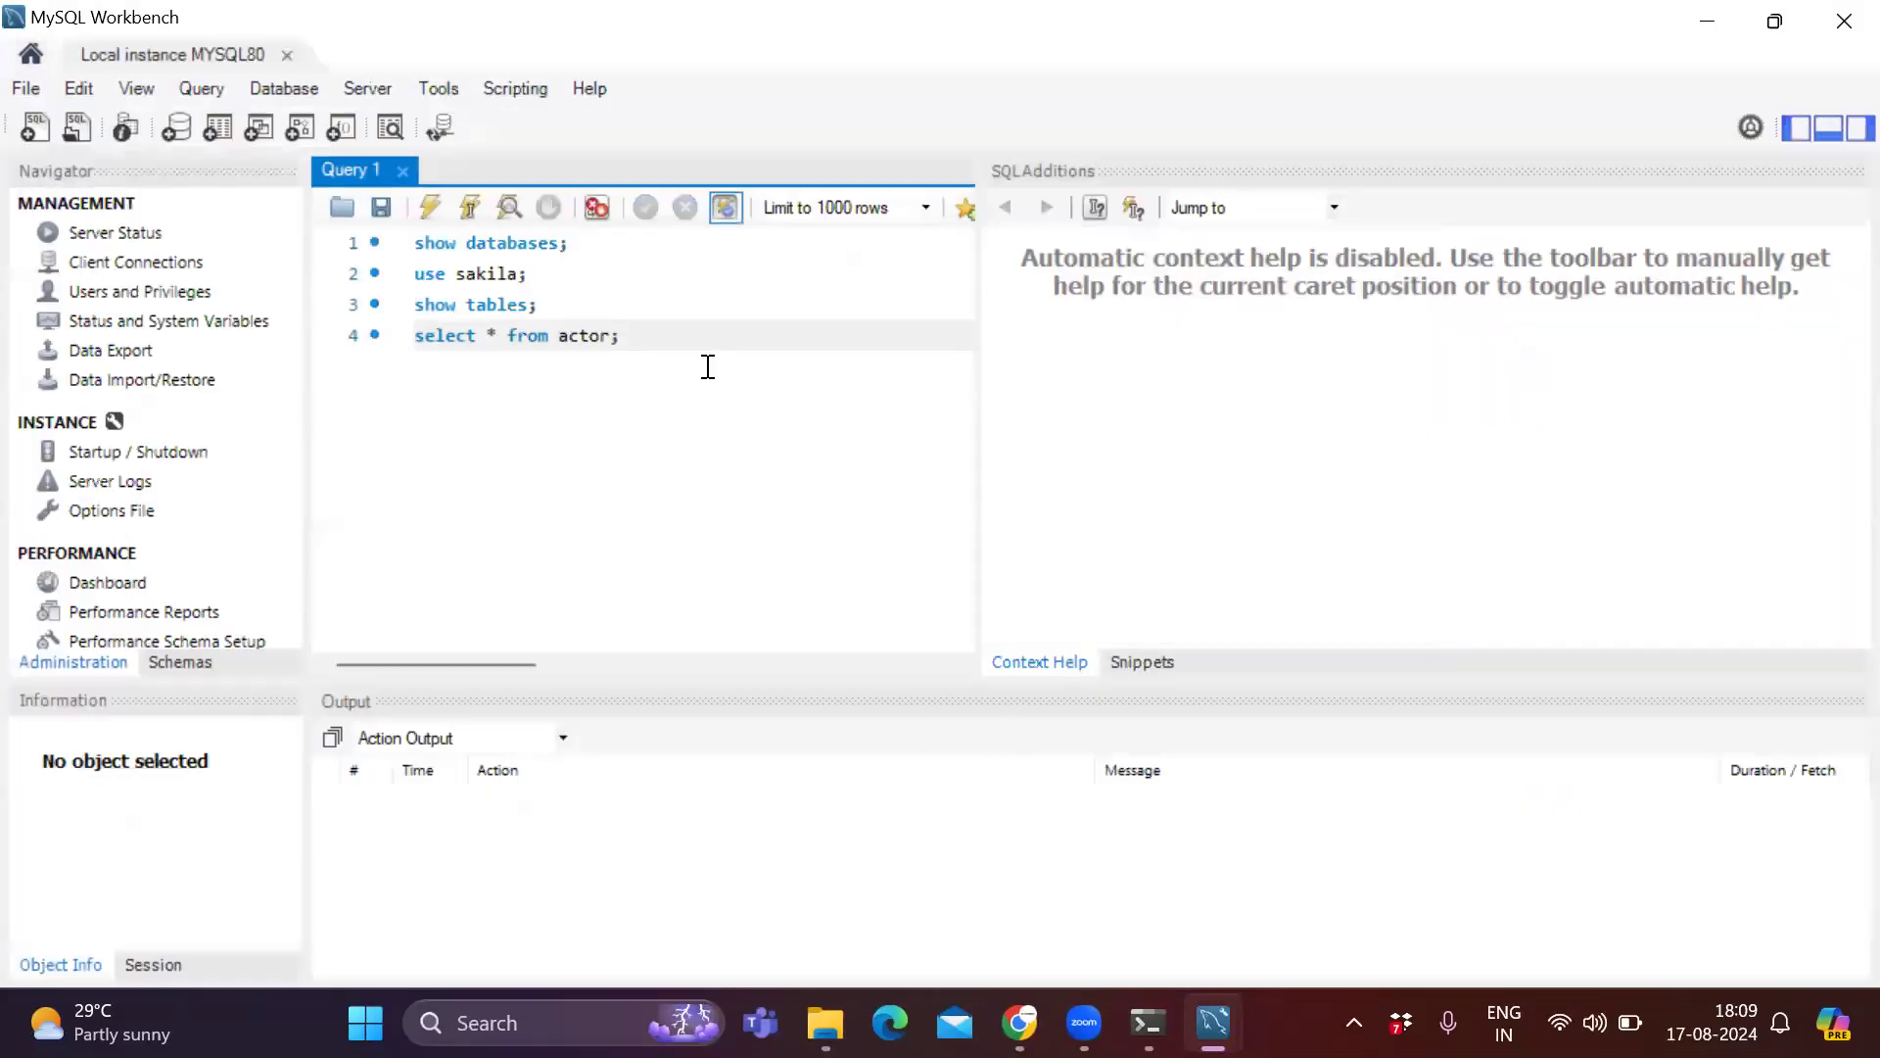
Clear all existing statements from the query editor.
{"action": "key", "text": "ctrl+a"}
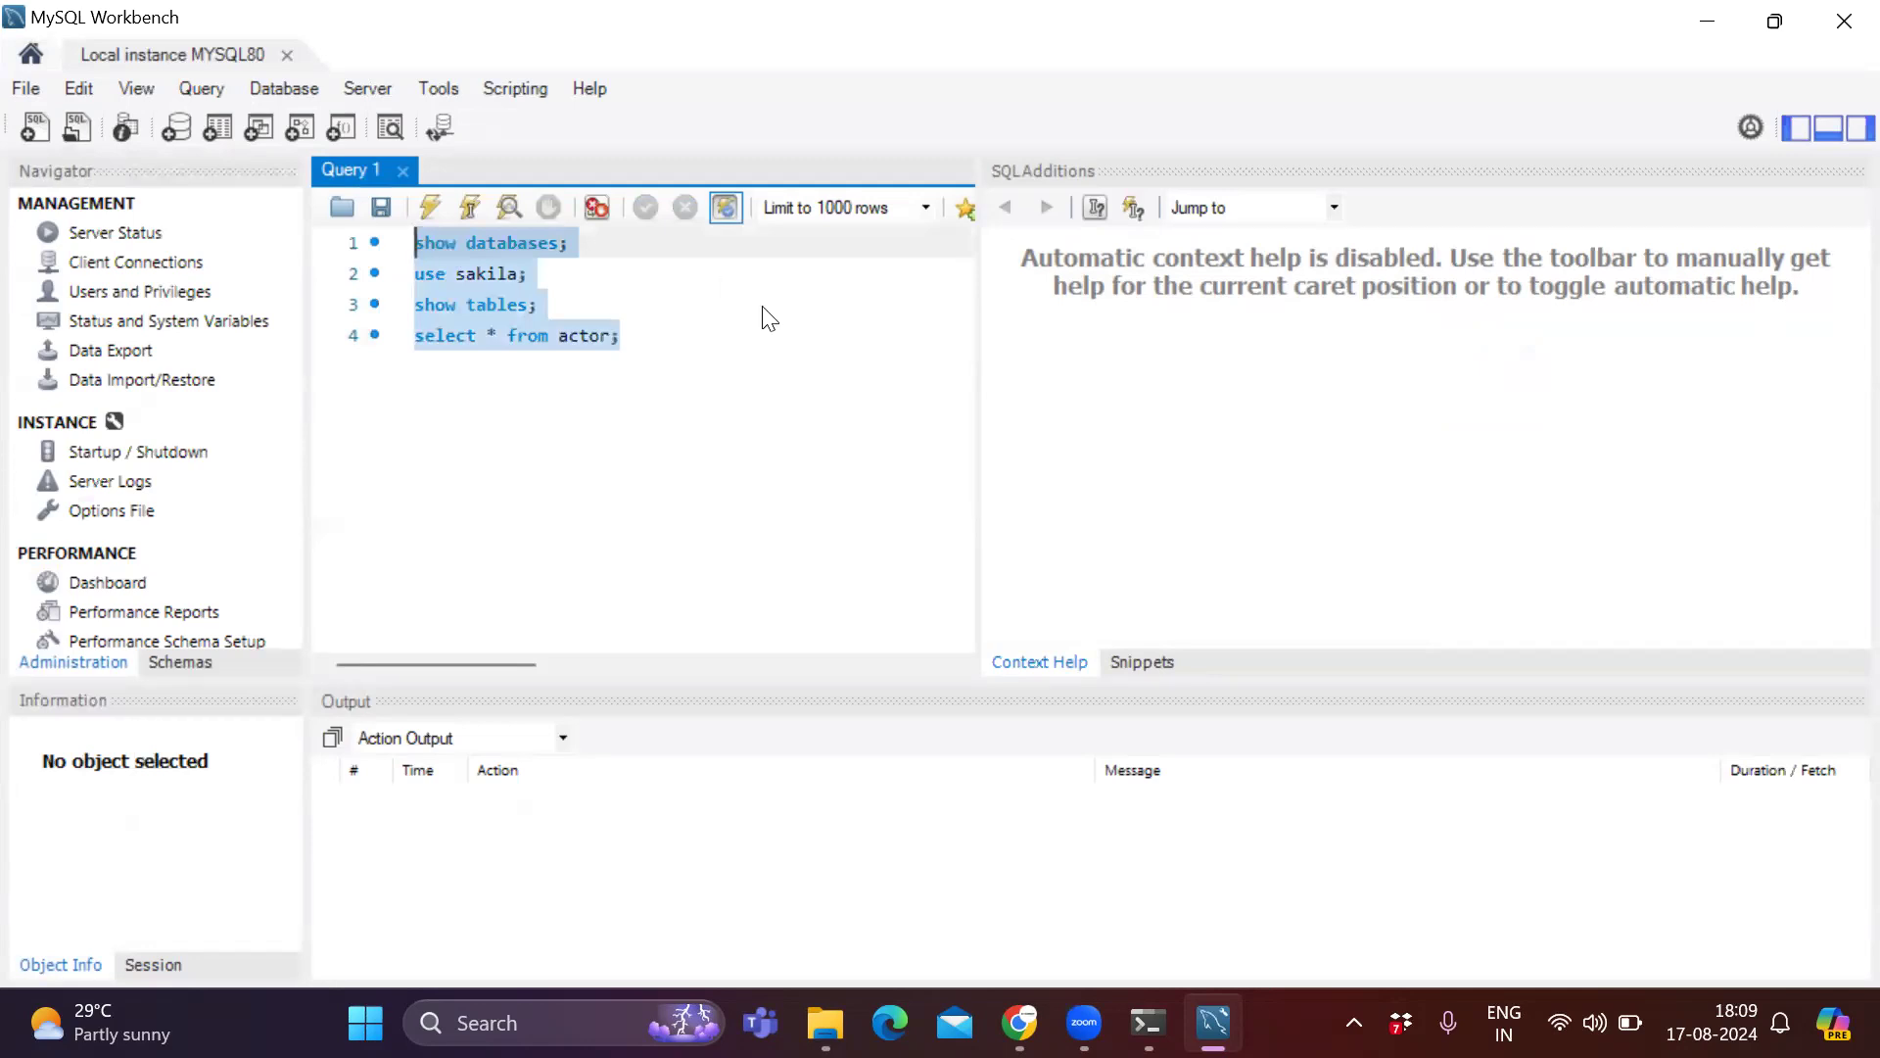
{"action": "left_click", "coordinate": [641, 304]}
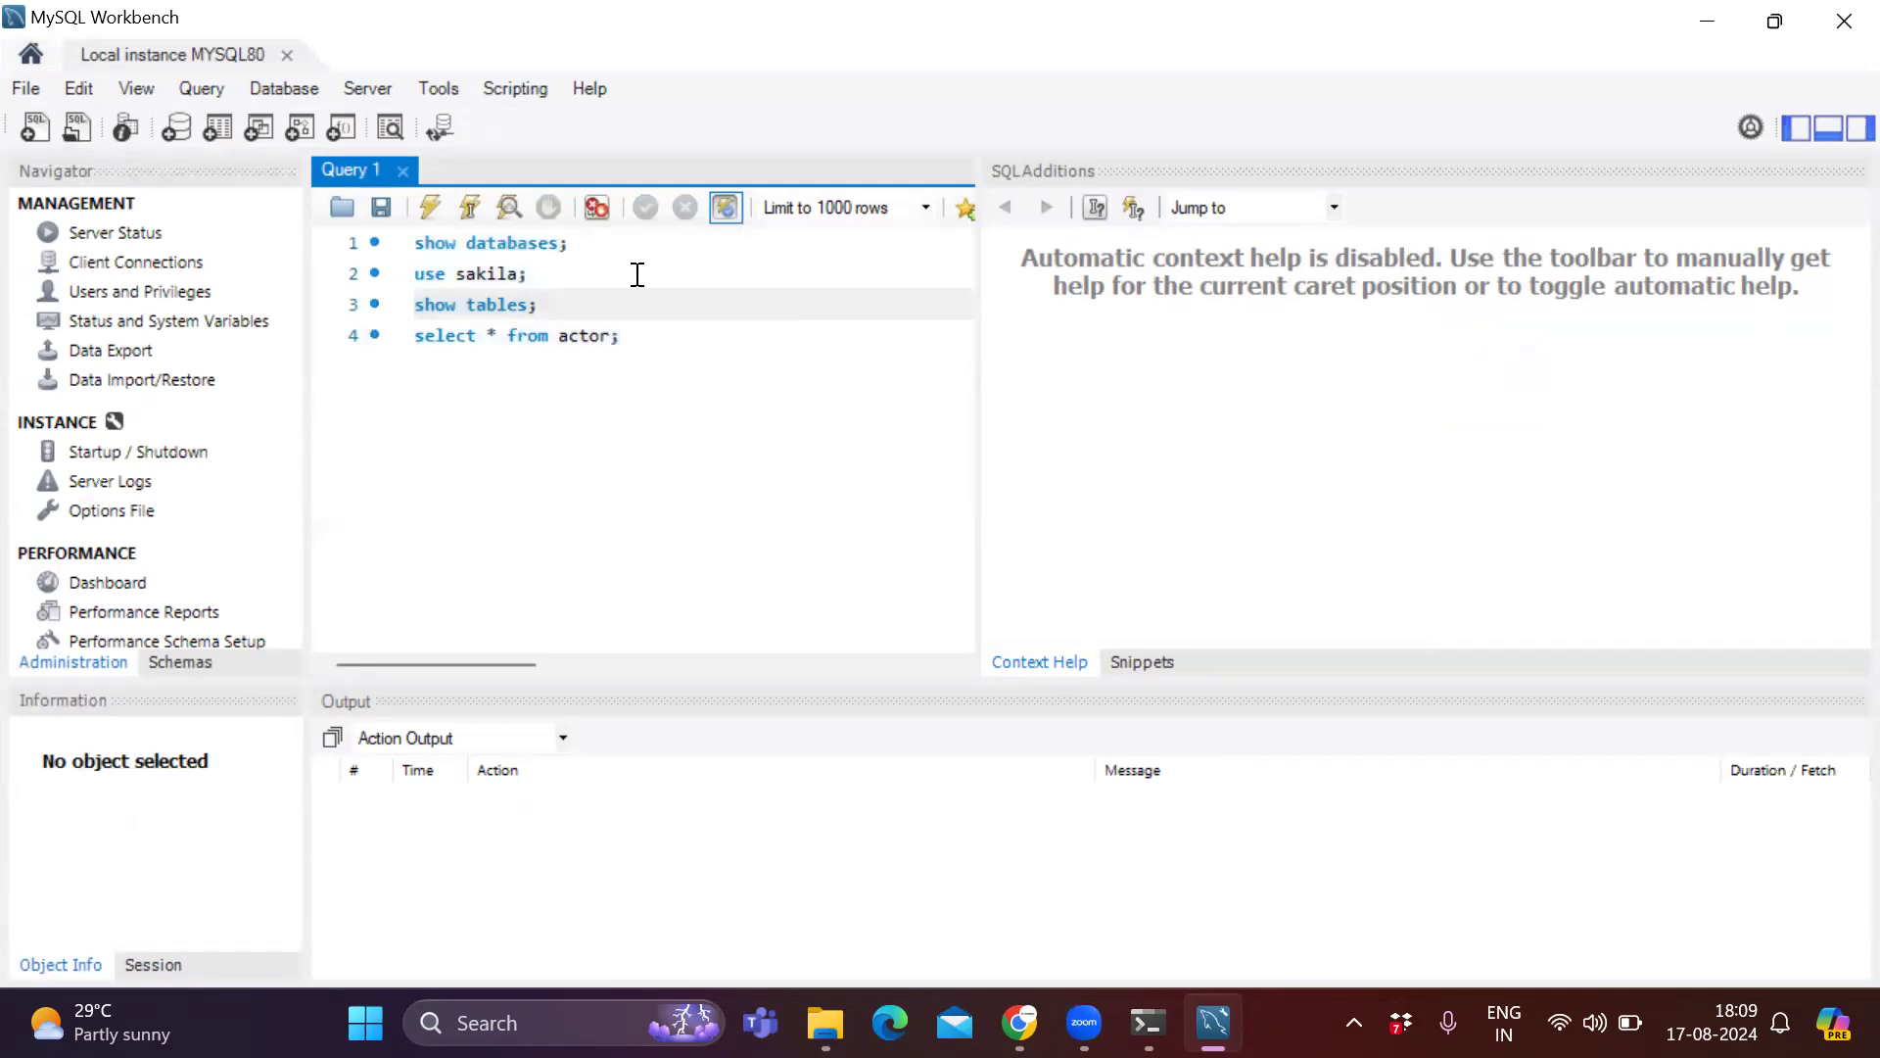
{"action": "left_click_drag", "start_coordinate": [681, 342], "coordinate": [328, 251]}
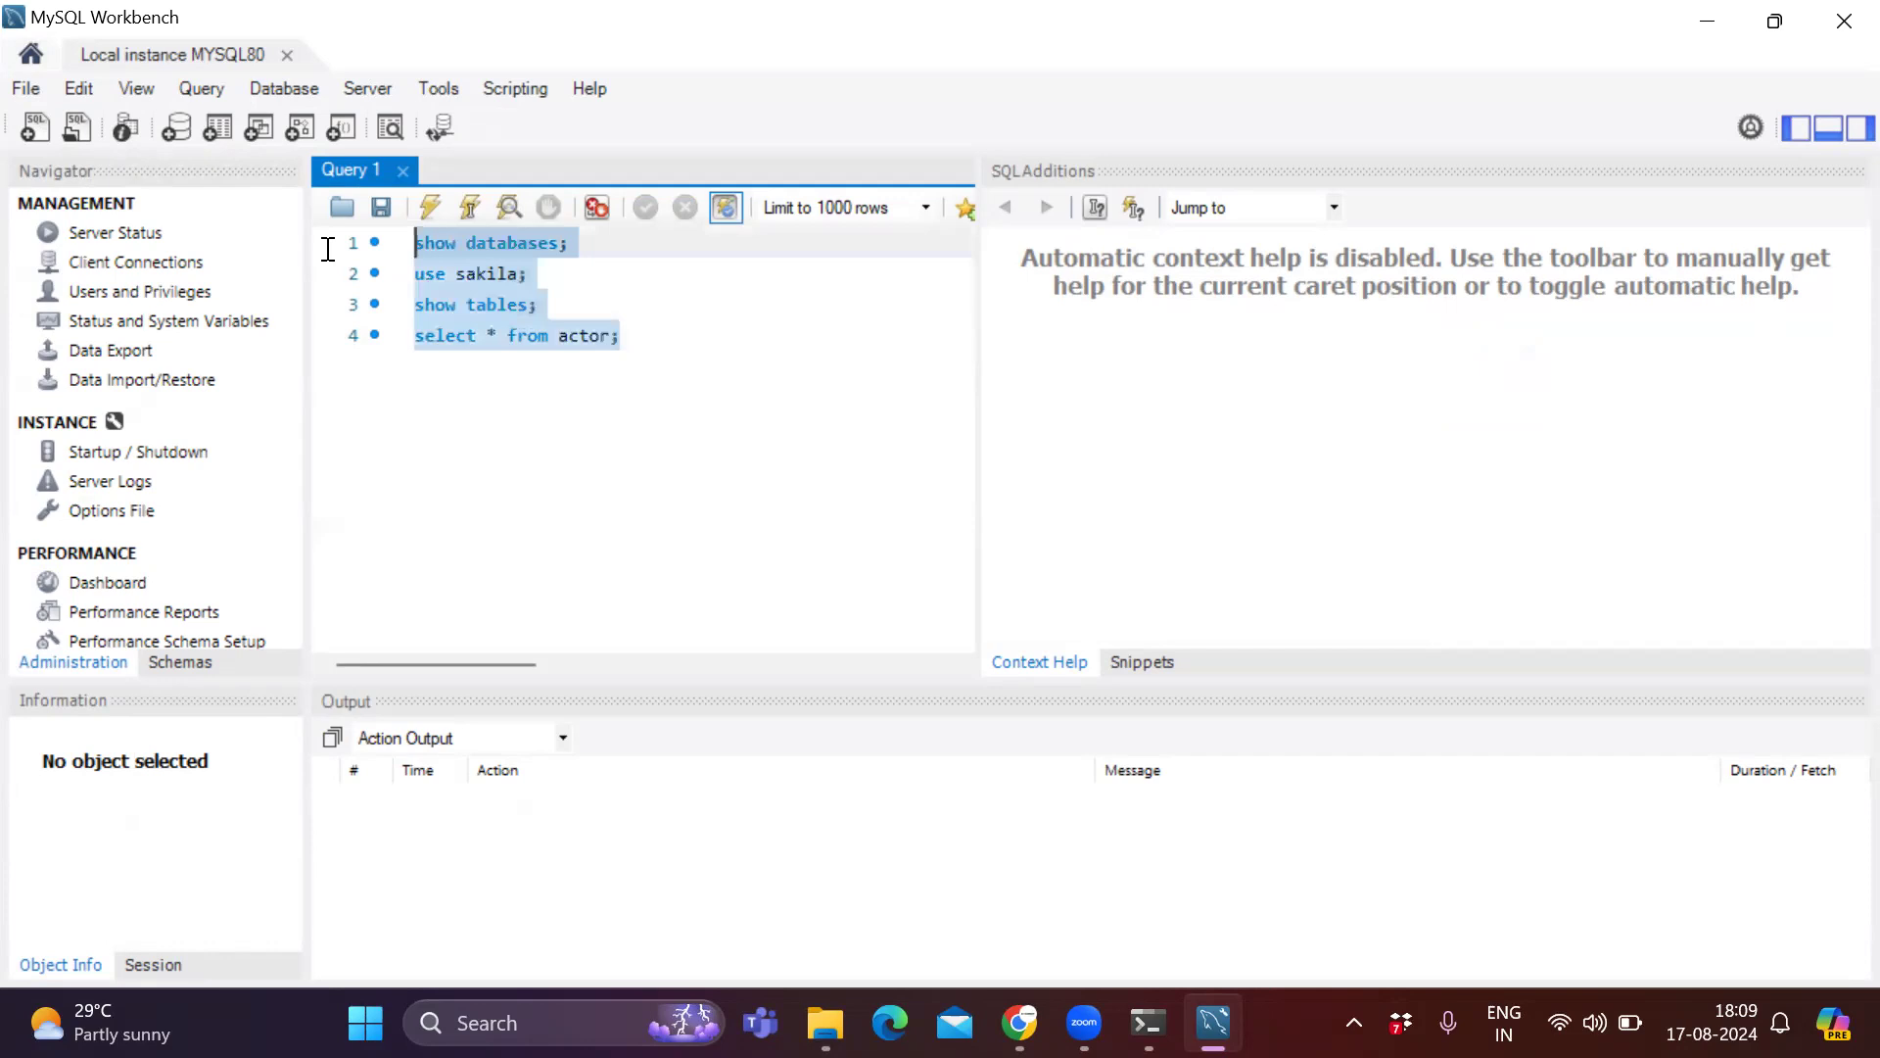
{"action": "key", "text": "Delete"}
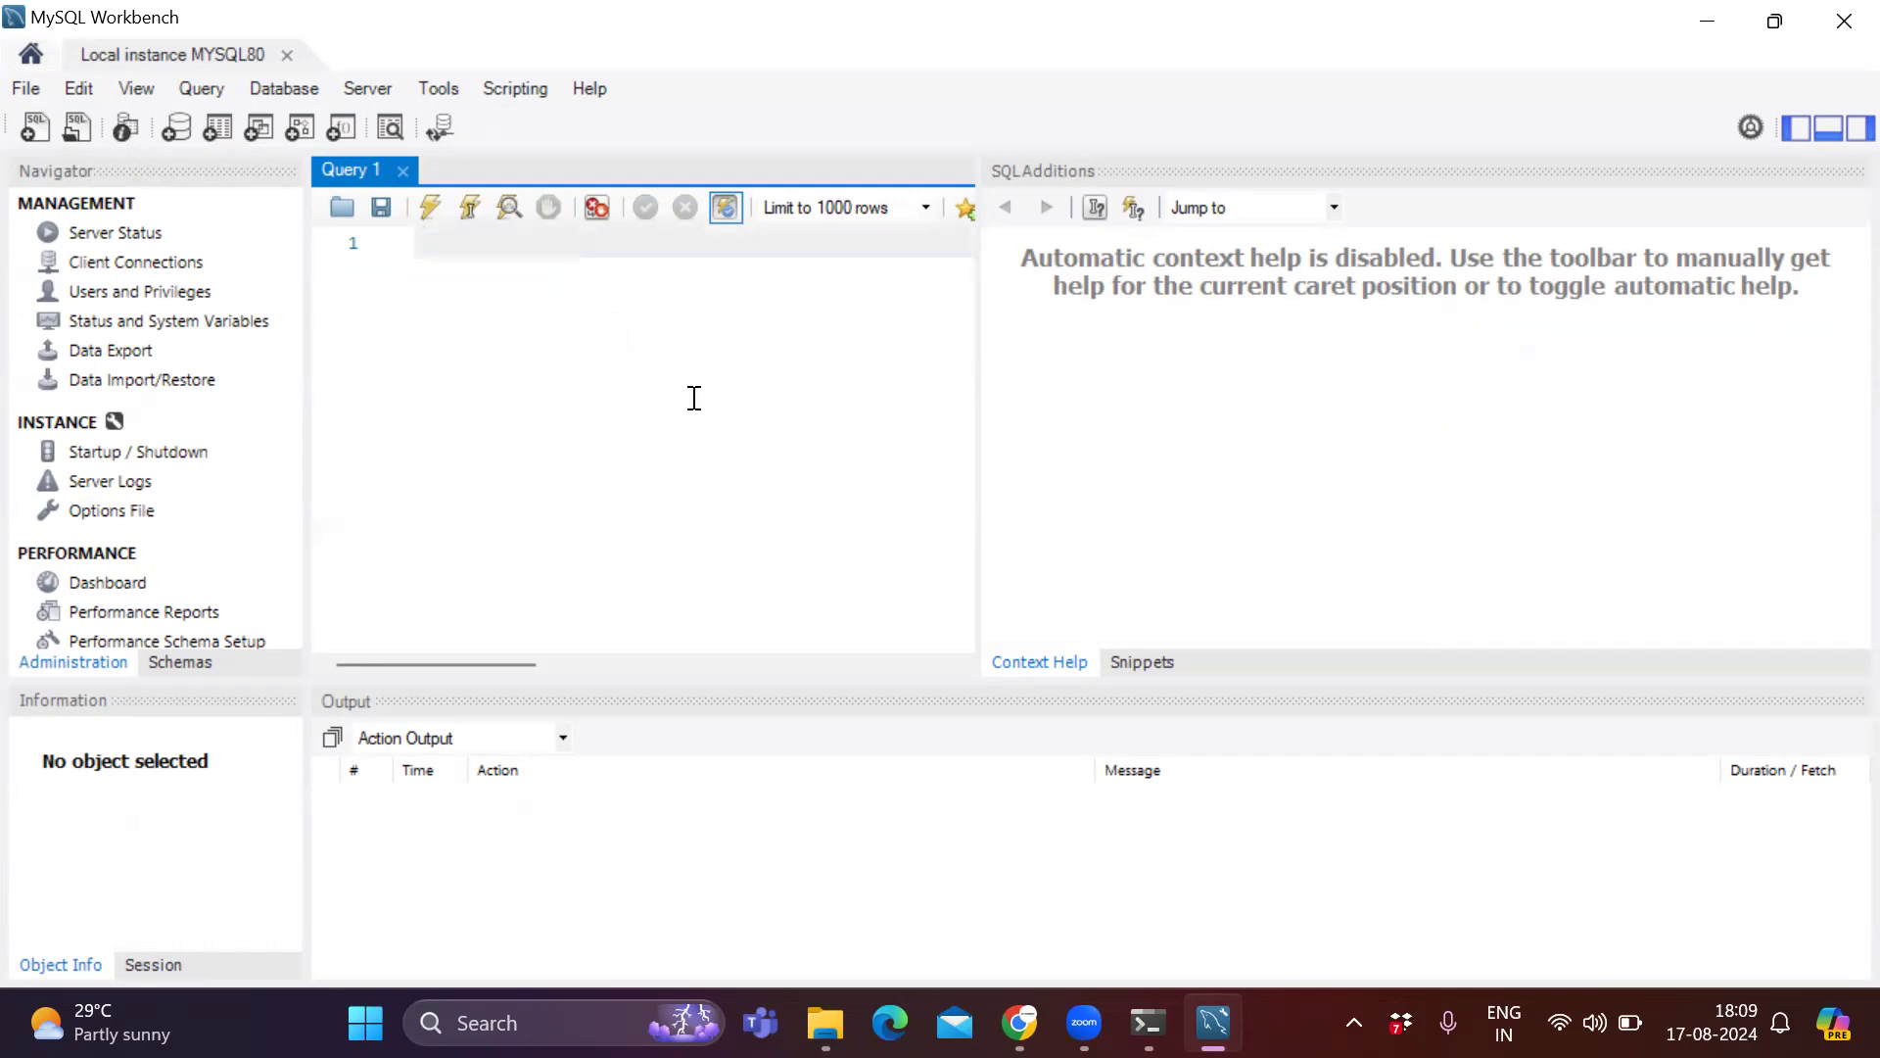
Write show databases; in the query editor and execute it.
{"action": "type", "text": "show database;"}
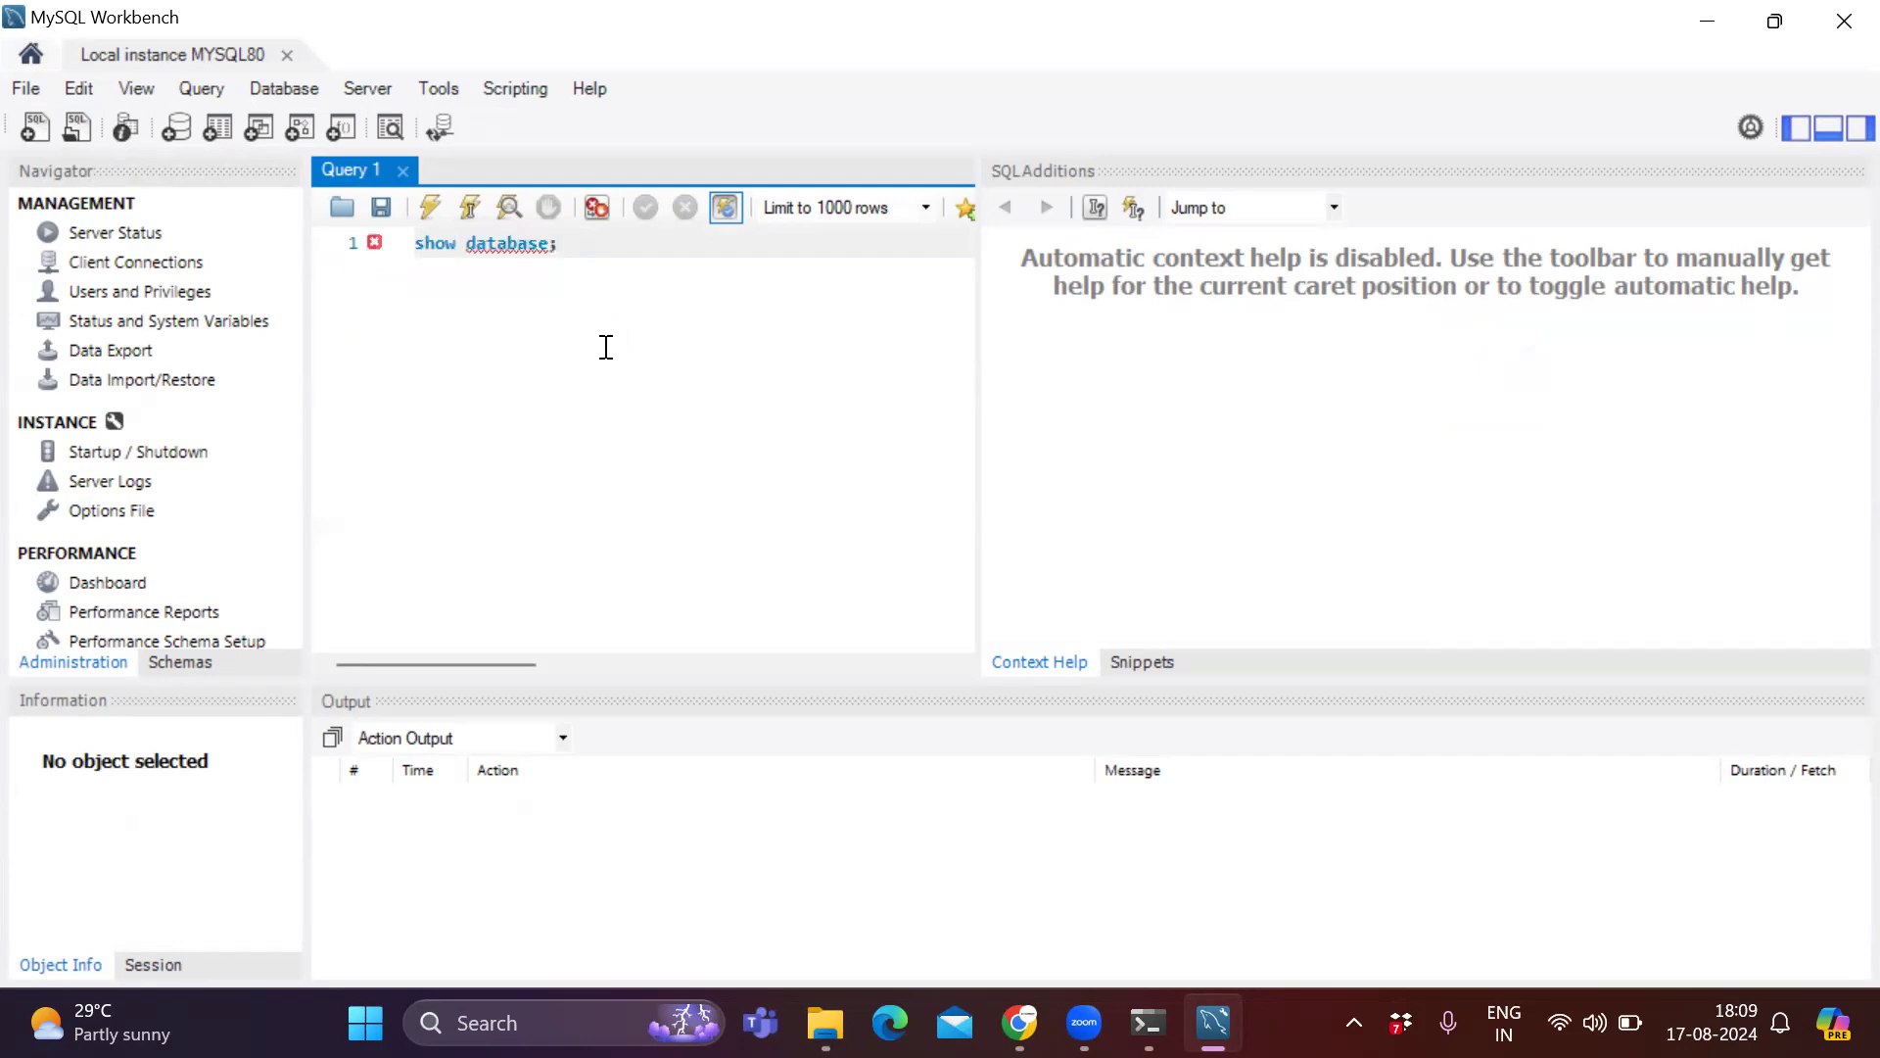
{"action": "key", "text": "Left"}
{"action": "type", "text": "s"}
{"action": "left_click", "coordinate": [474, 206]}
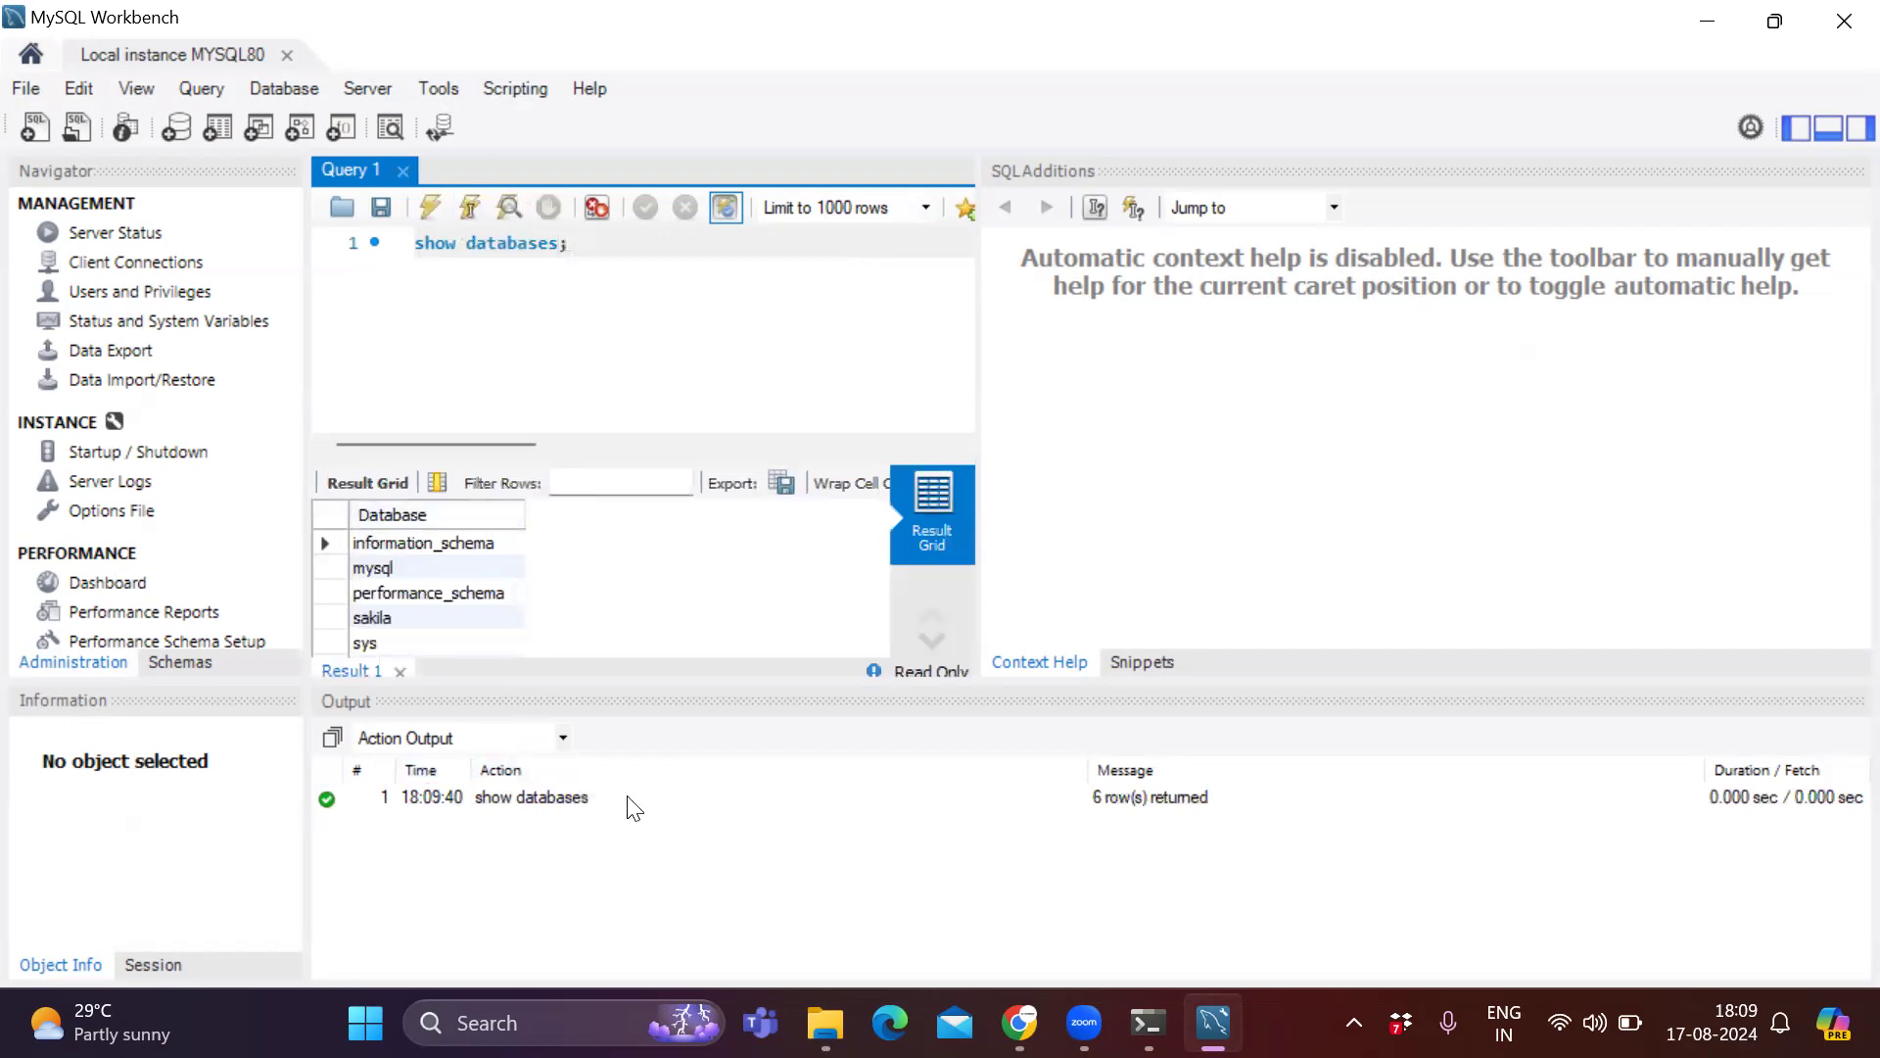
Add use mysql; on a new line and execute it.
{"action": "left_click", "coordinate": [748, 242]}
{"action": "key", "text": "Return"}
{"action": "type", "text": "se"}
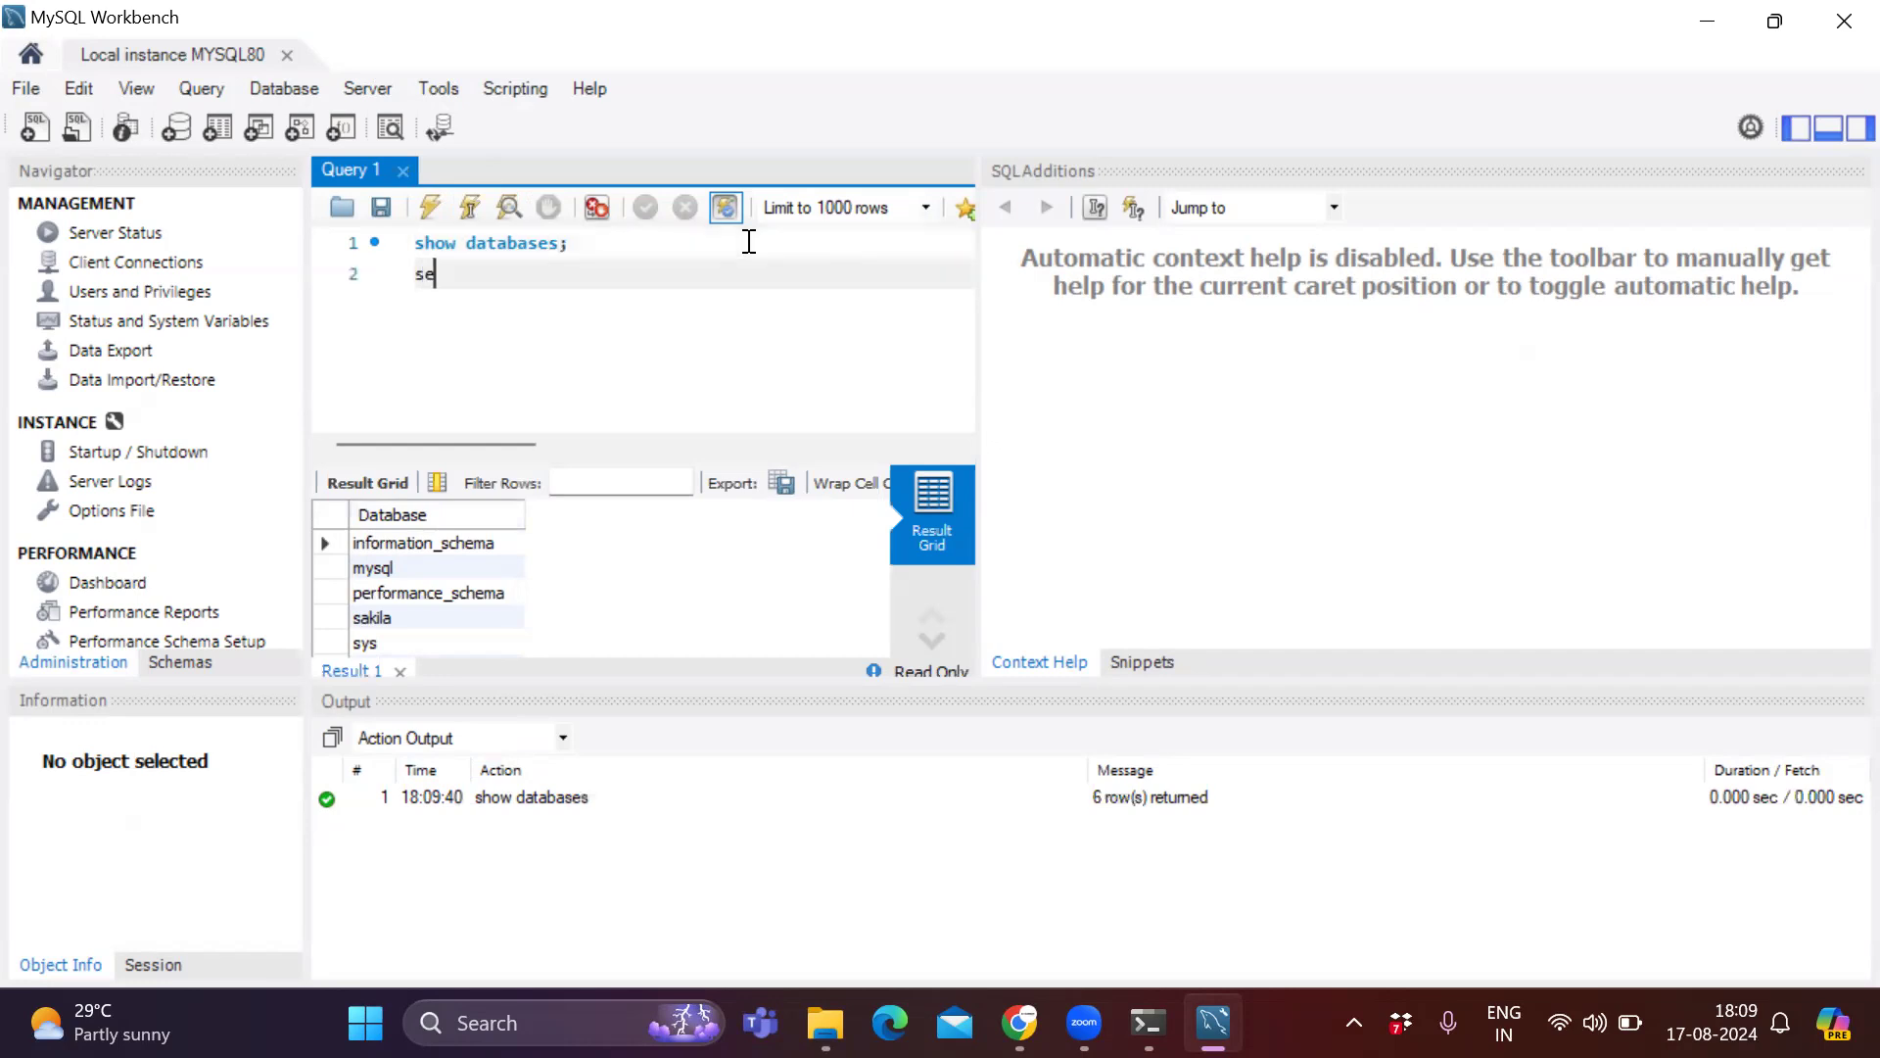
{"action": "key", "text": "BackSpace"}
{"action": "key", "text": "BackSpace"}
{"action": "type", "text": "use"}
{"action": "type", "text": "mysql;"}
{"action": "left_click", "coordinate": [475, 207]}
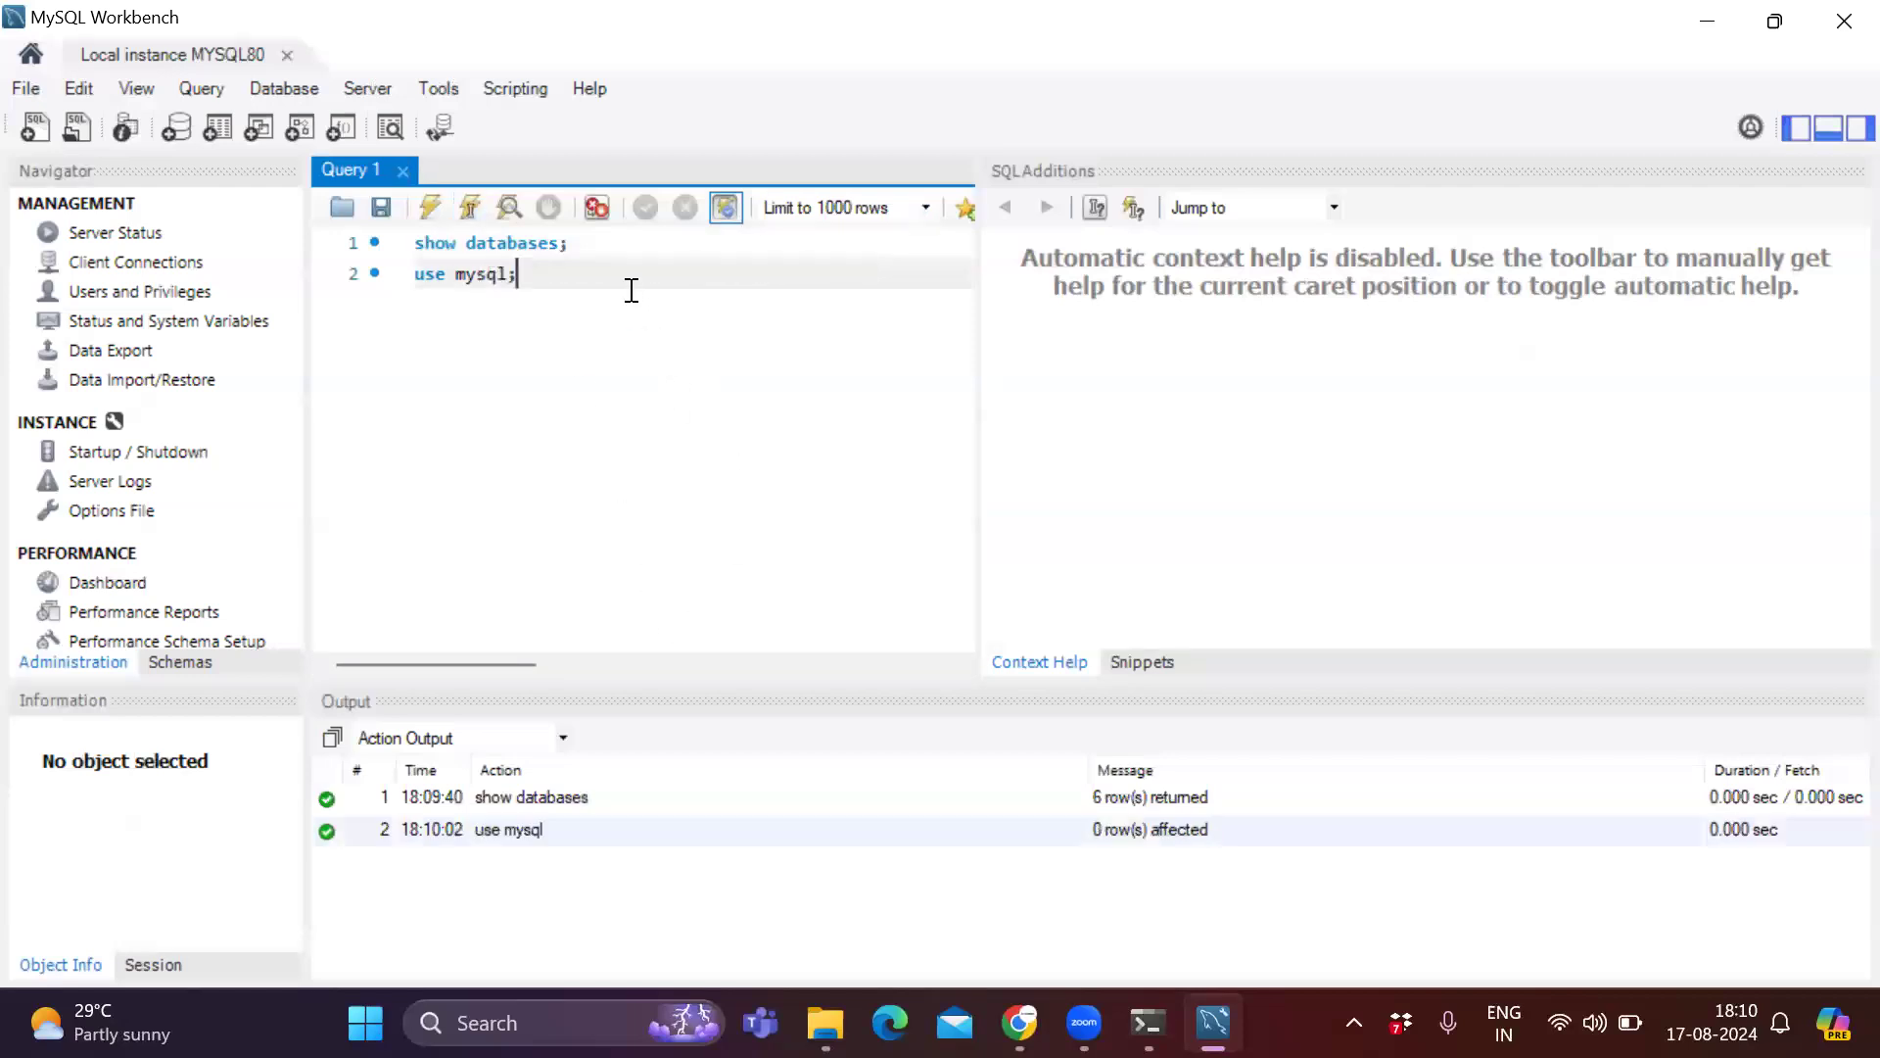
Add show tables; on a new line, execute it, and scroll through the listed tables.
{"action": "key", "text": "Return"}
{"action": "type", "text": "show t"}
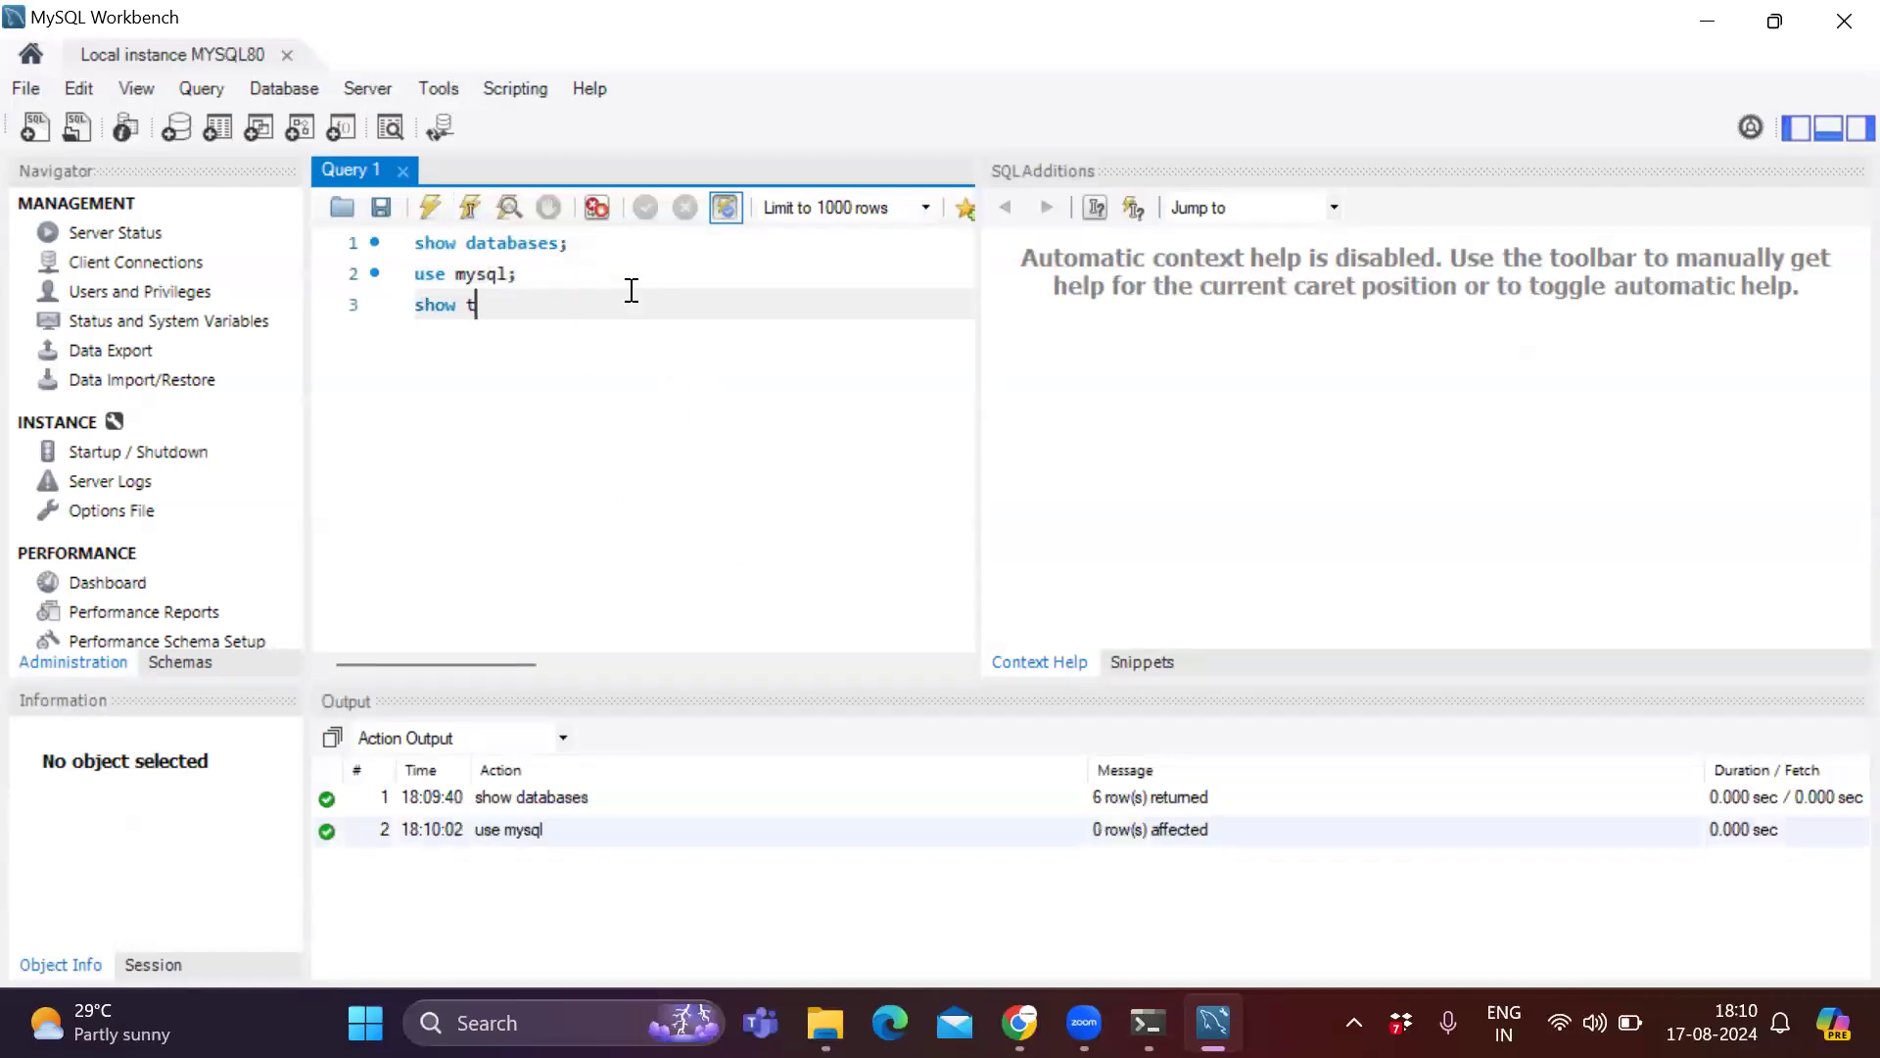
{"action": "type", "text": "ables;"}
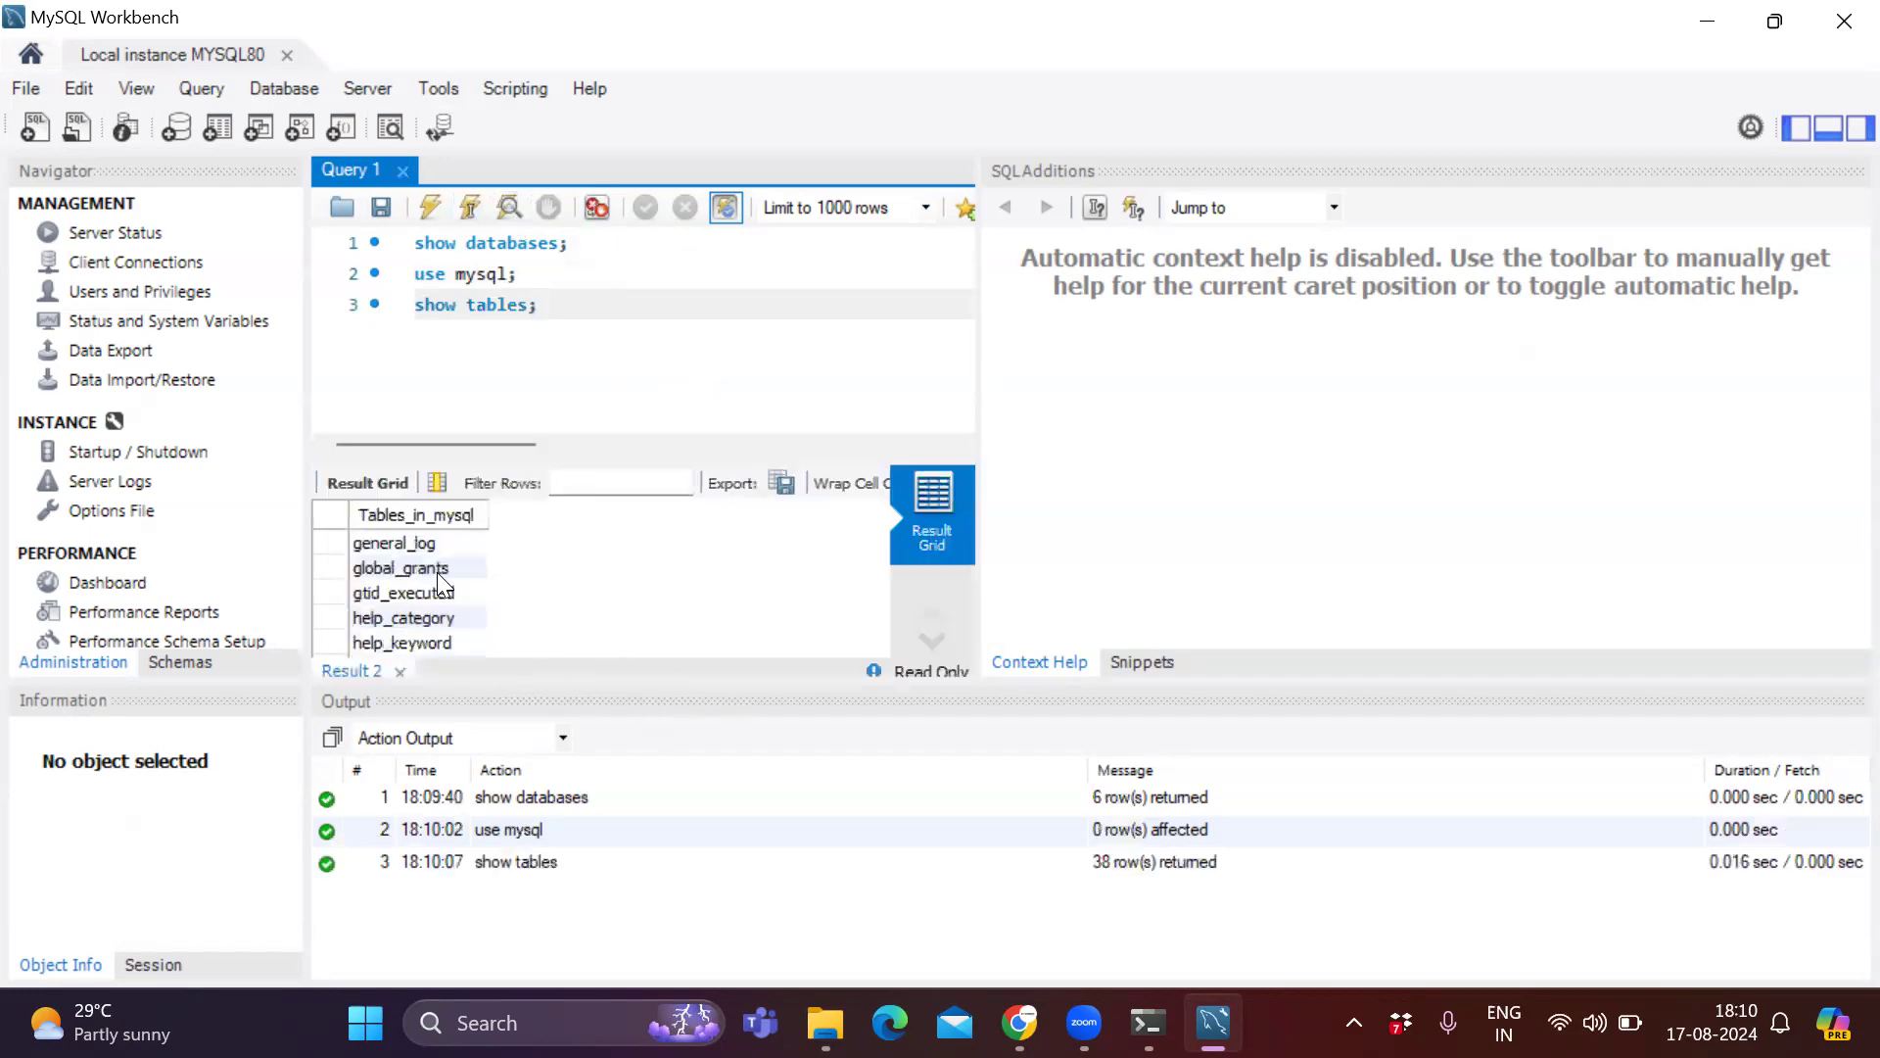
{"action": "scroll", "coordinate": [502, 610], "scroll_direction": "down", "scroll_amount": 1}
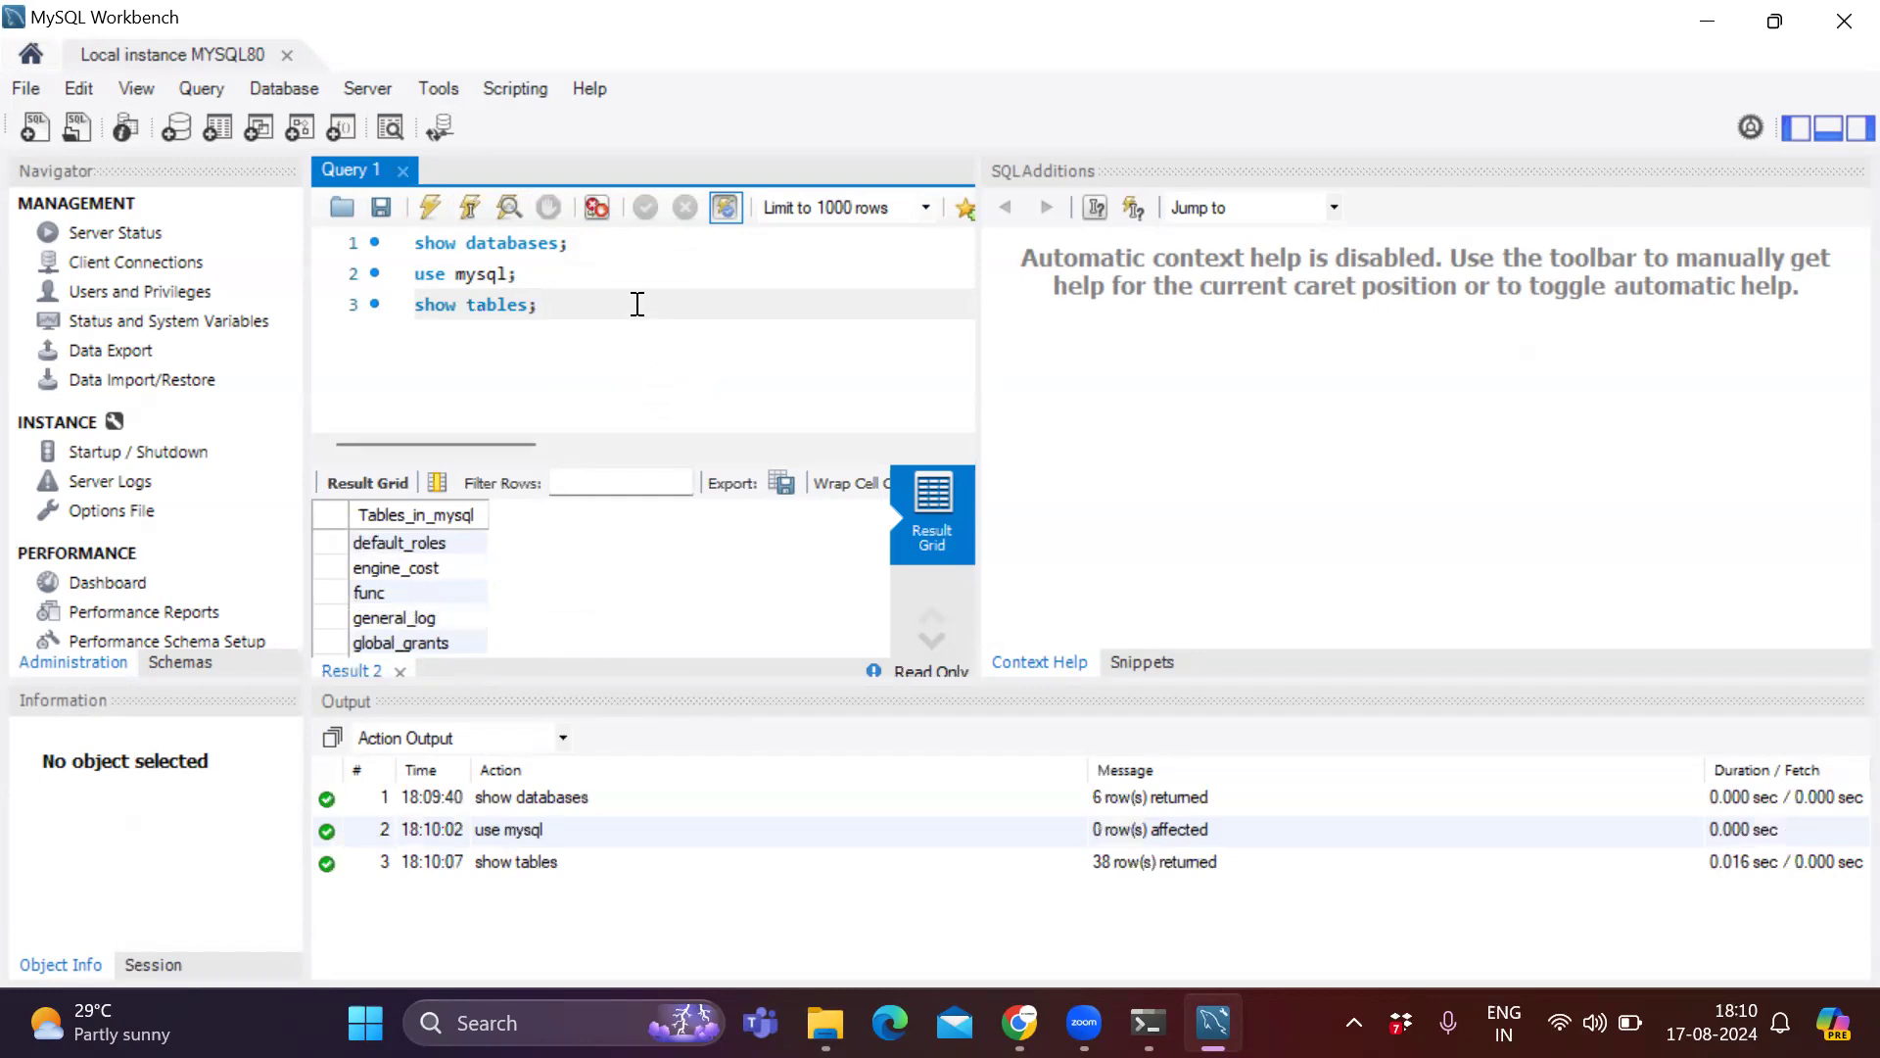
Add select * from func; on a new line and execute it.
{"action": "key", "text": "Return"}
{"action": "type", "text": "select * from func;"}
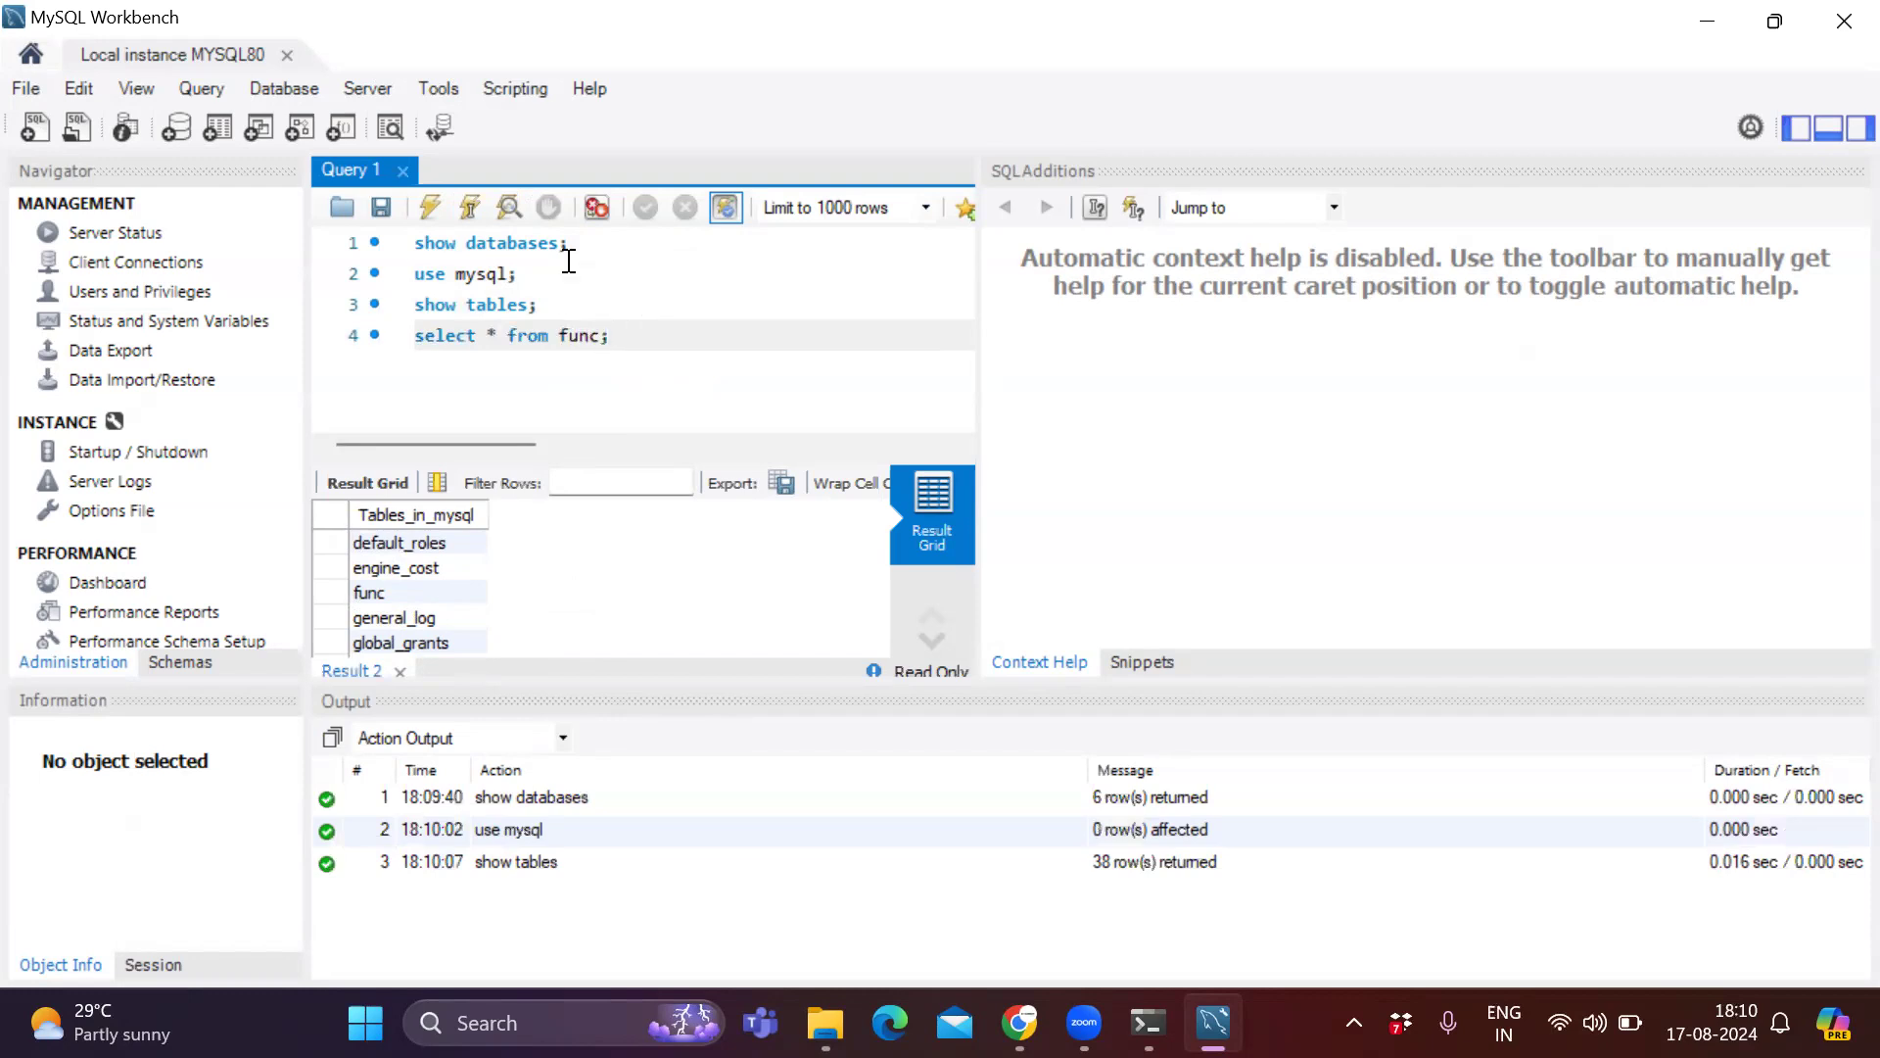
{"action": "left_click", "coordinate": [472, 206]}
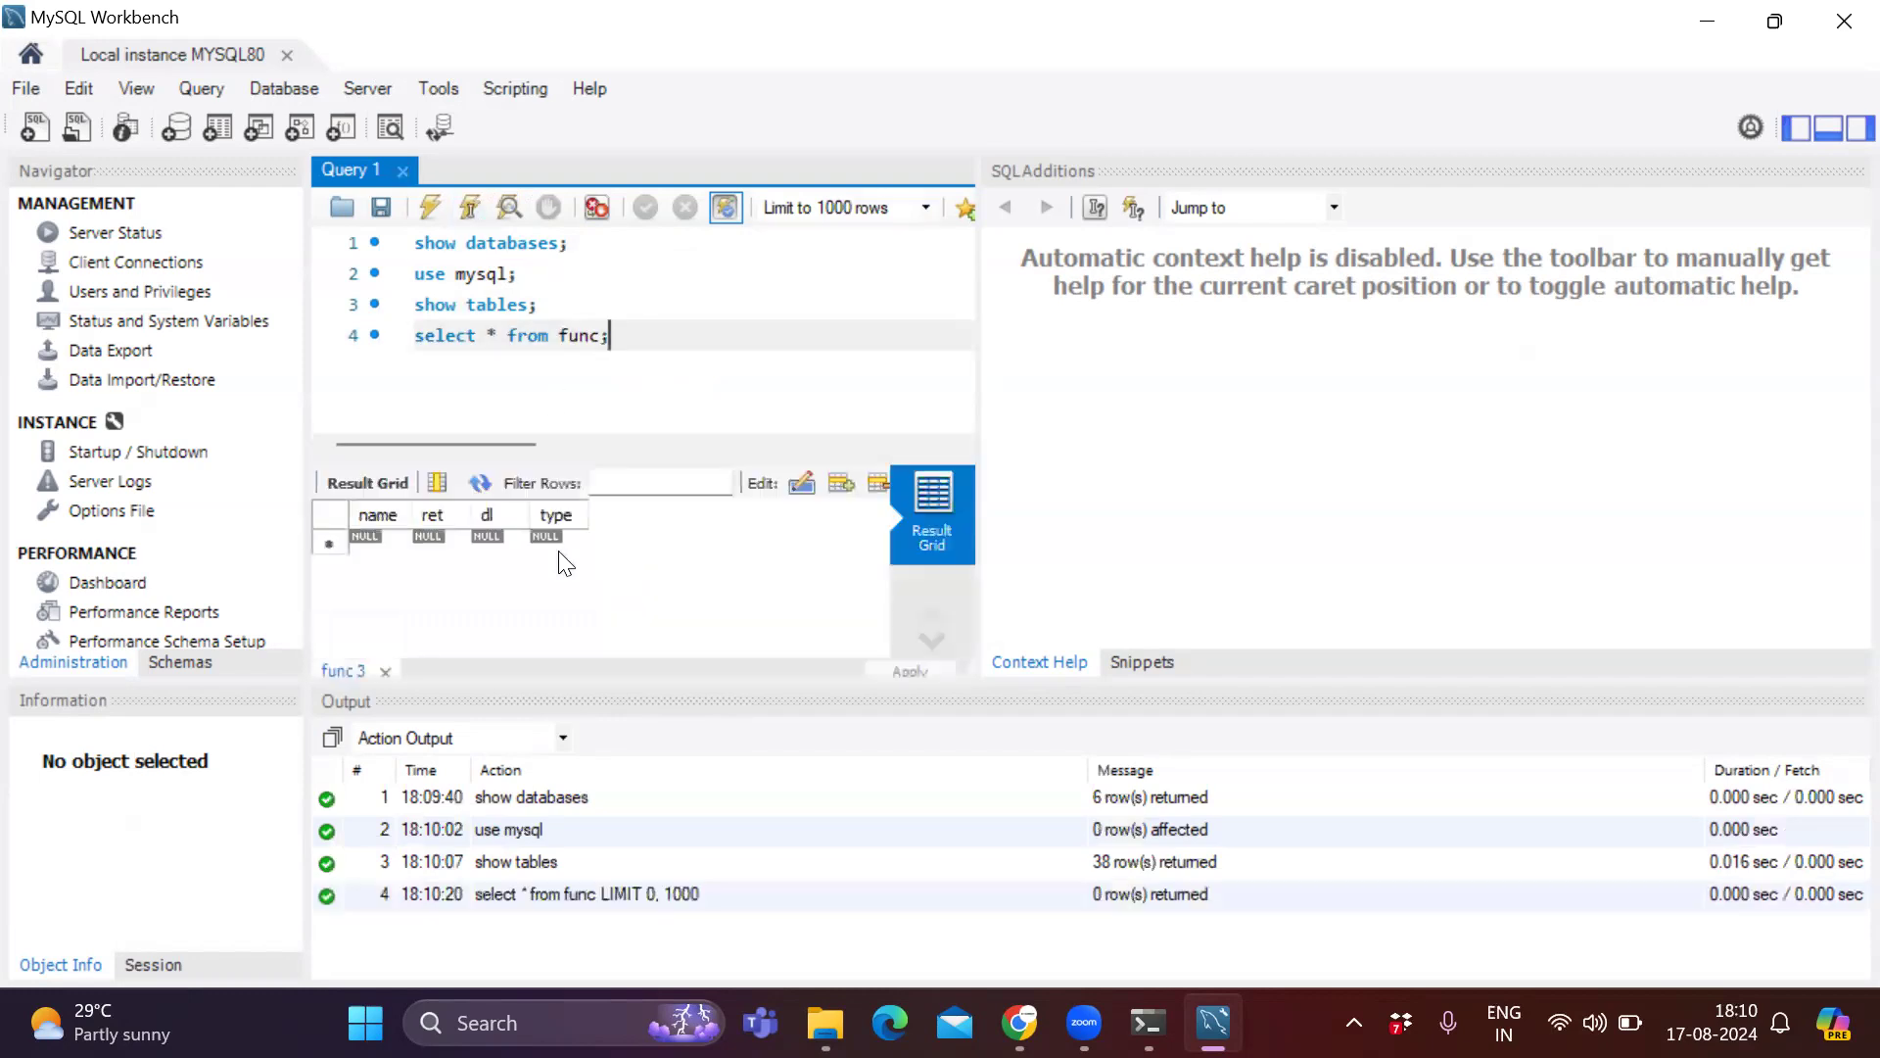